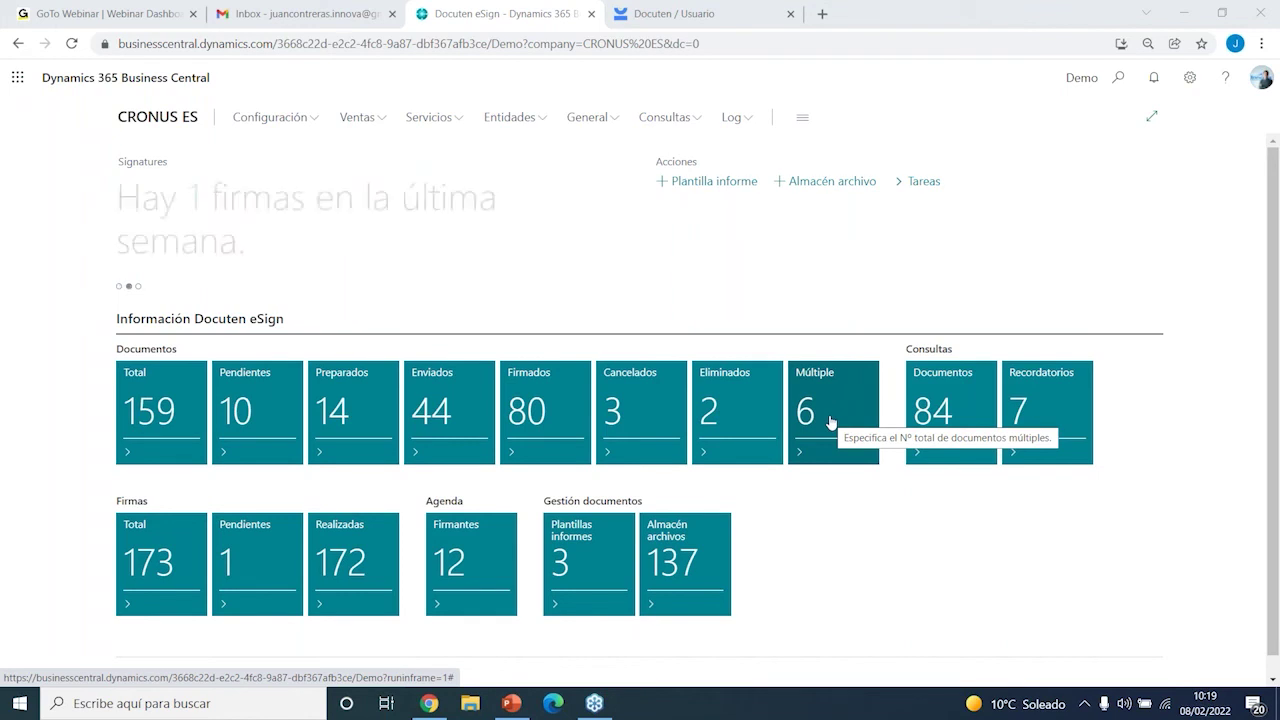
# Look through the Documentos query list of eSign documents, checking their status, customer and document type, and return to the role center
pyautogui.click(952, 413)
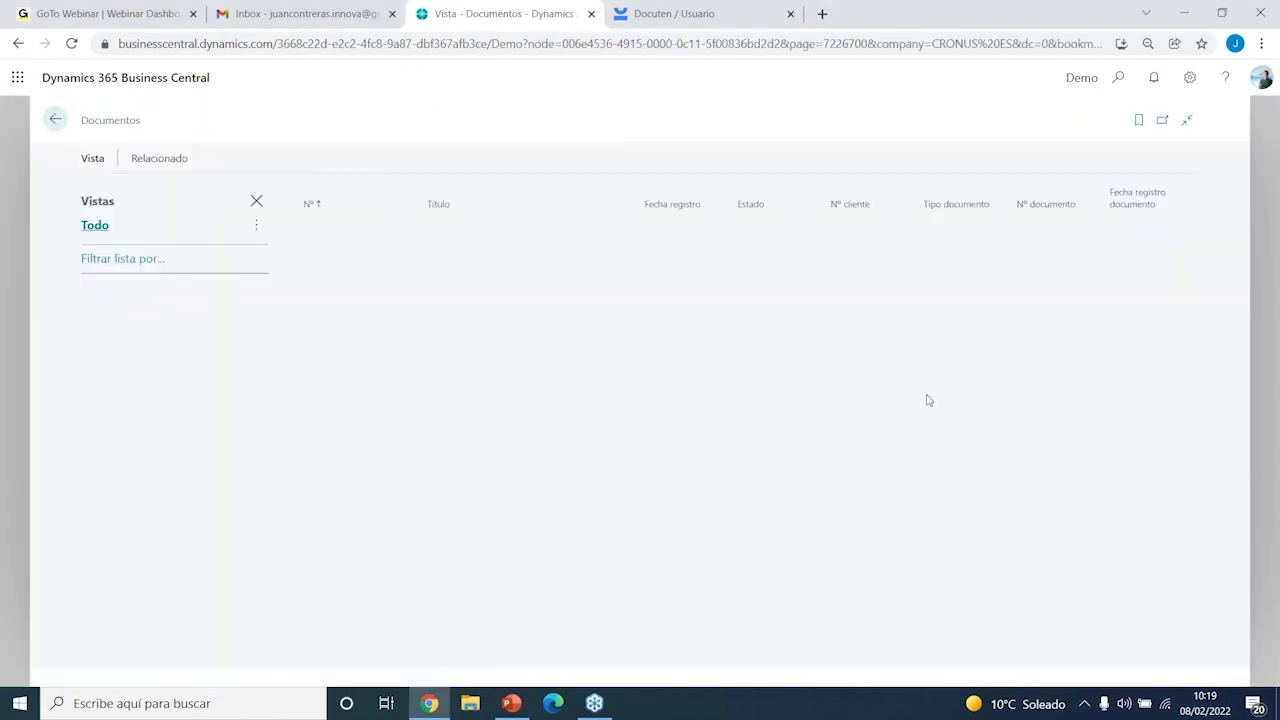
pyautogui.scroll(15, 856, 411)
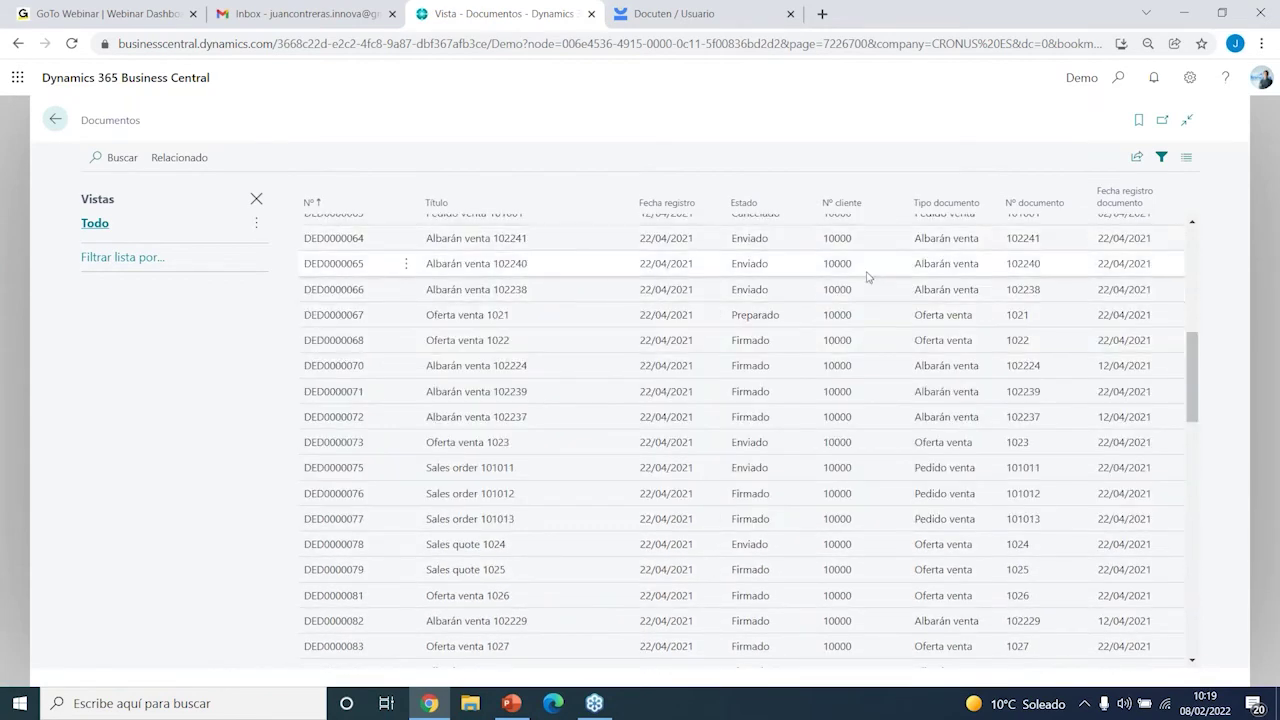
pyautogui.scroll(1, 1030, 255)
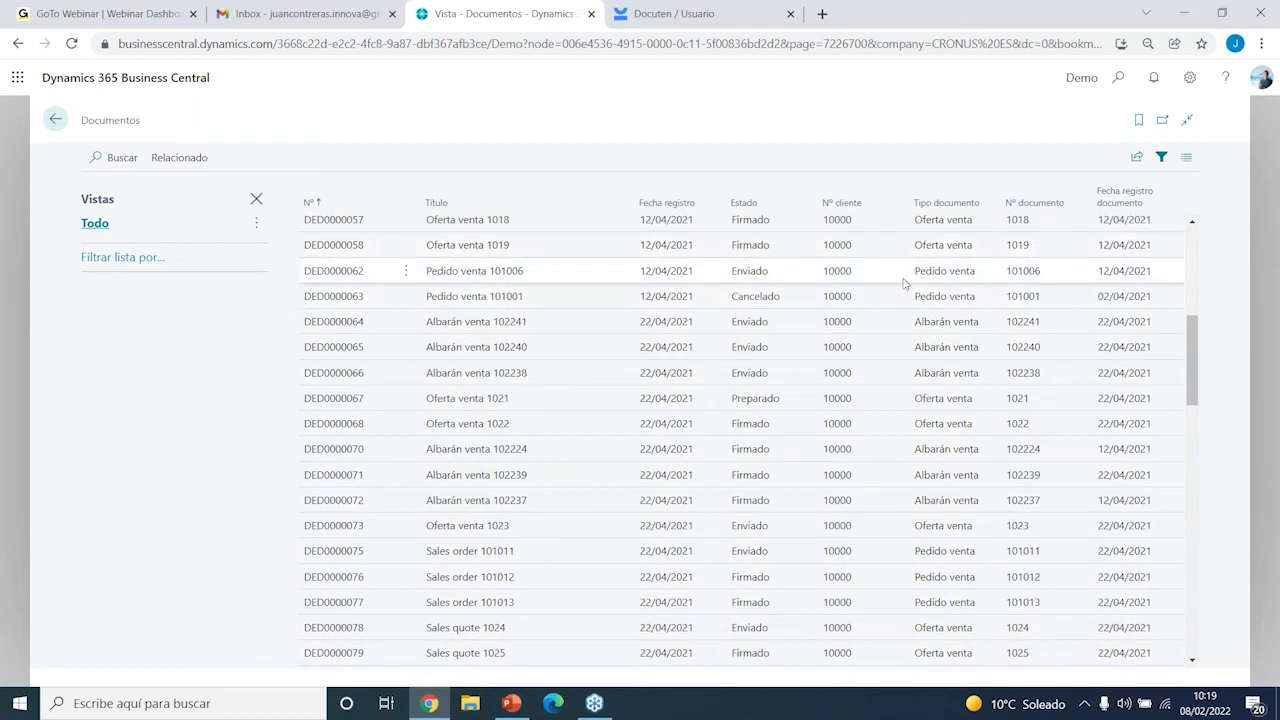
pyautogui.click(55, 121)
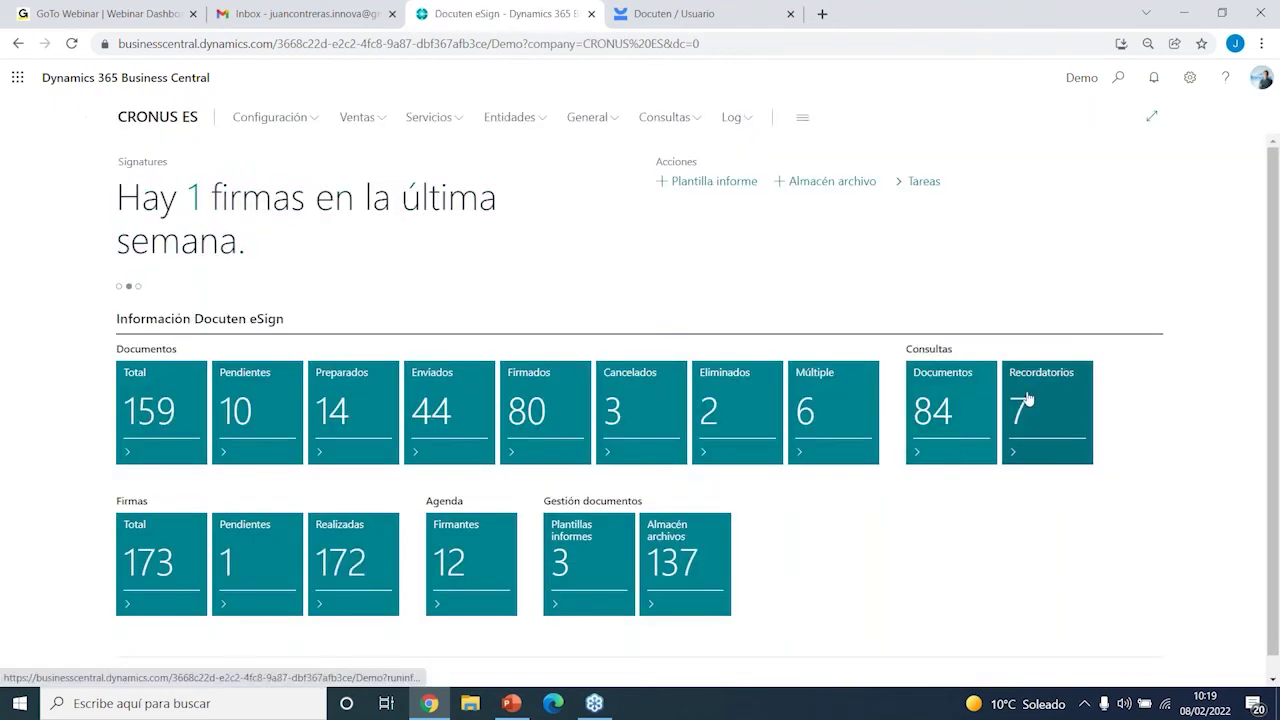
# Review the sent documents listed under Recordatorios with their expiry dates, and close the list
pyautogui.click(1027, 398)
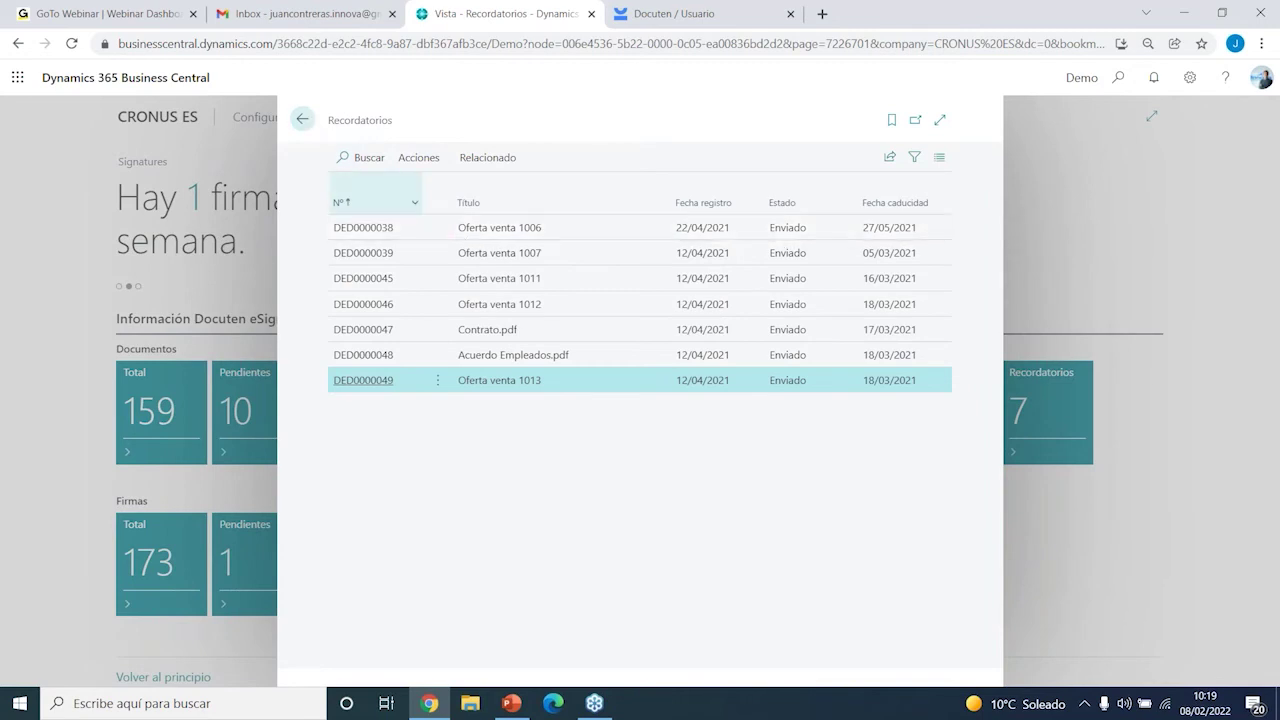
pyautogui.click(303, 121)
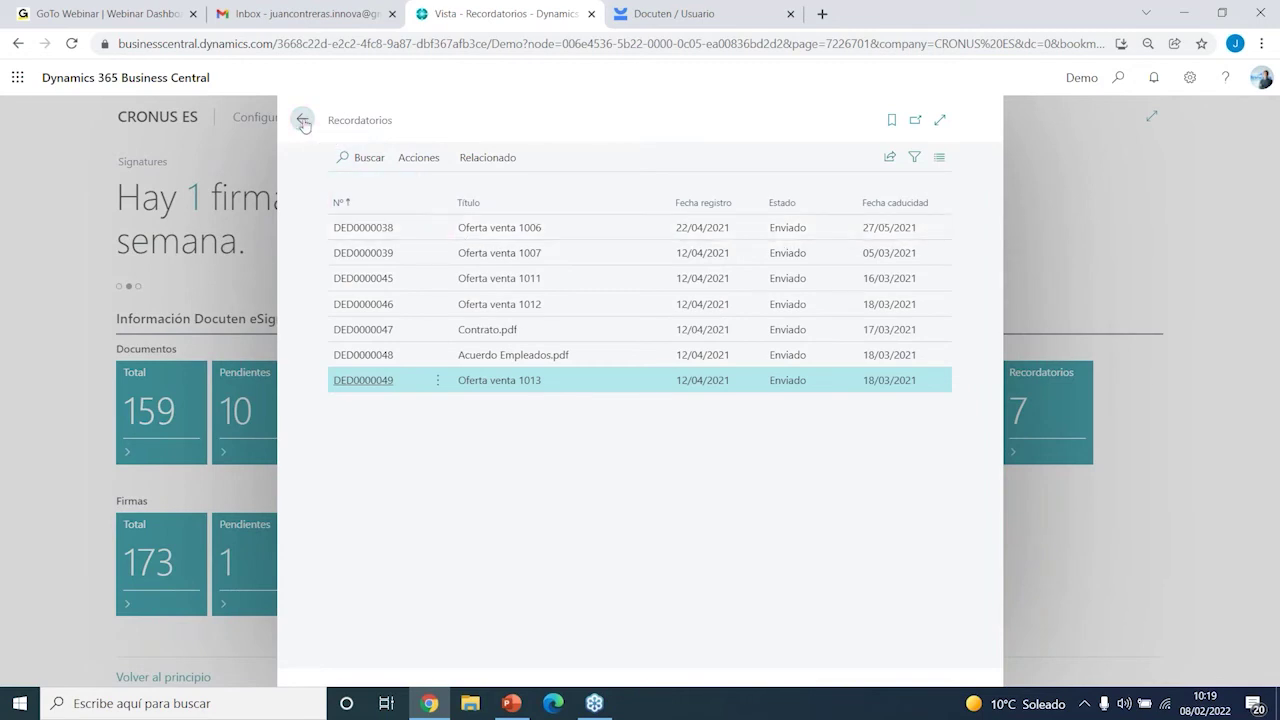
pyautogui.click(300, 119)
# Check the reminder date calculation in the Docuten eSign configuration and return to the role center
pyautogui.click(289, 150)
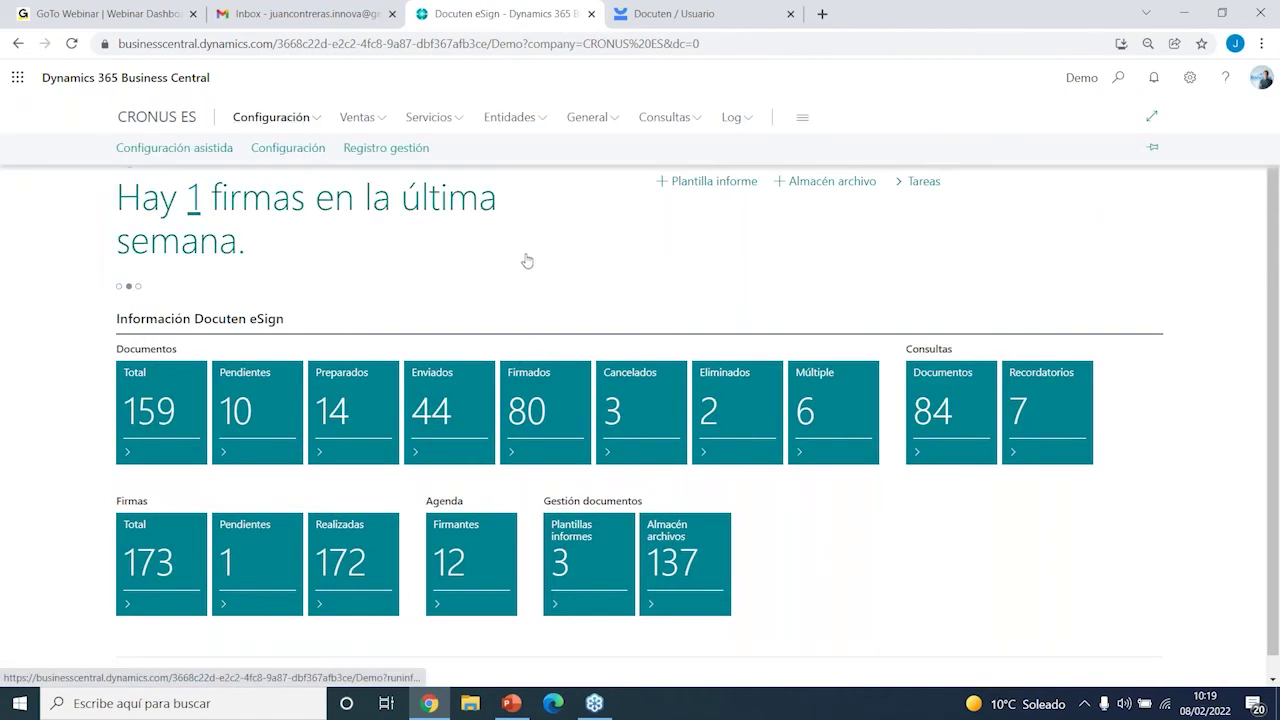
pyautogui.click(199, 328)
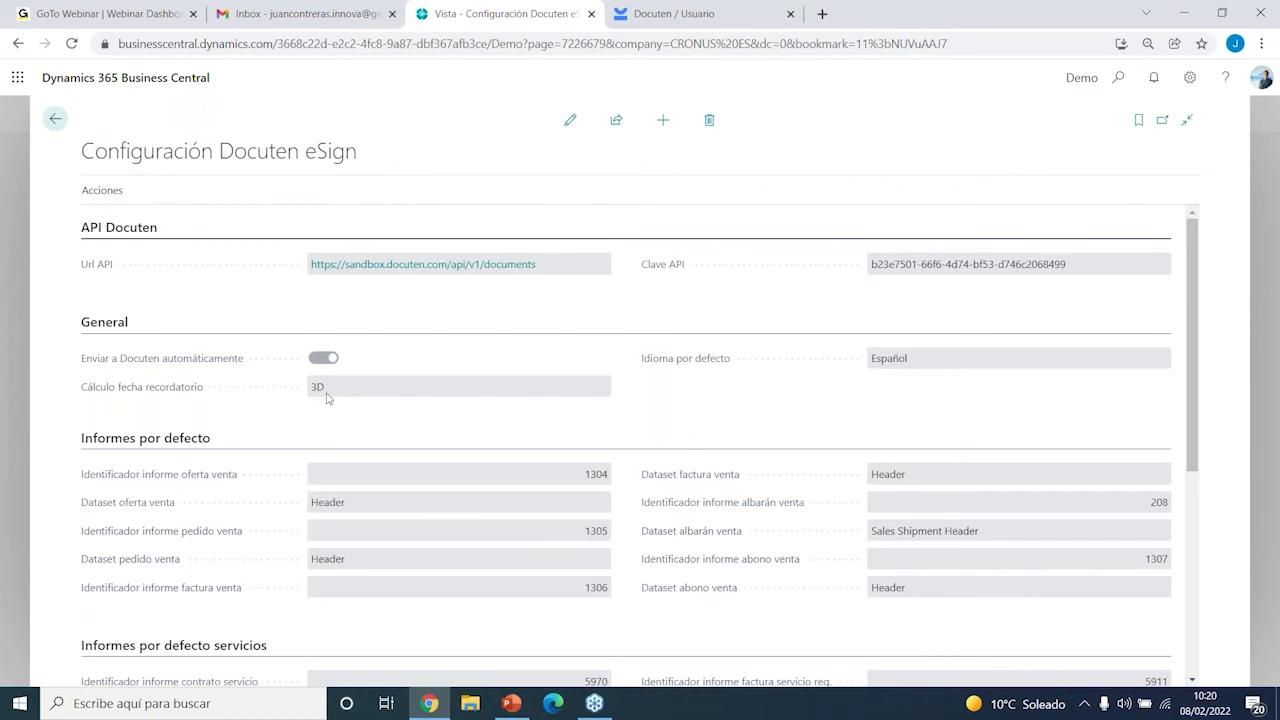
pyautogui.click(55, 120)
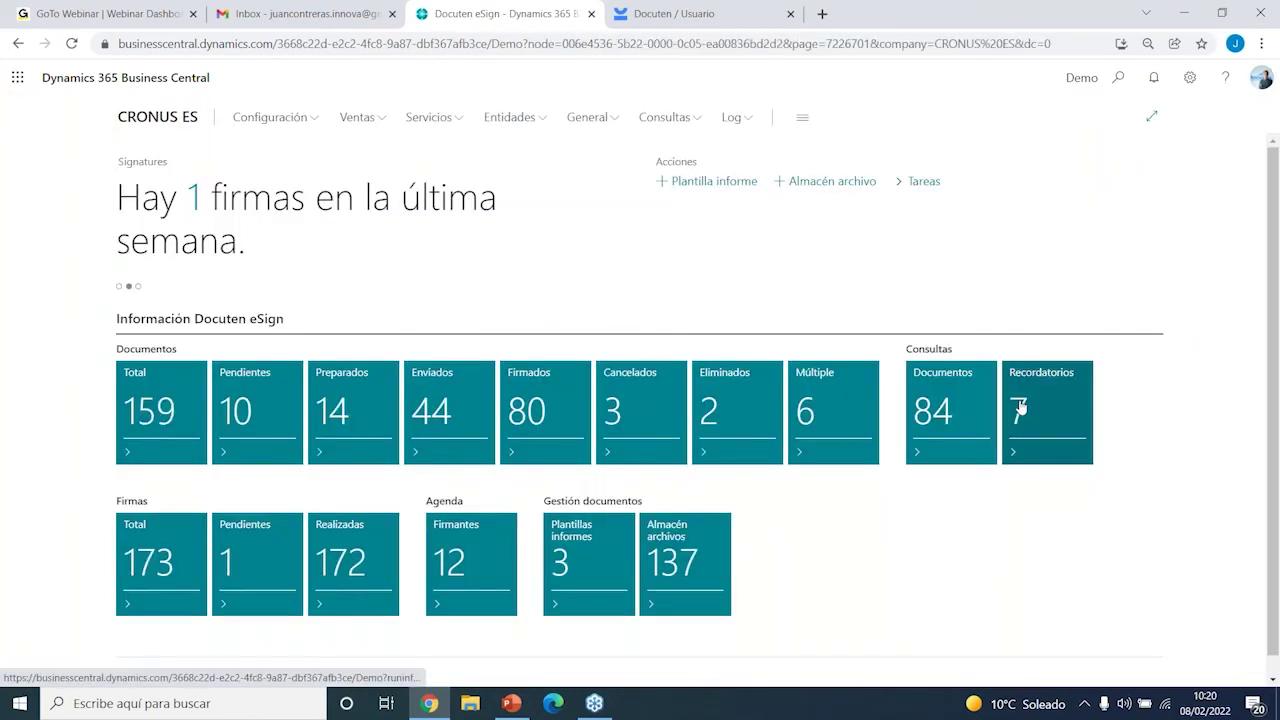
# Look up the option for sending a reminder email in the Recordatorios list without running it, and close the list
pyautogui.click(1047, 412)
pyautogui.click(431, 164)
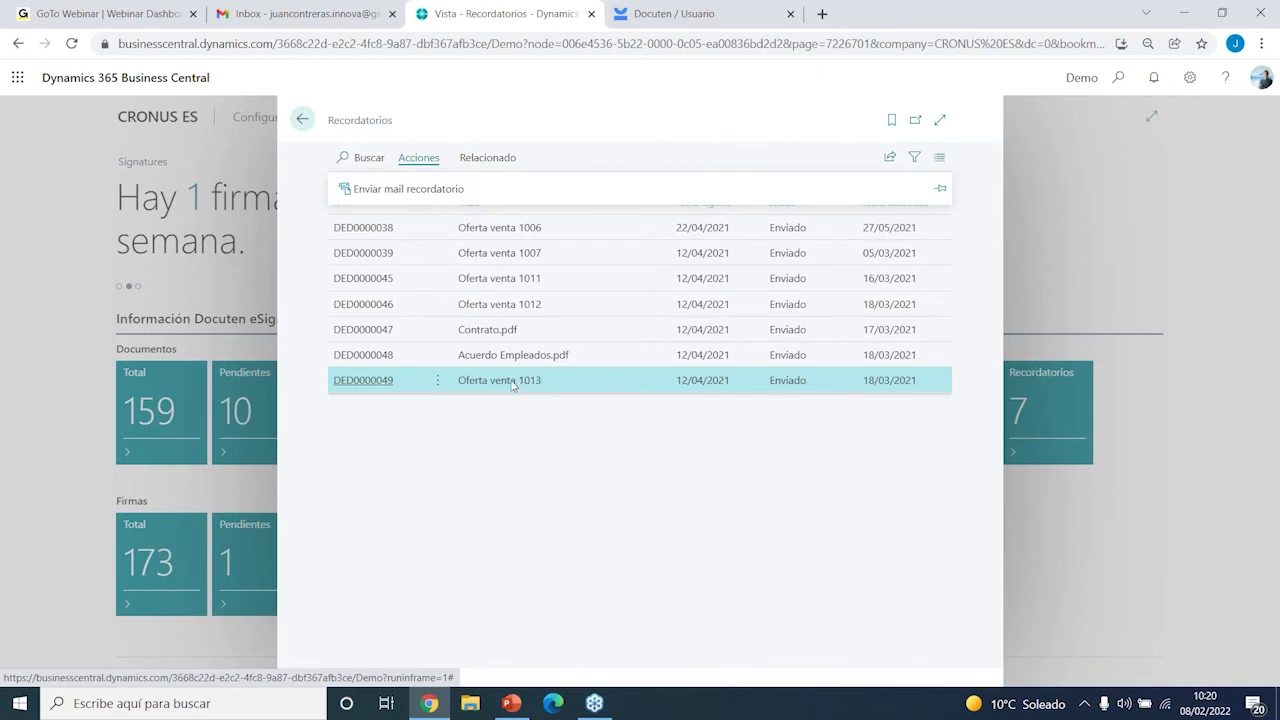
pyautogui.click(563, 455)
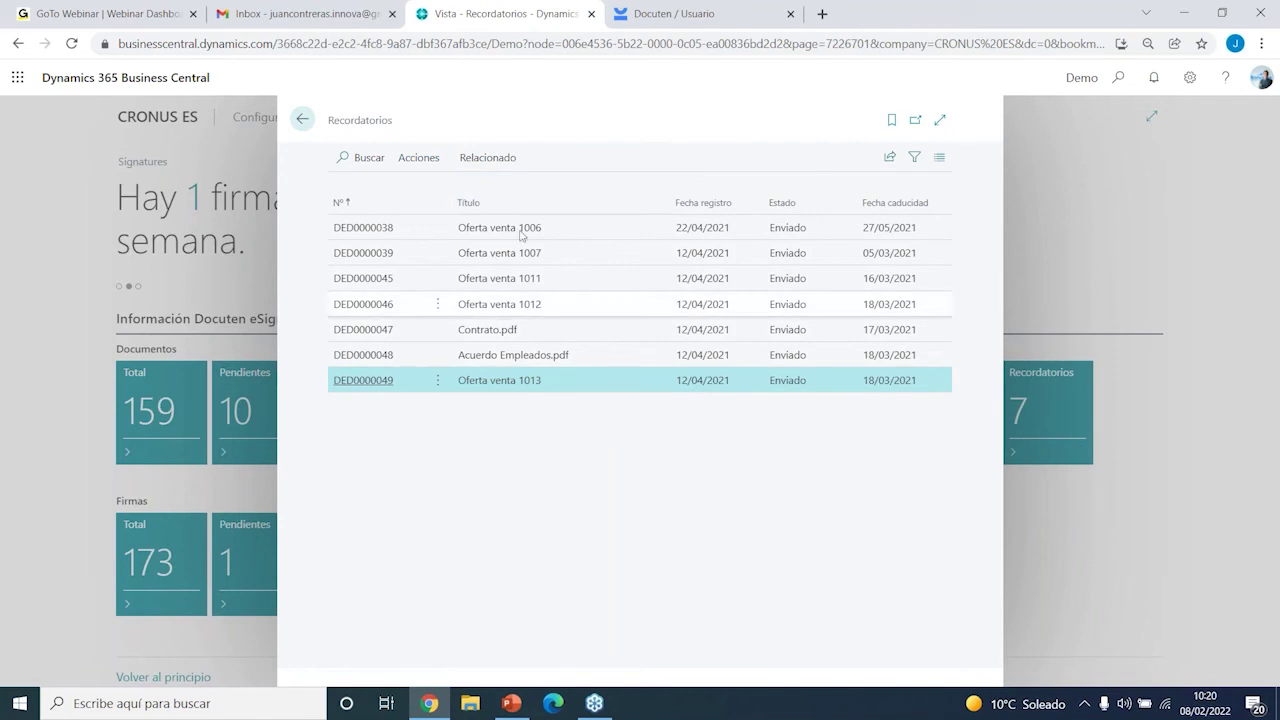
pyautogui.click(304, 118)
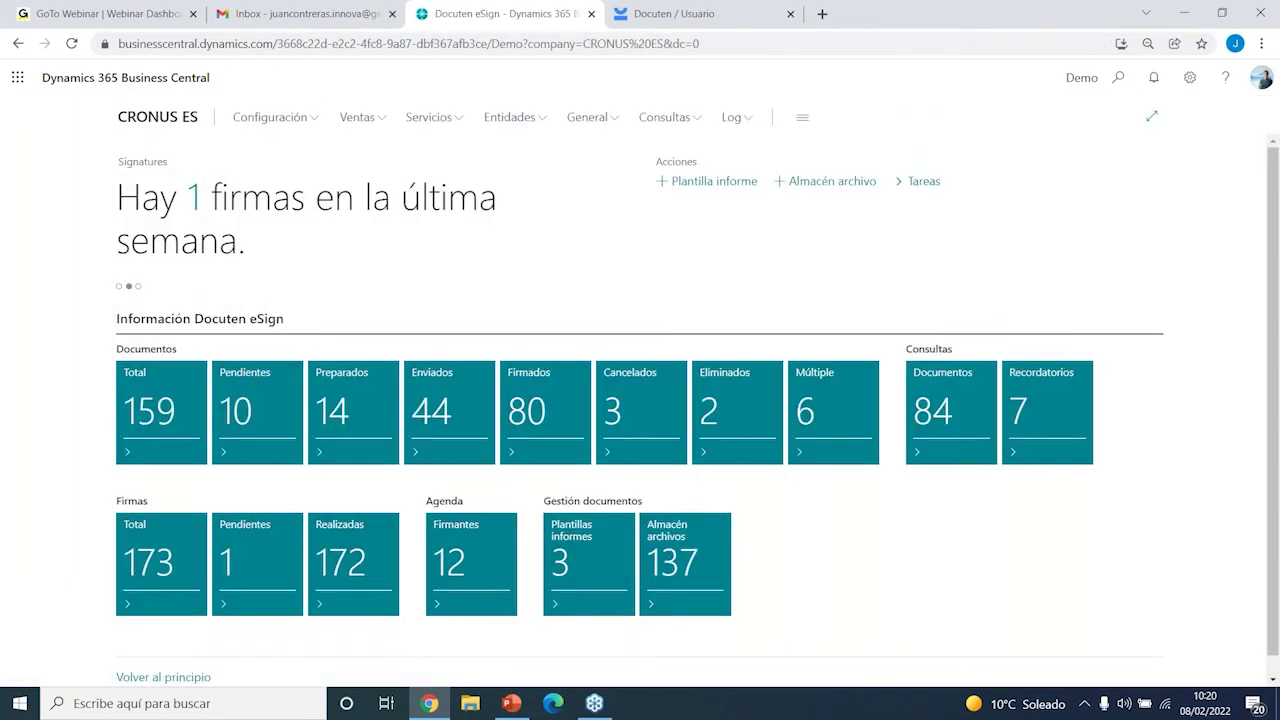
# Review the complete list of signatures and the Firmantes directory with each signer's signature type, role and language
pyautogui.click(140, 572)
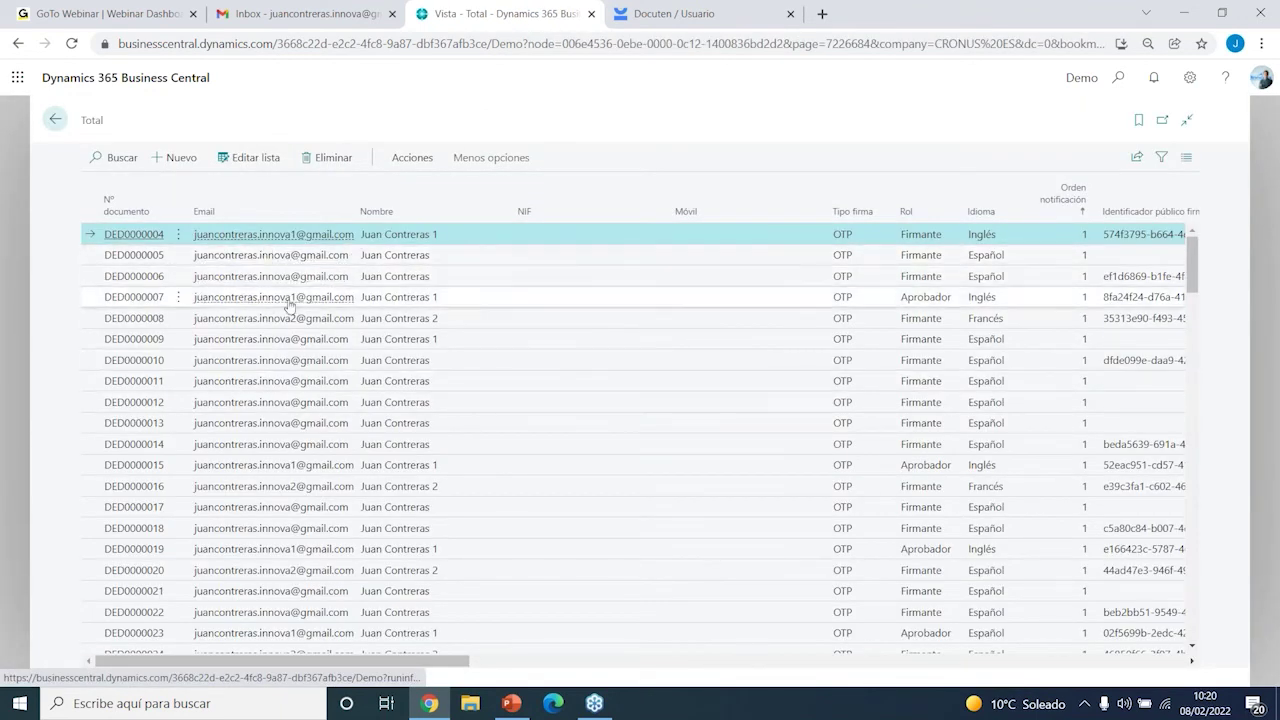
pyautogui.click(55, 119)
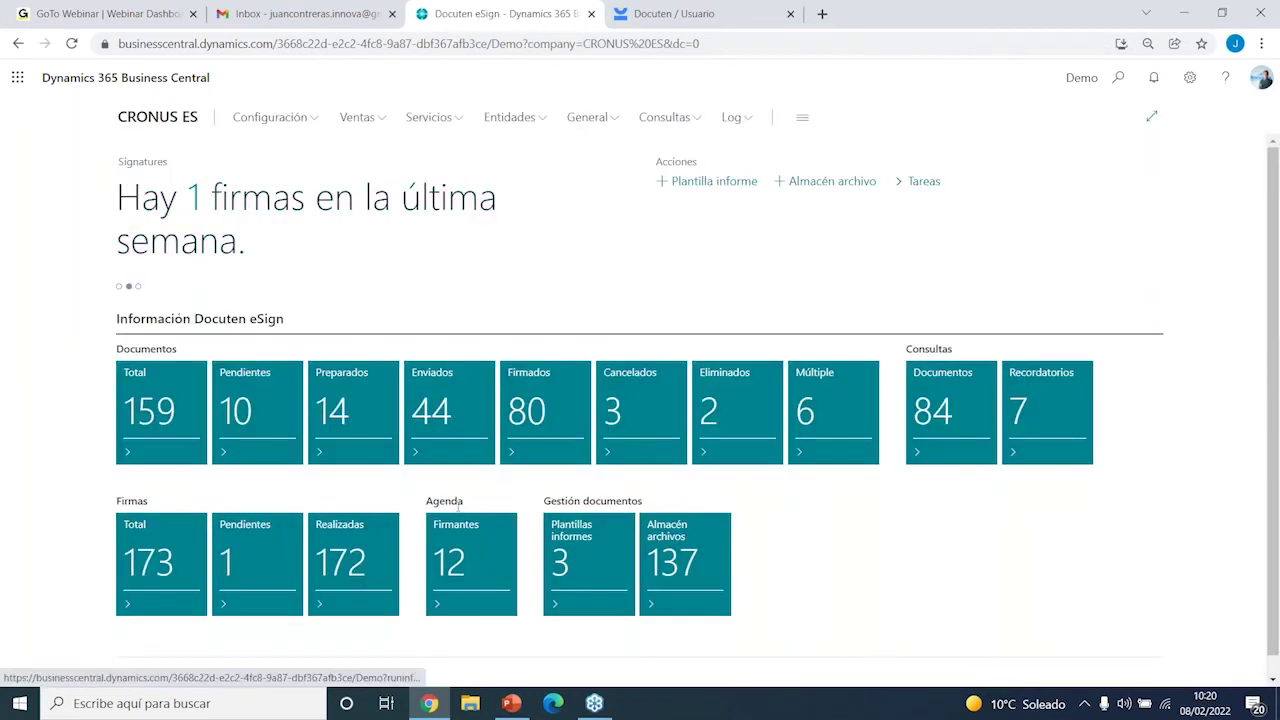
pyautogui.click(467, 548)
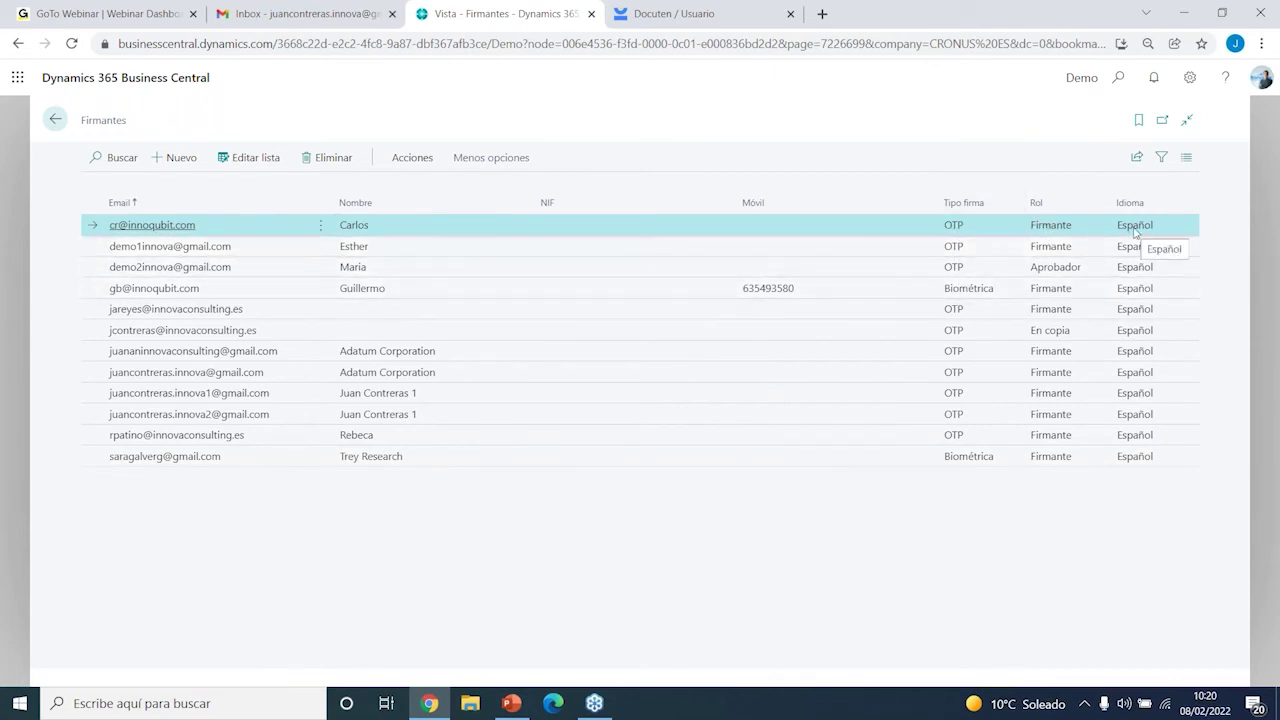
pyautogui.click(57, 119)
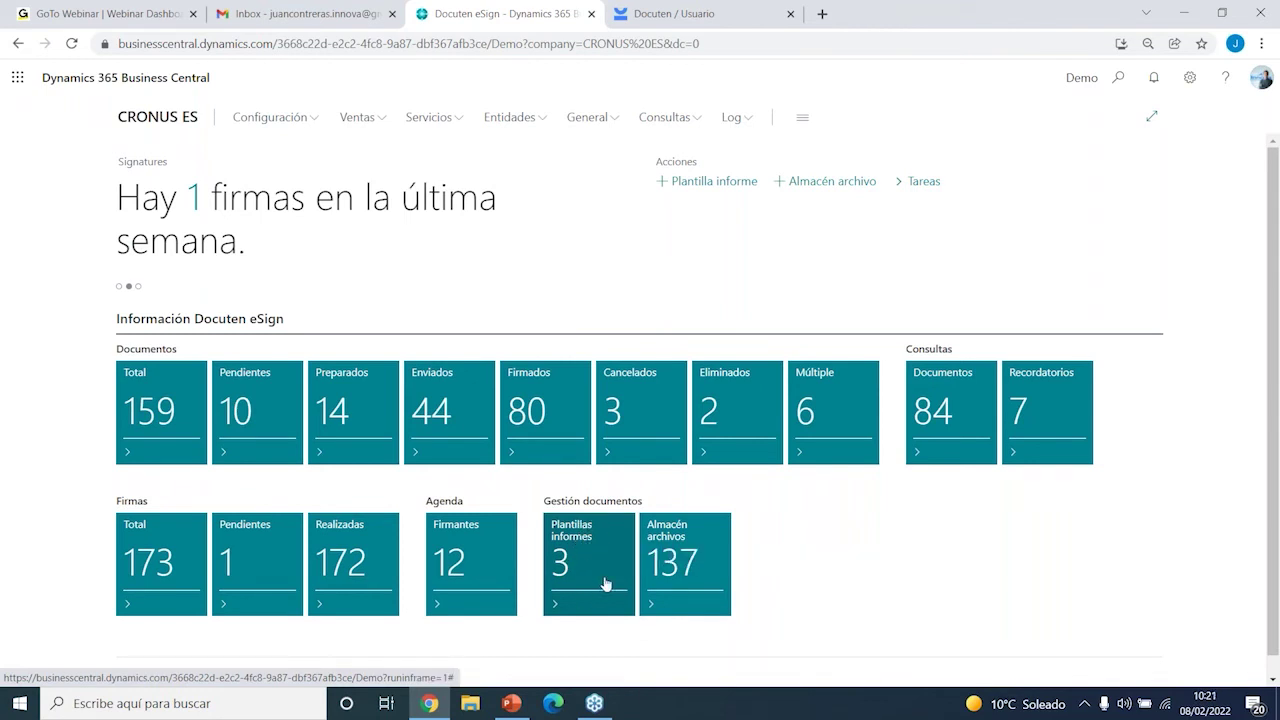
# Review the files kept in Almacén archivos and their document status, and return to the role center
pyautogui.click(714, 586)
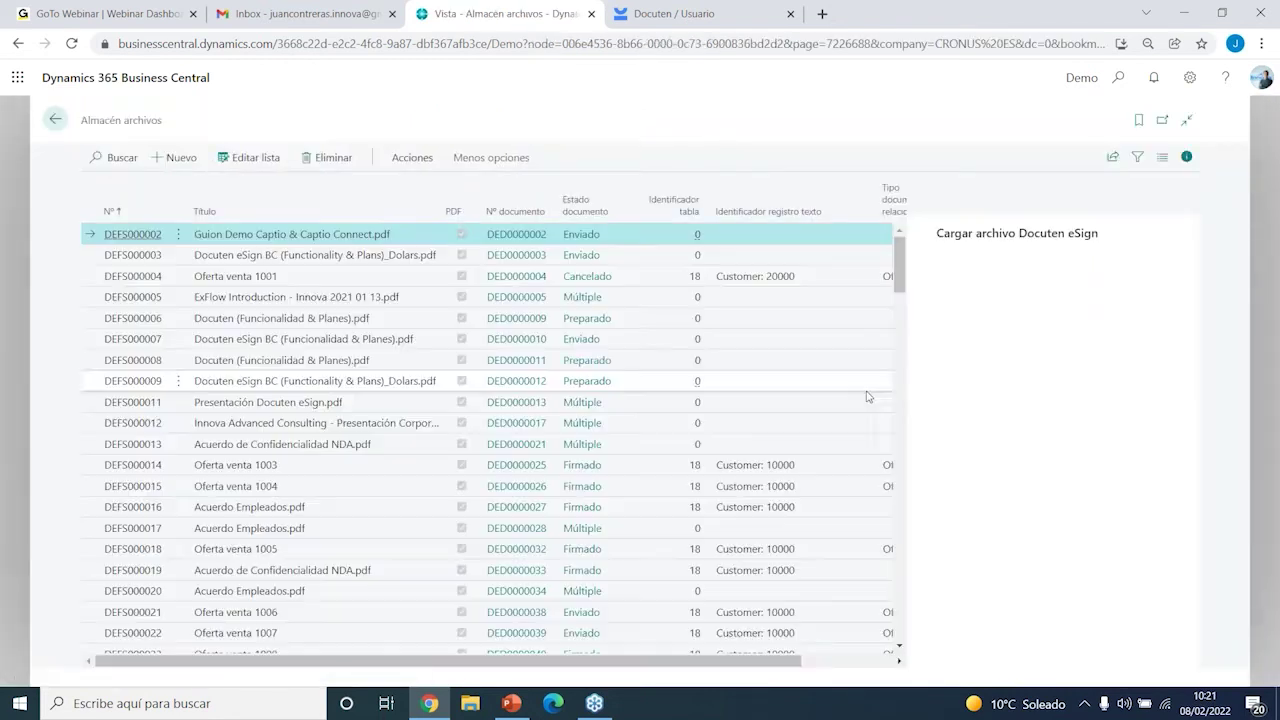
pyautogui.click(55, 119)
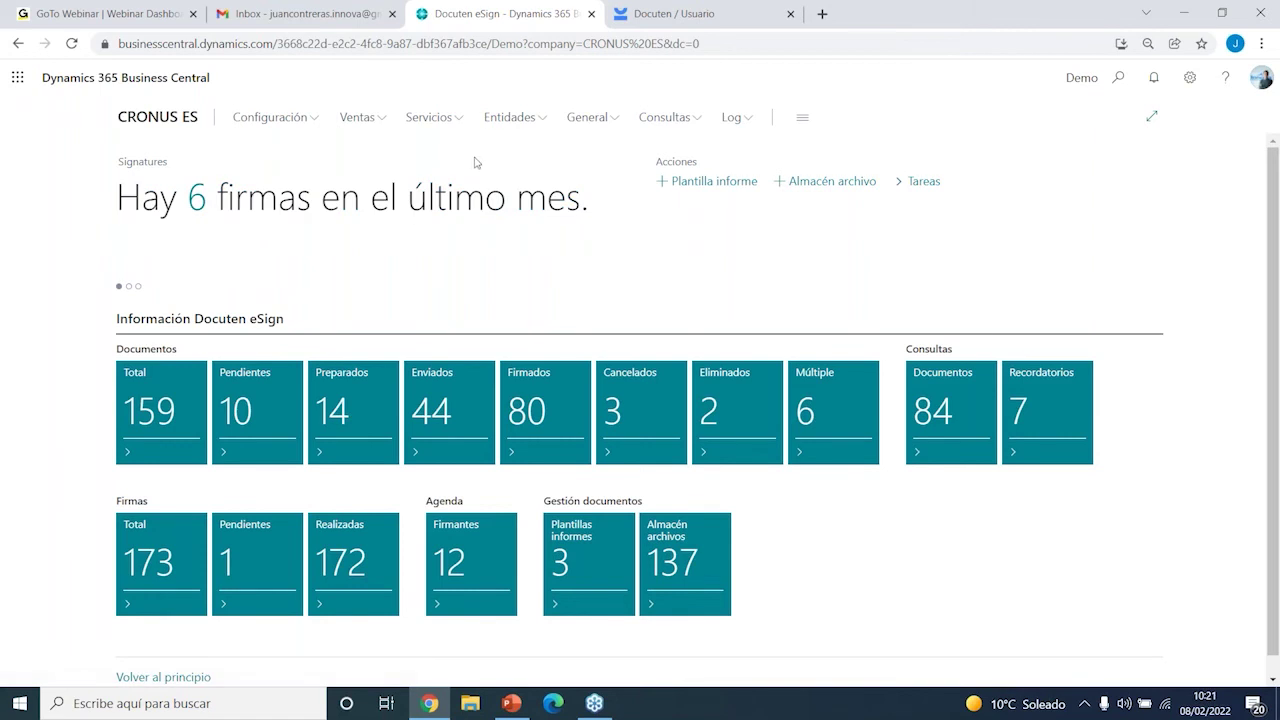
# Create a new sales order for the customer Adatum Corporation
pyautogui.click(372, 121)
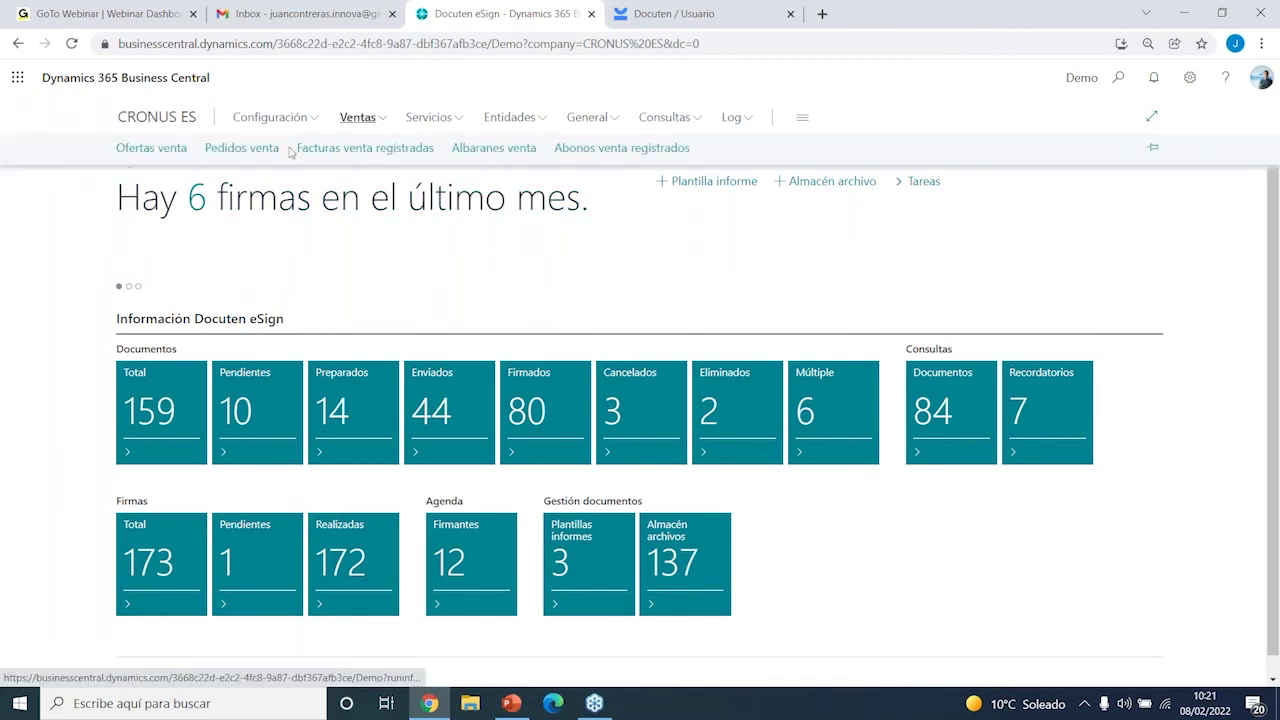
pyautogui.click(241, 150)
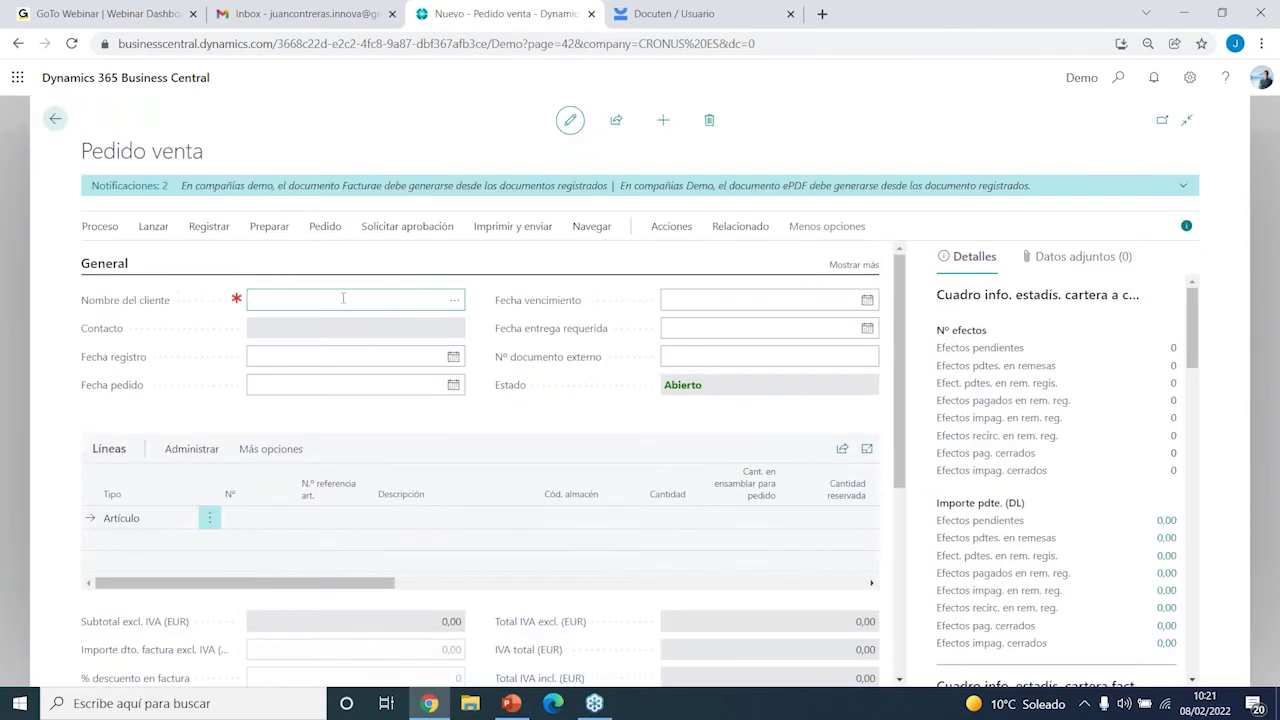
pyautogui.press('Tab')
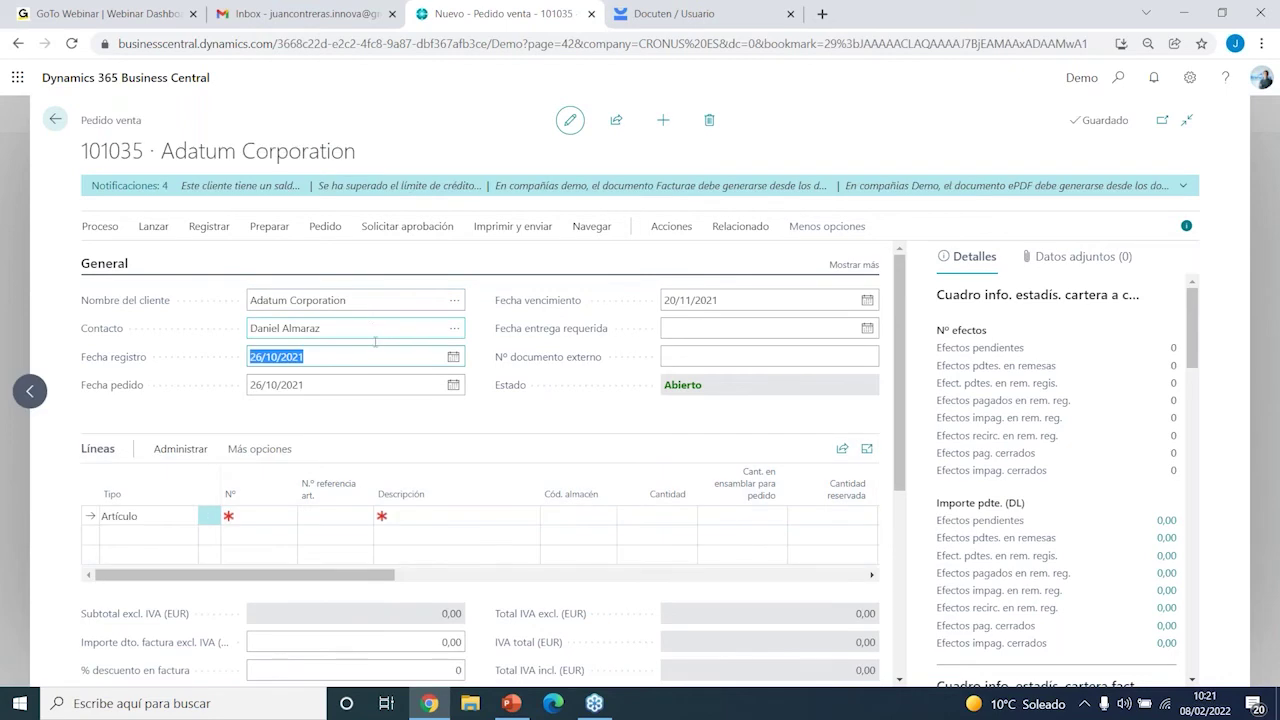
pyautogui.click(318, 357)
# Add item 1896-S, Escritorio ATENAS, to the order's first line with a quantity of 1
pyautogui.click(280, 518)
pyautogui.click(286, 517)
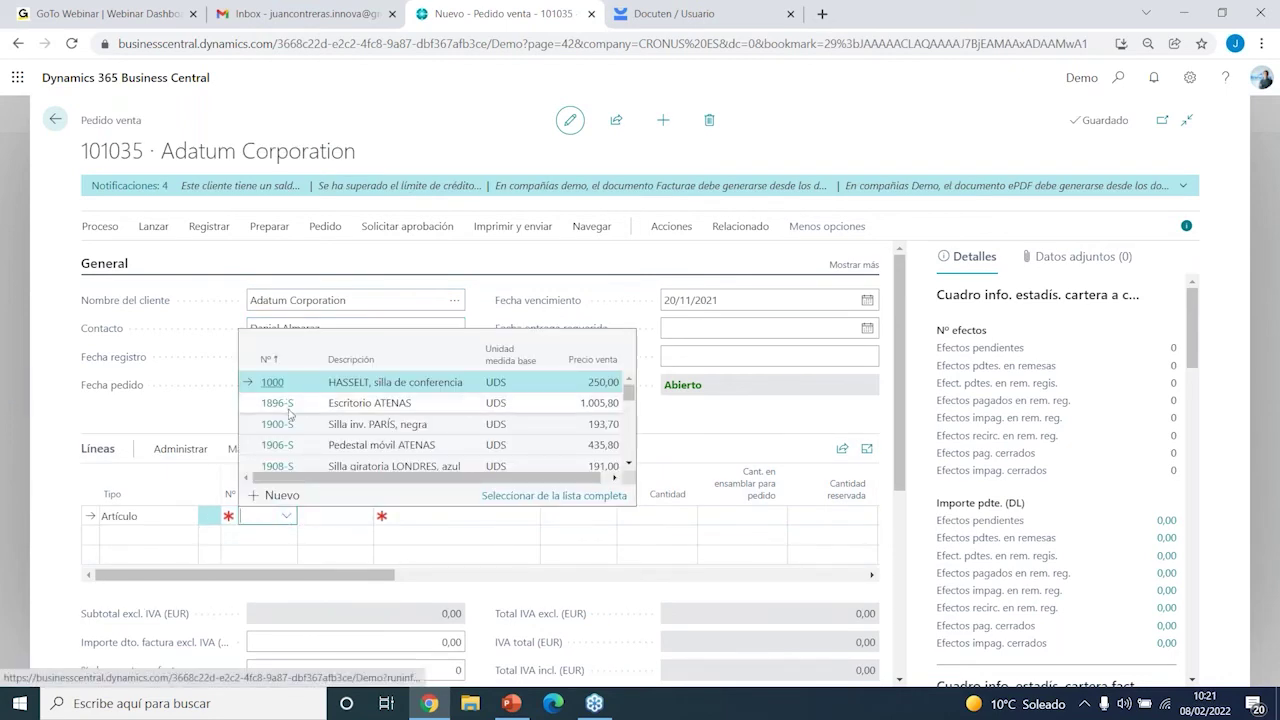
pyautogui.press('Down')
pyautogui.click(660, 513)
pyautogui.write('1')
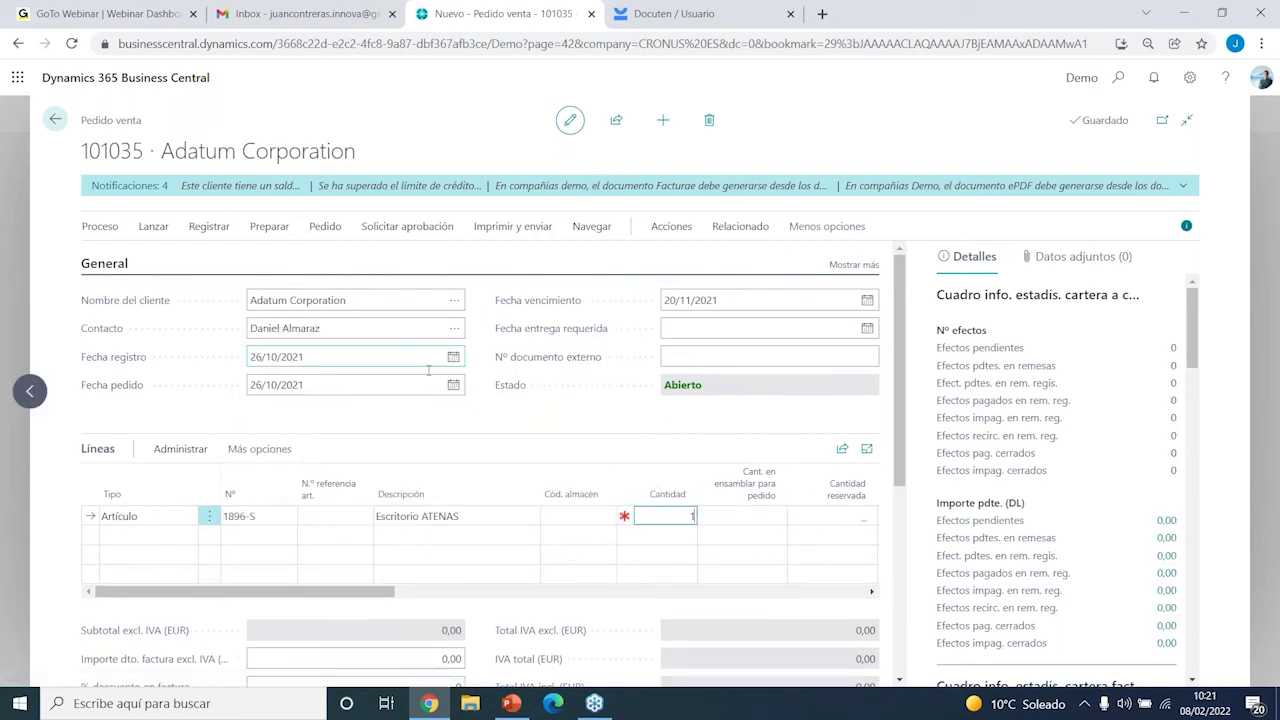
# Create a Docuten eSign document from the sales order and decline sending it to Docuten
pyautogui.click(671, 226)
pyautogui.click(840, 258)
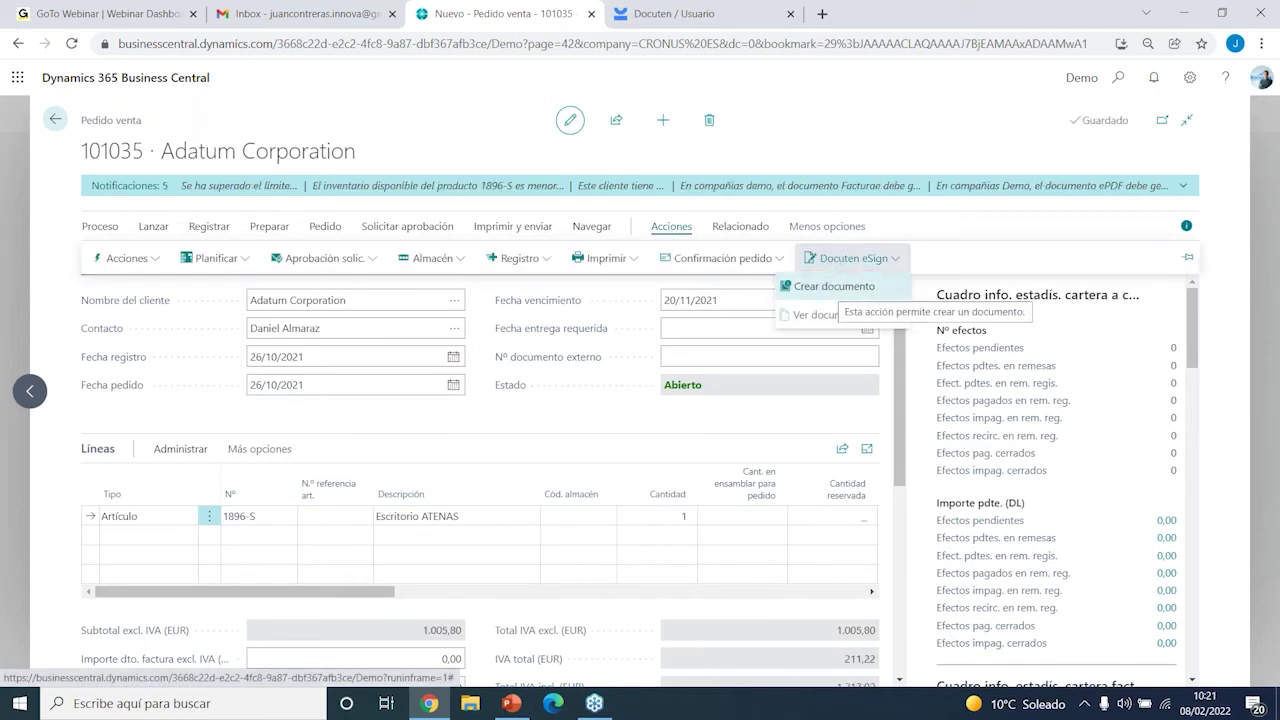
pyautogui.click(829, 290)
pyautogui.click(705, 430)
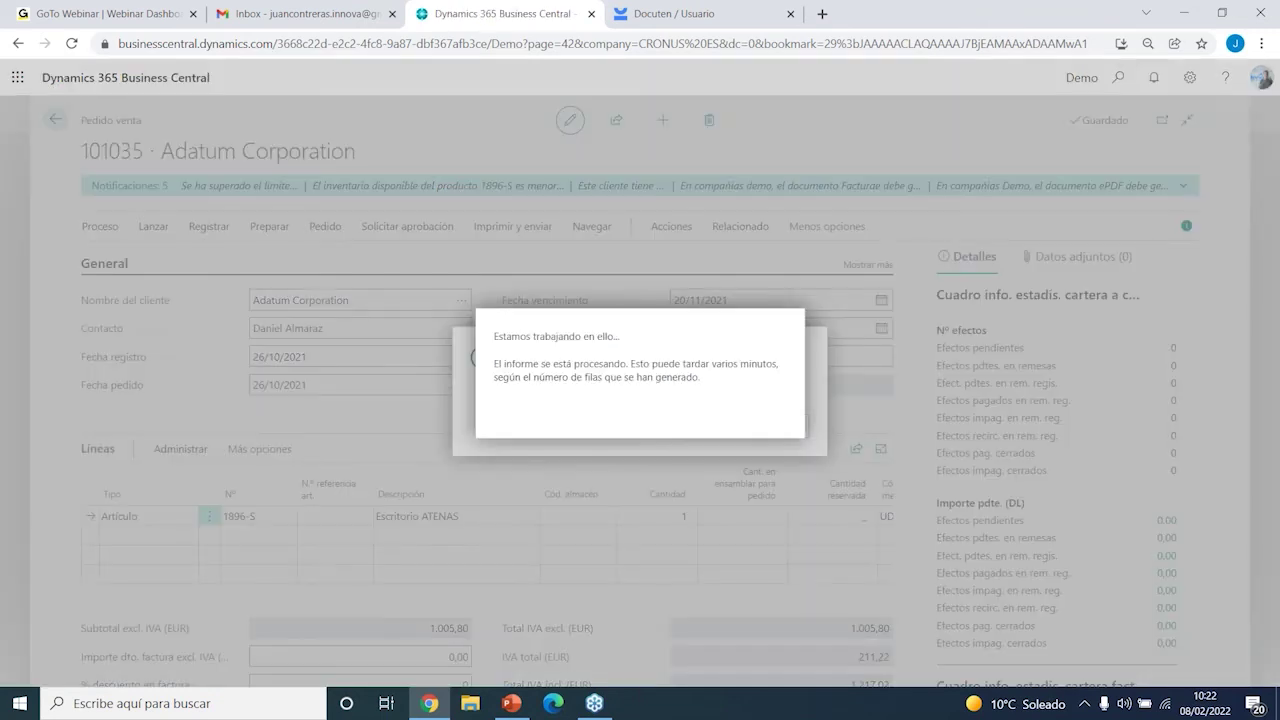
pyautogui.click(755, 430)
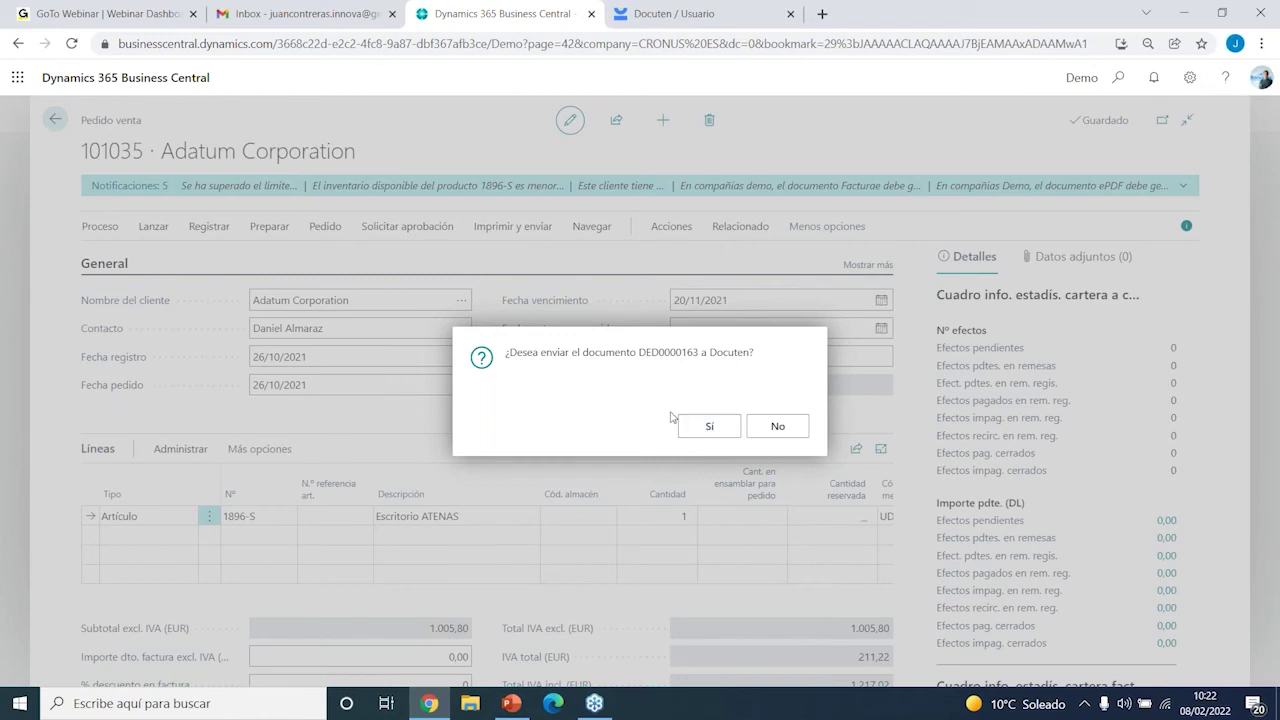
pyautogui.click(777, 425)
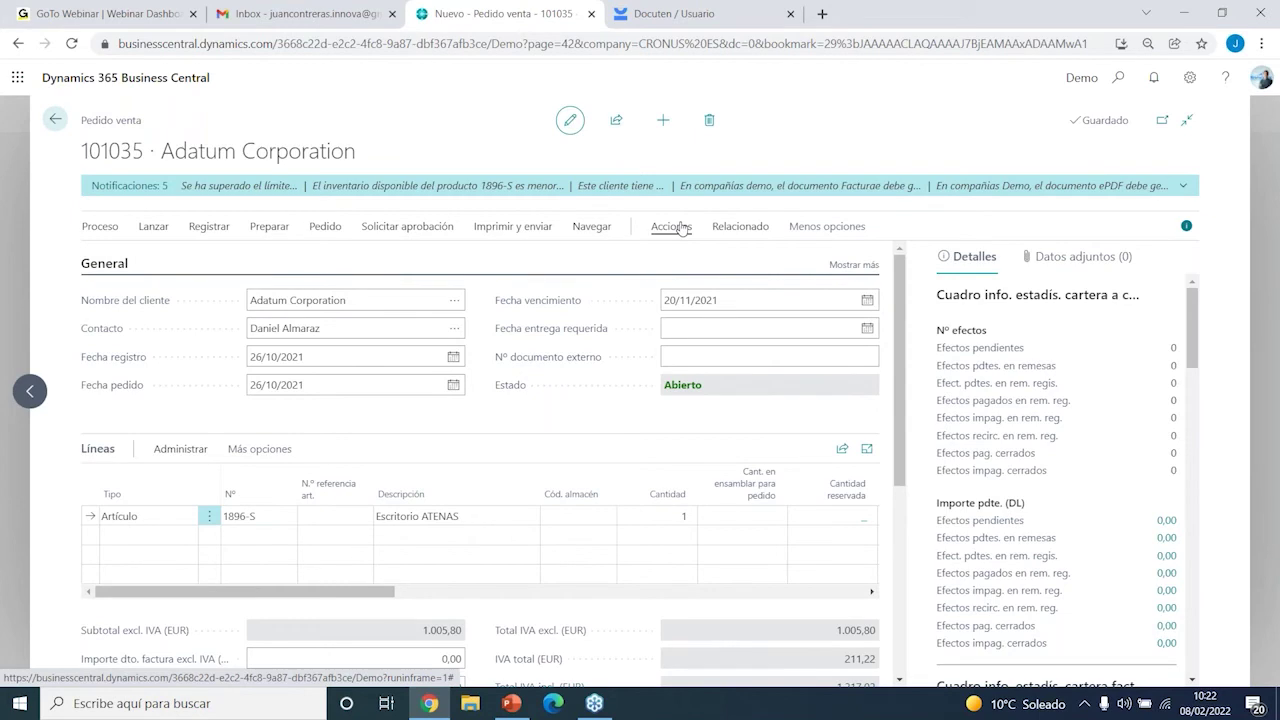
# Show the sales order's eSign file entry and open the card of its linked Docuten document
pyautogui.click(680, 227)
pyautogui.click(855, 260)
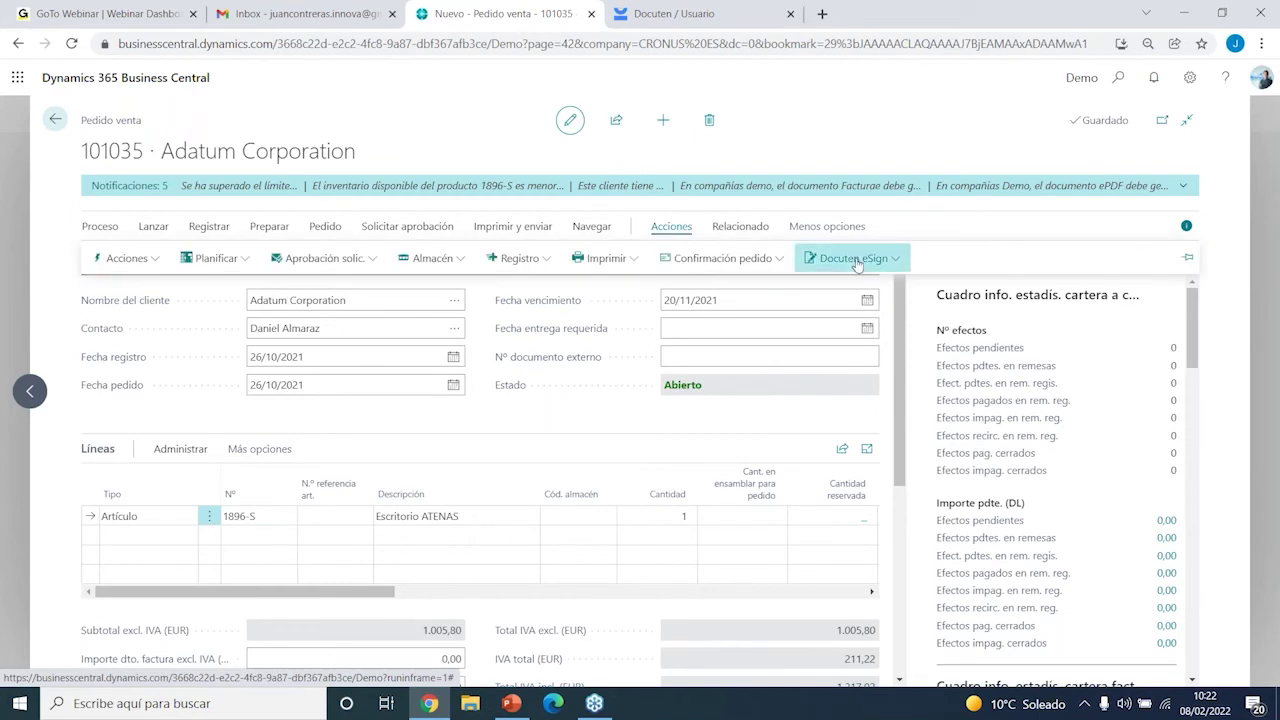
pyautogui.click(860, 316)
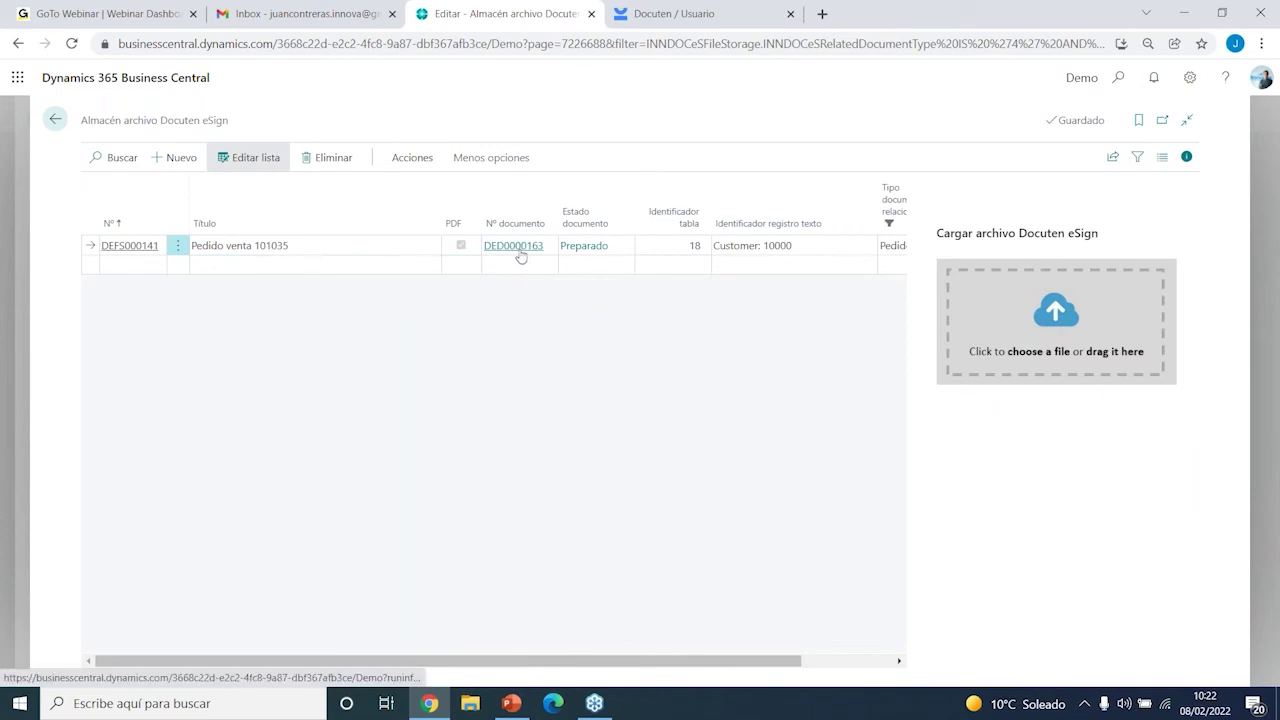
pyautogui.click(520, 257)
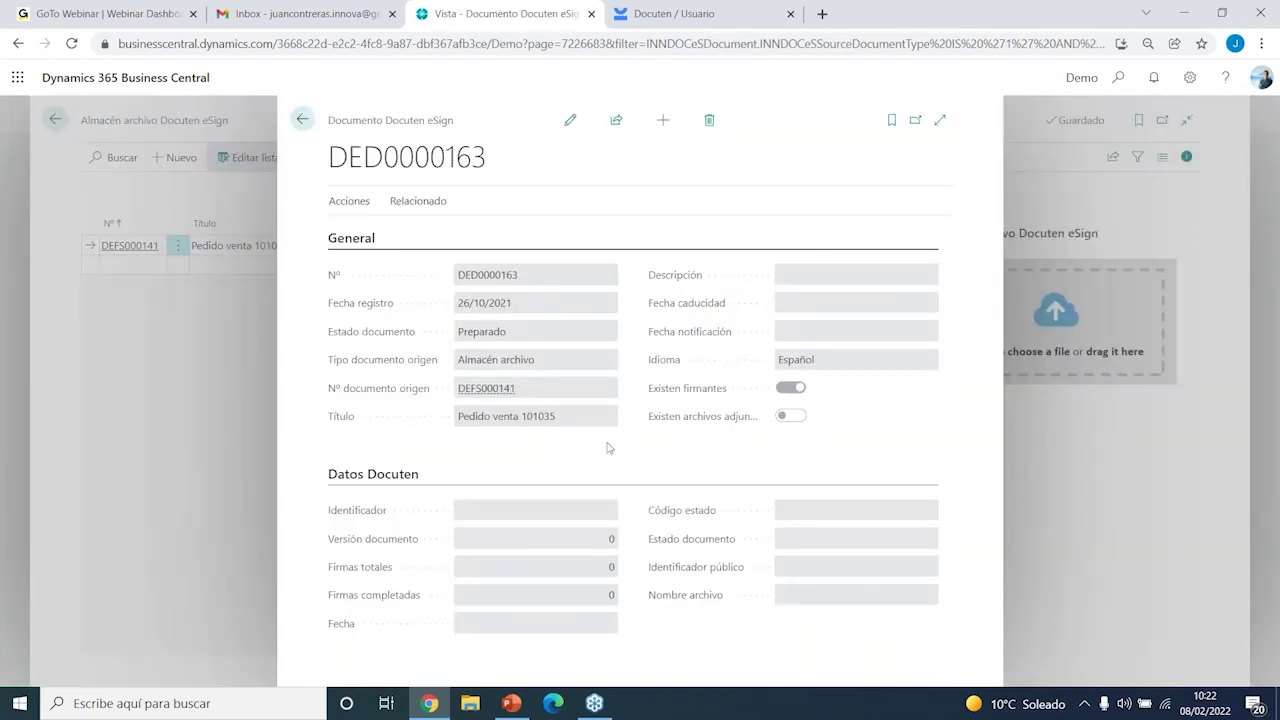
# Make the Docuten document card editable and examine its notification date field and the available language options
pyautogui.click(570, 120)
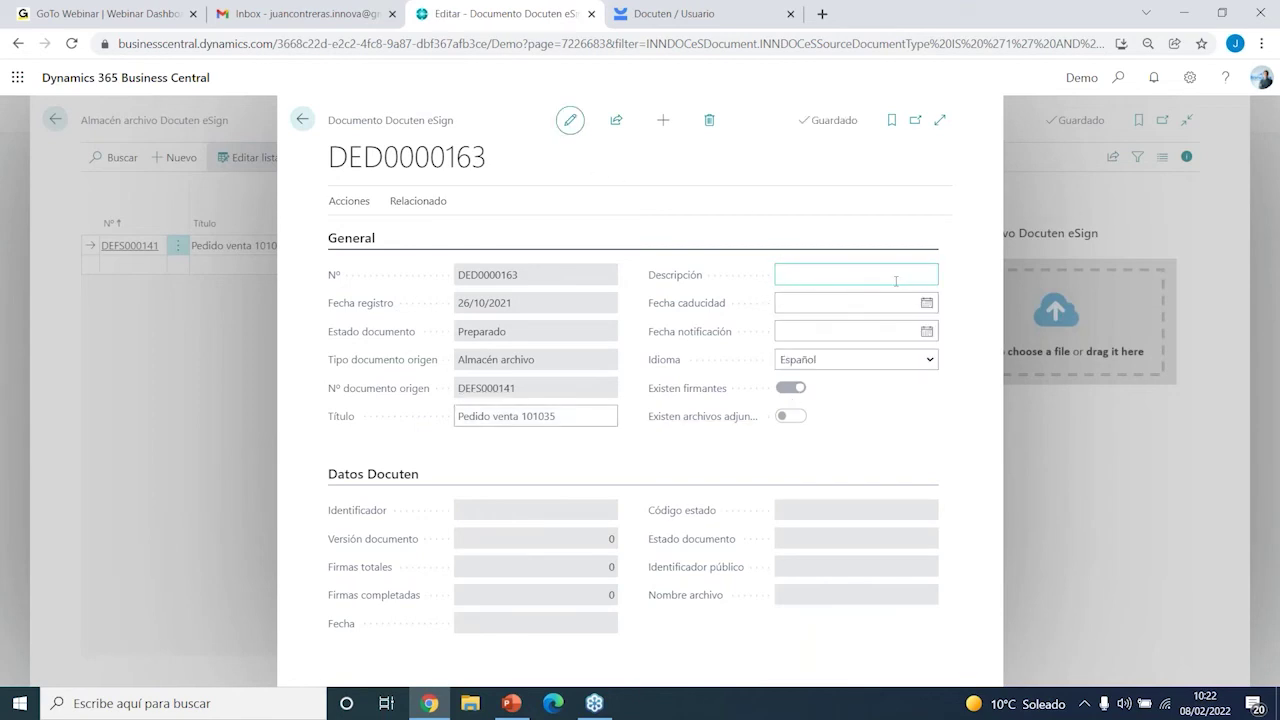
pyautogui.click(842, 328)
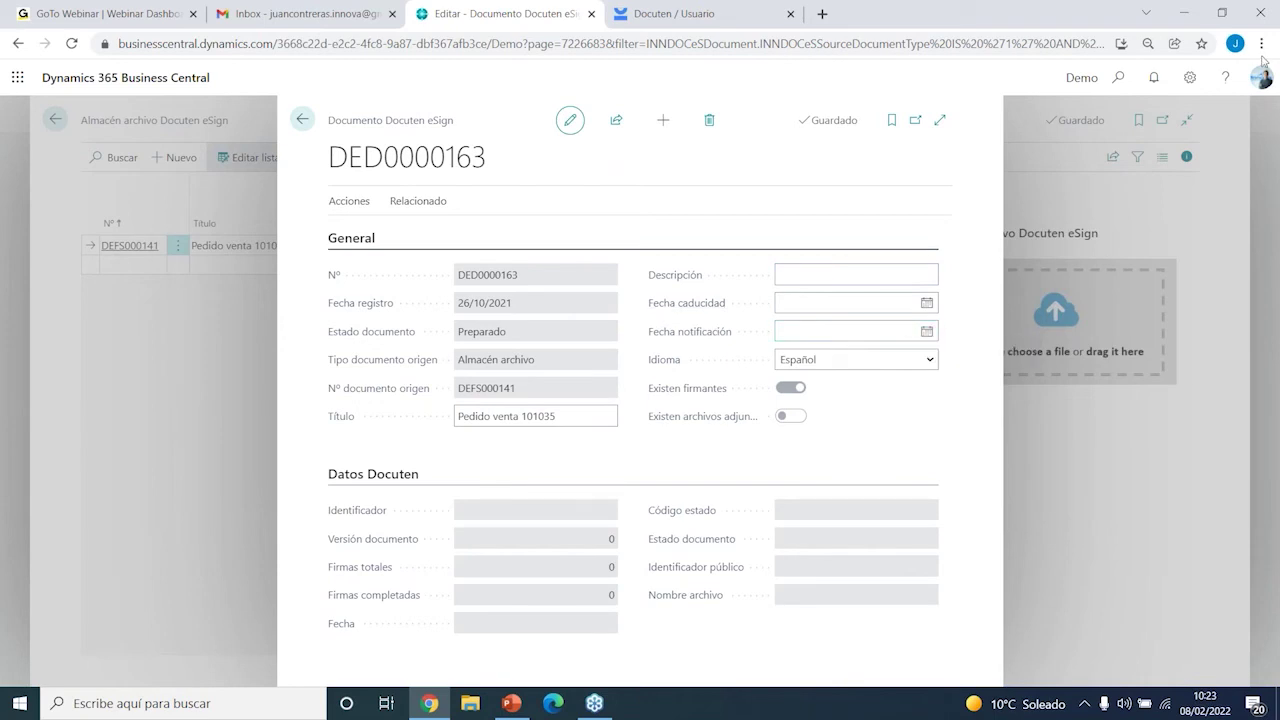
pyautogui.click(906, 334)
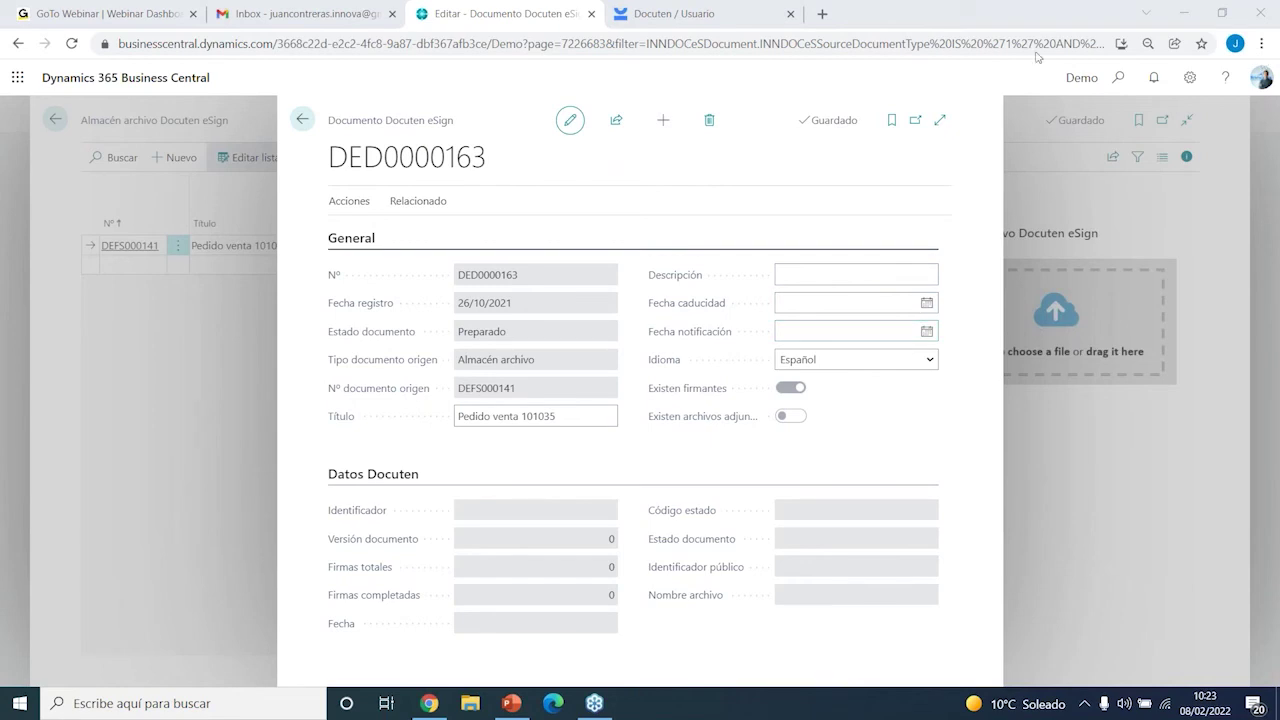
pyautogui.click(885, 363)
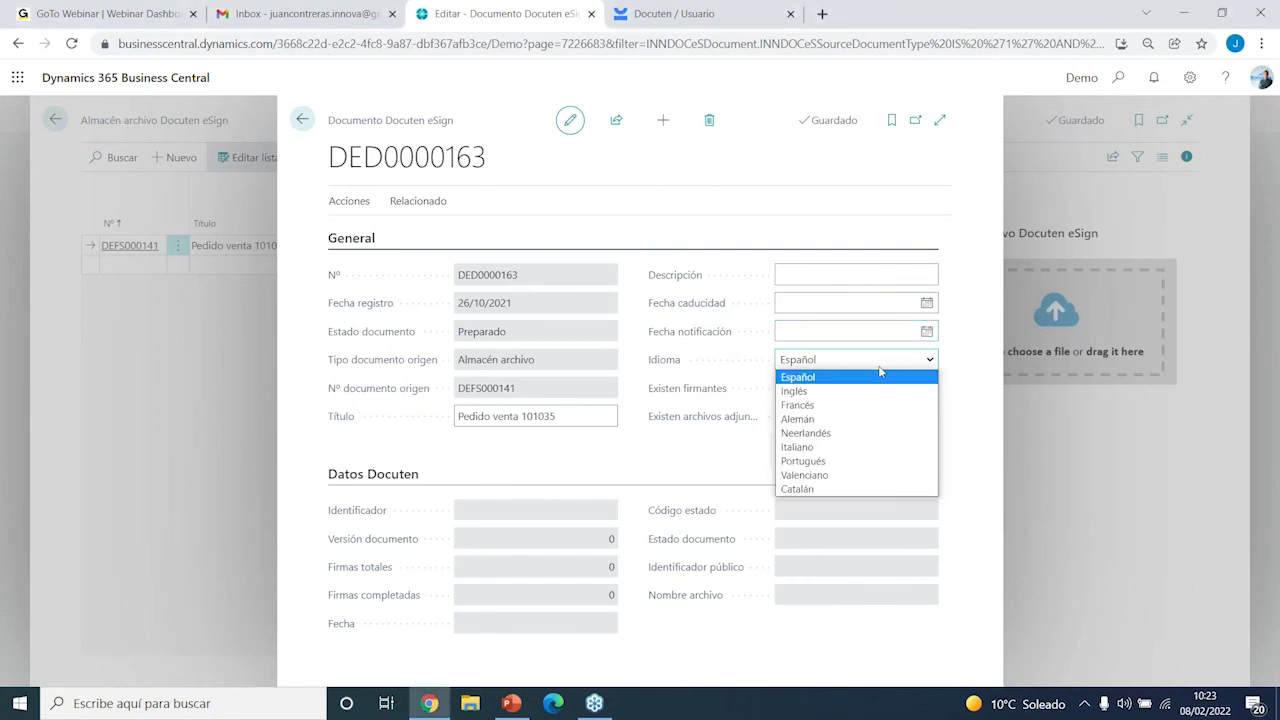
pyautogui.click(880, 364)
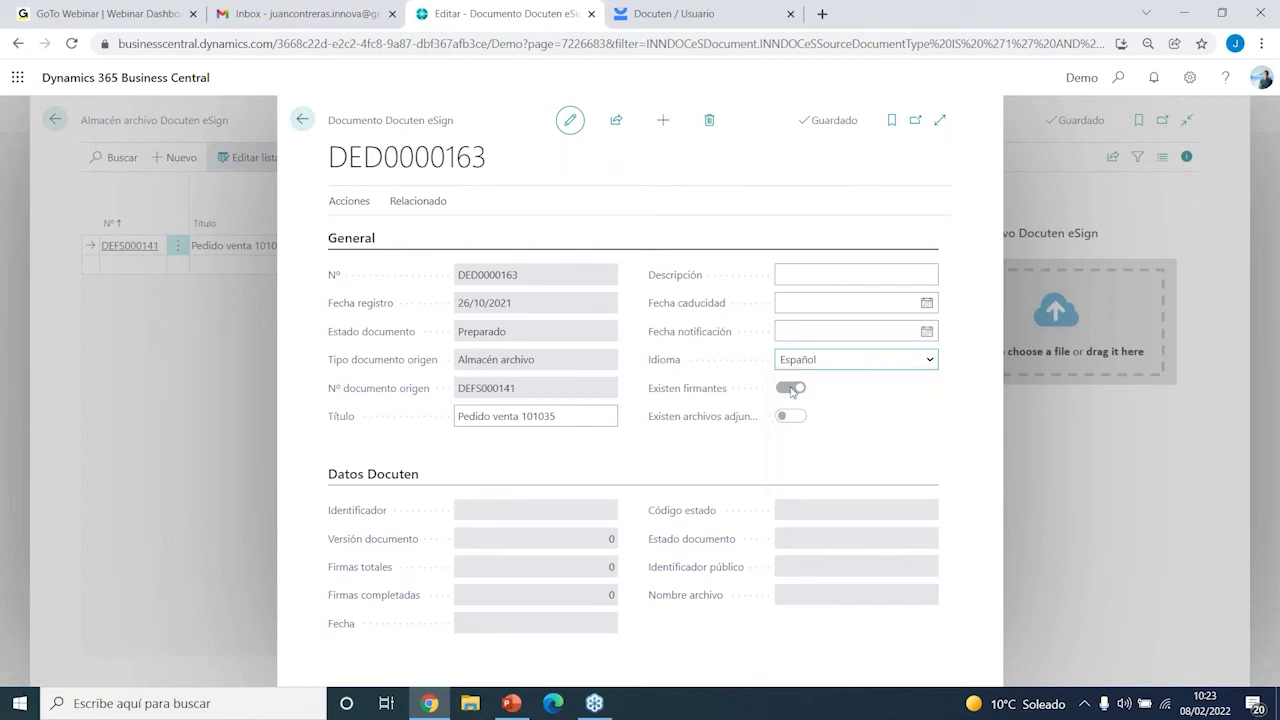
# Open the document's signers list and add a second signer by choosing the contact's registered e-mail
pyautogui.click(428, 208)
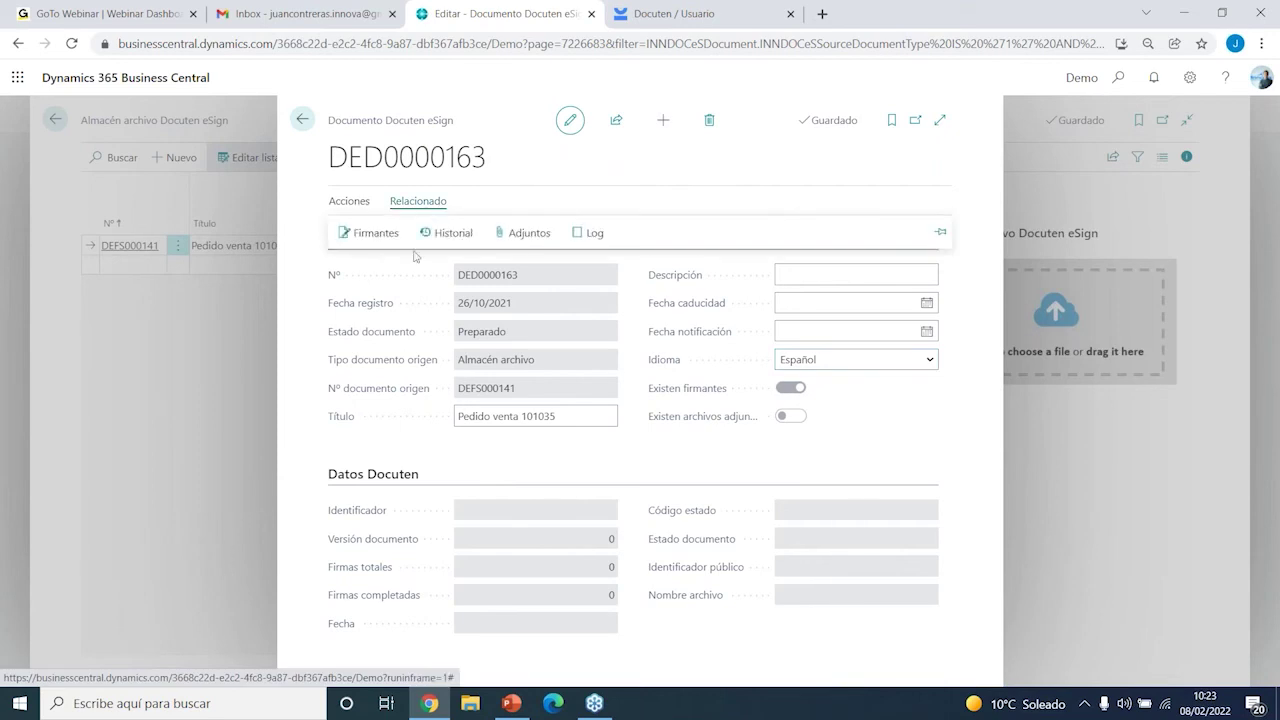
pyautogui.click(378, 234)
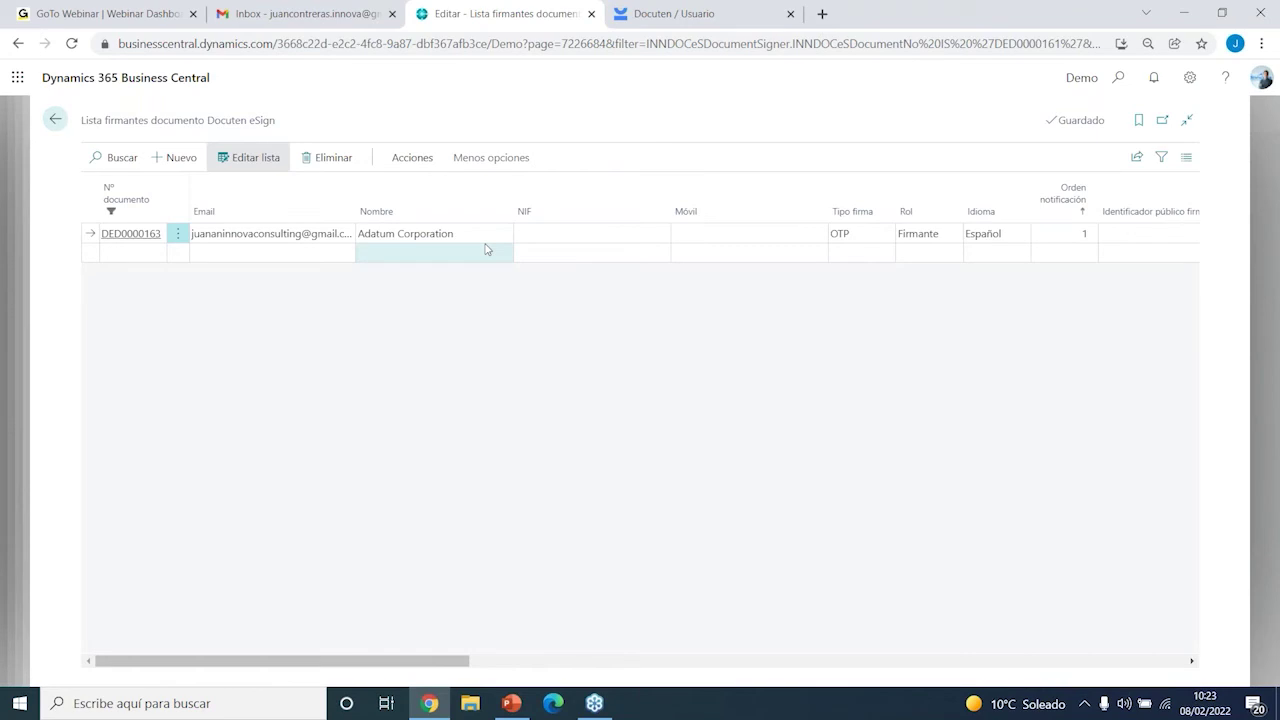
pyautogui.click(250, 252)
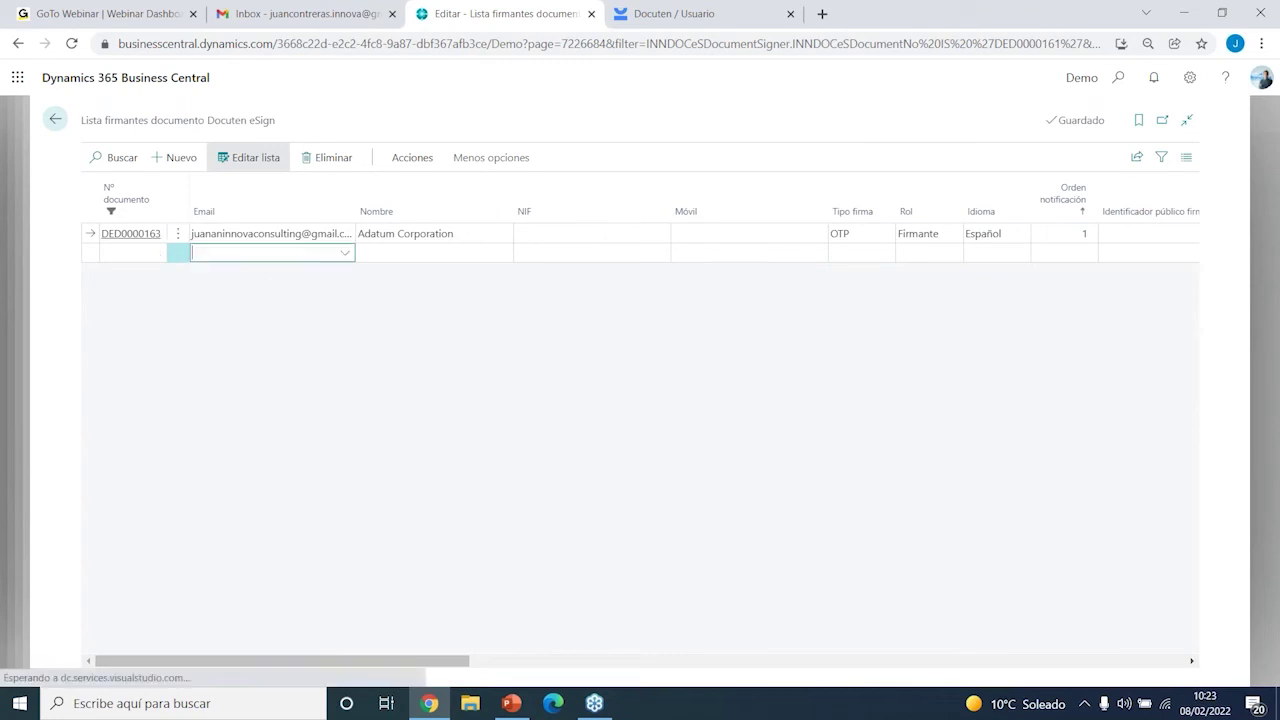
pyautogui.write('jua')
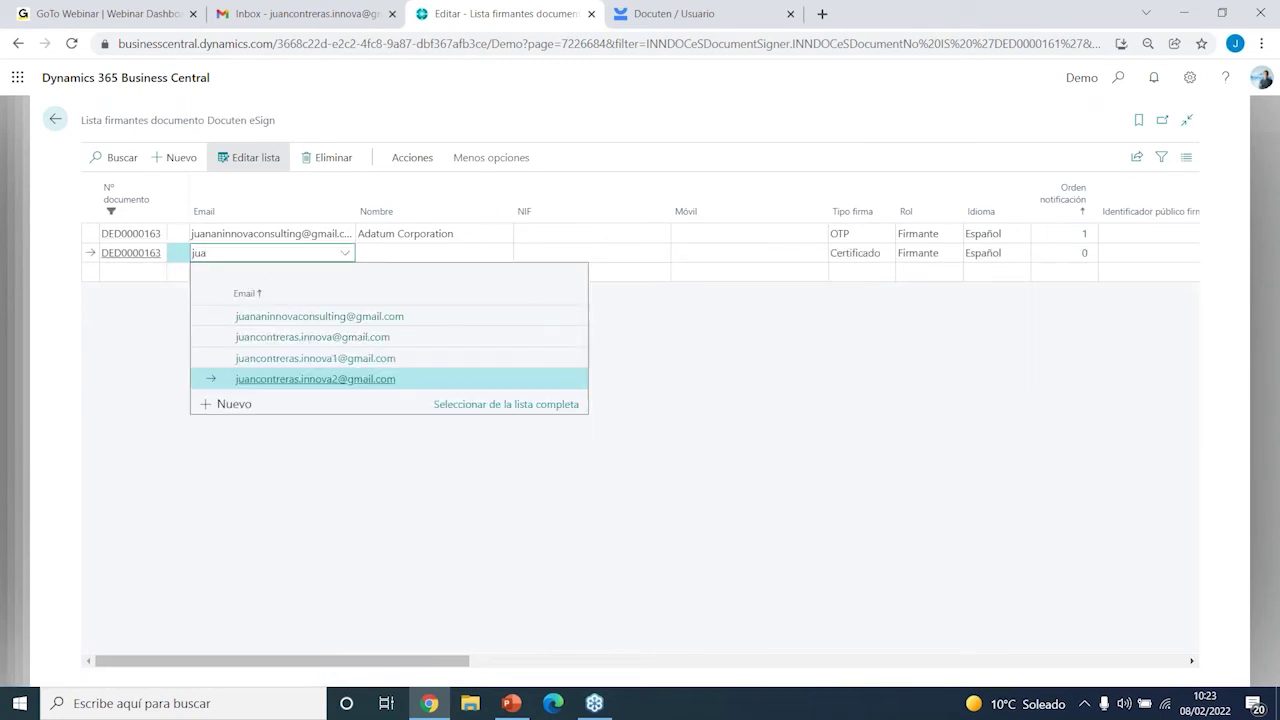
pyautogui.click(261, 341)
# Delete the signer with notification order 1 from the document's signers list and confirm the deletion
pyautogui.click(175, 236)
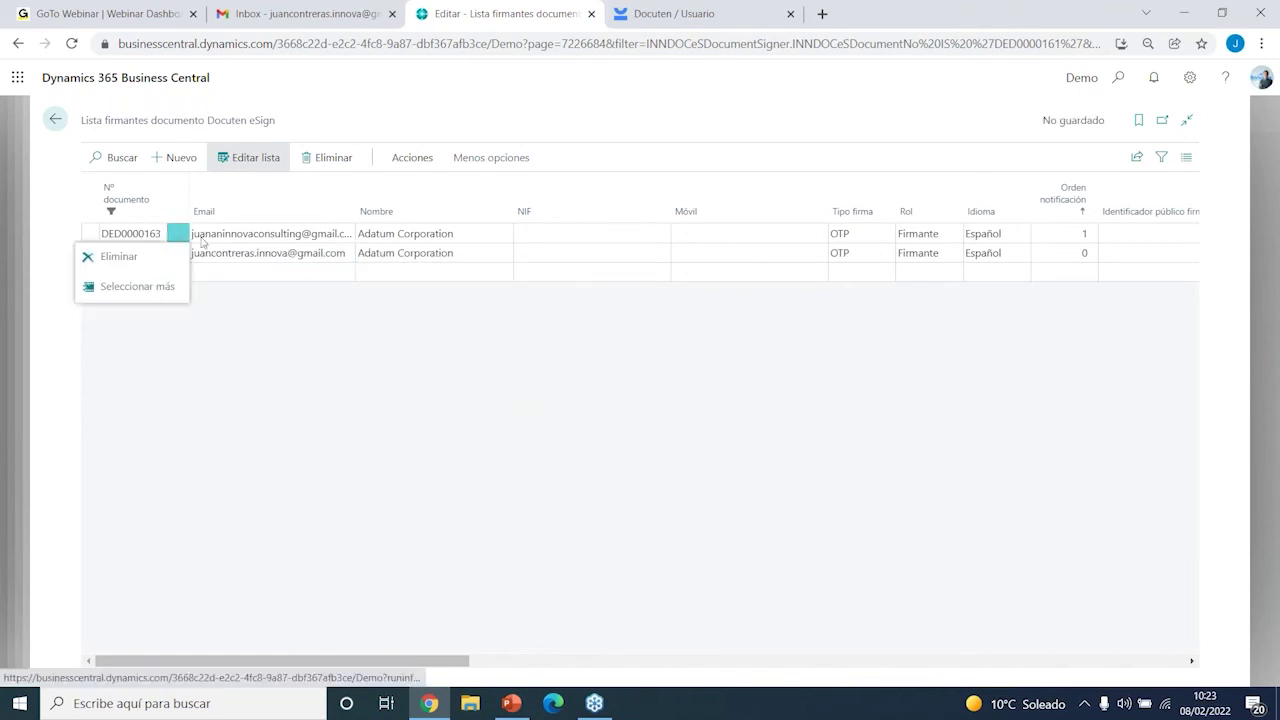
pyautogui.click(134, 259)
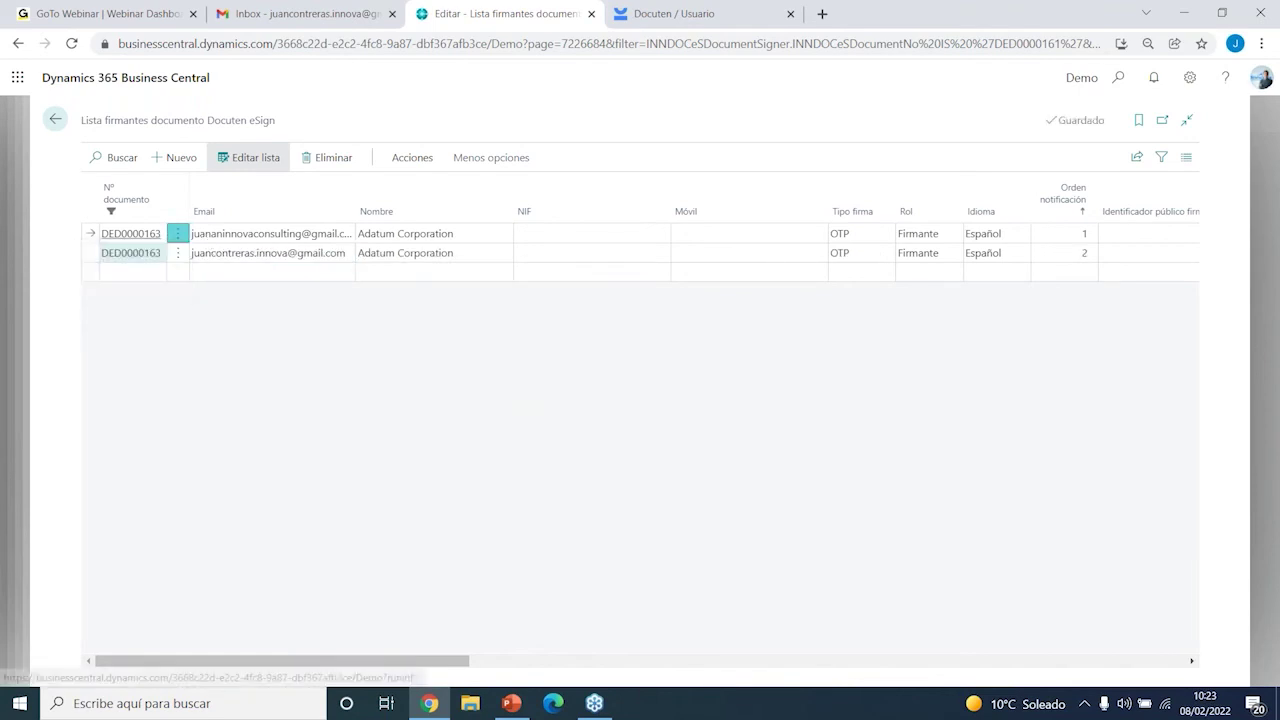
pyautogui.click(716, 438)
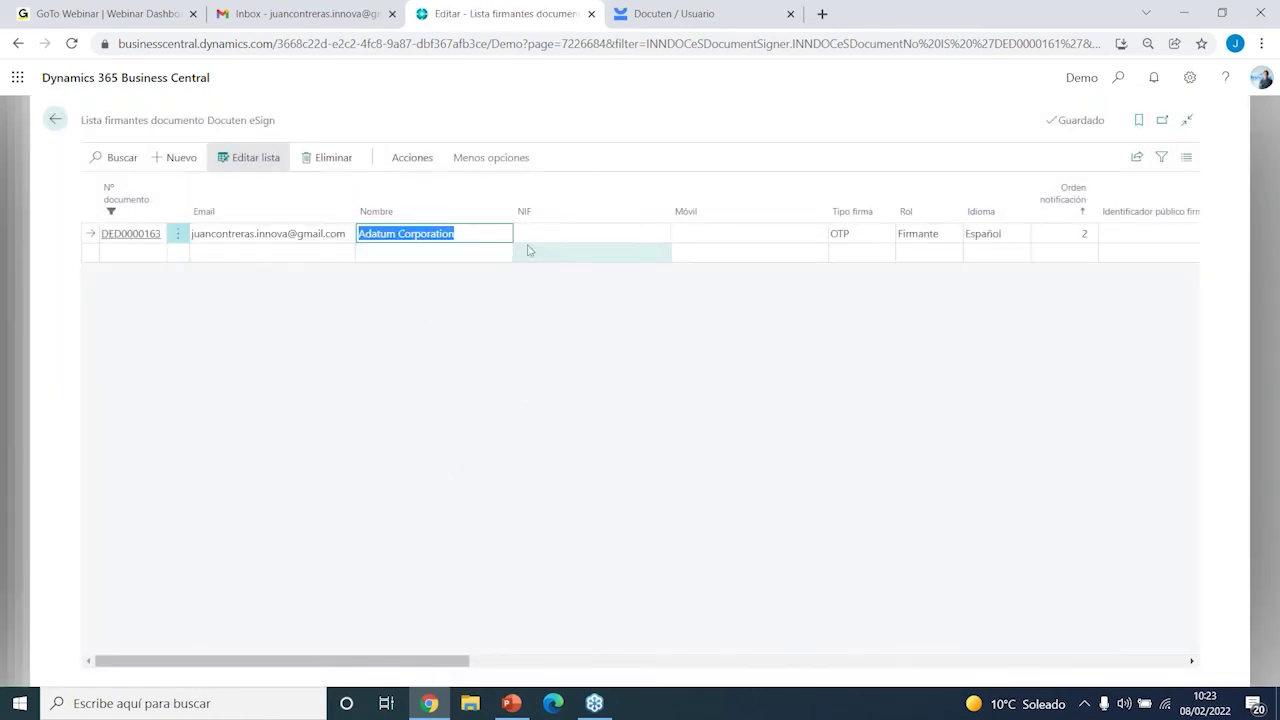
# Examine the remaining signer's NIF, mobile, signature type, role, language and name fields, and return to the document card
pyautogui.click(567, 235)
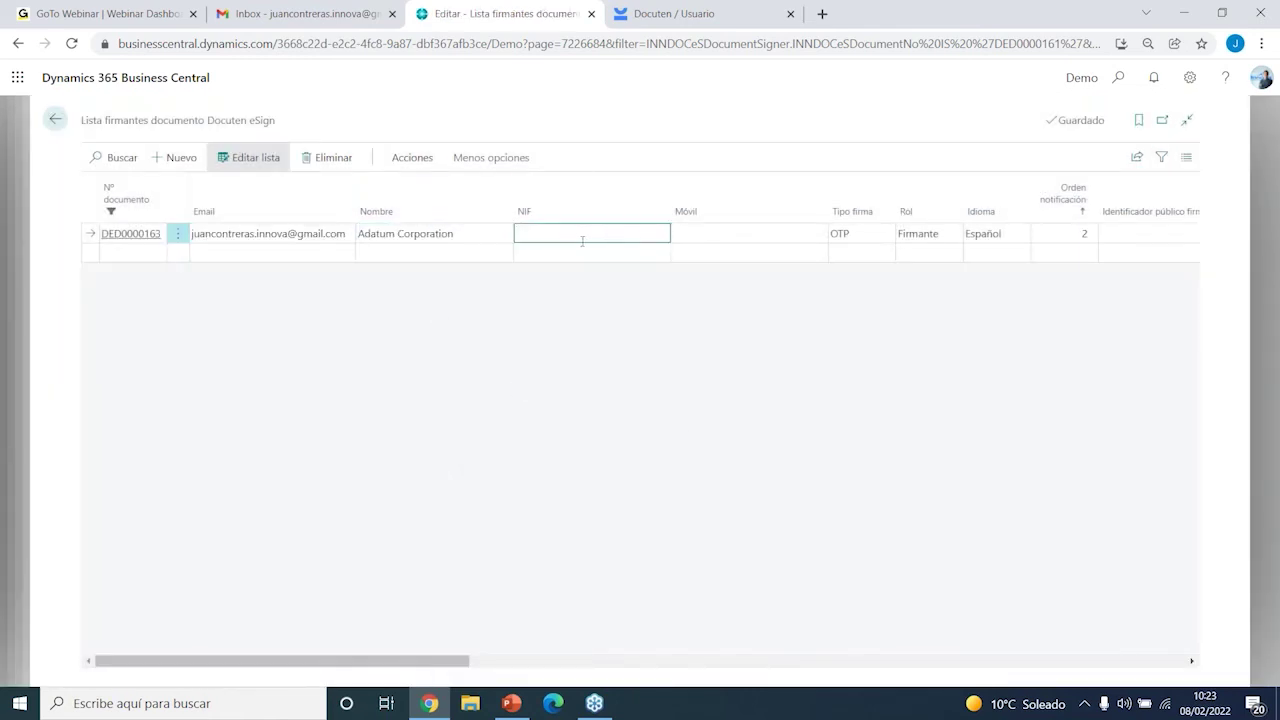
pyautogui.click(871, 233)
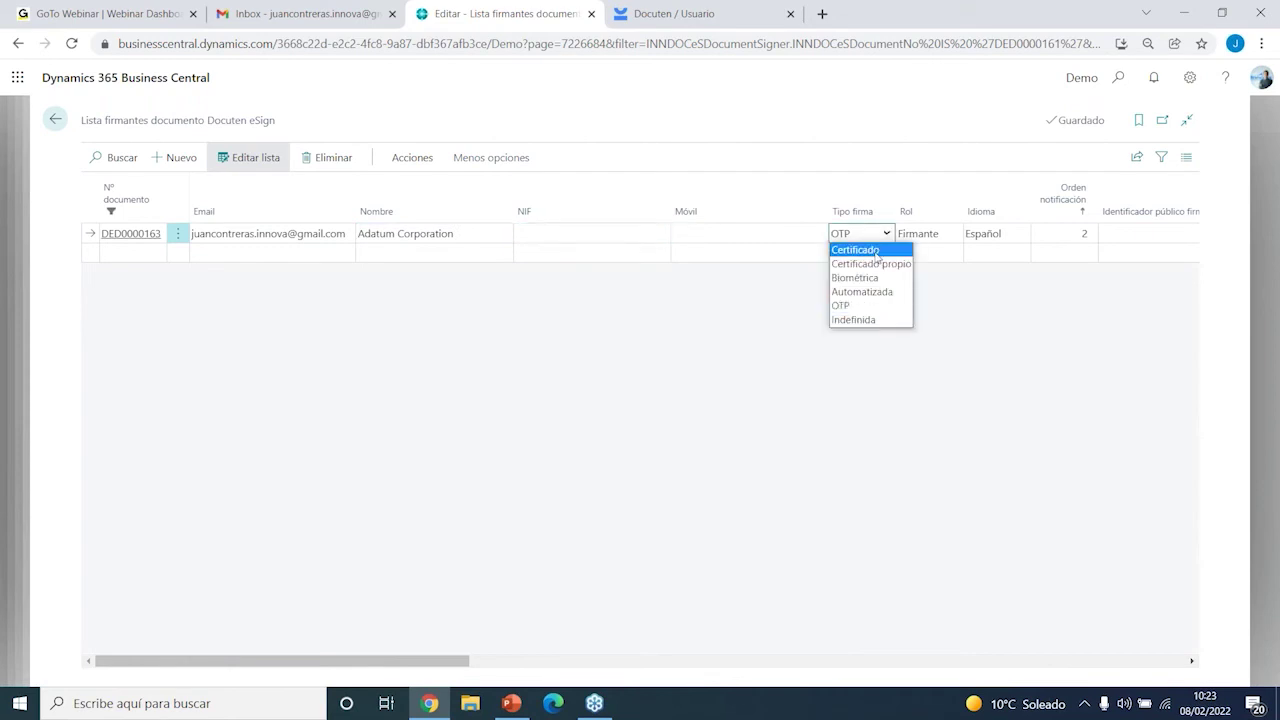
pyautogui.click(710, 233)
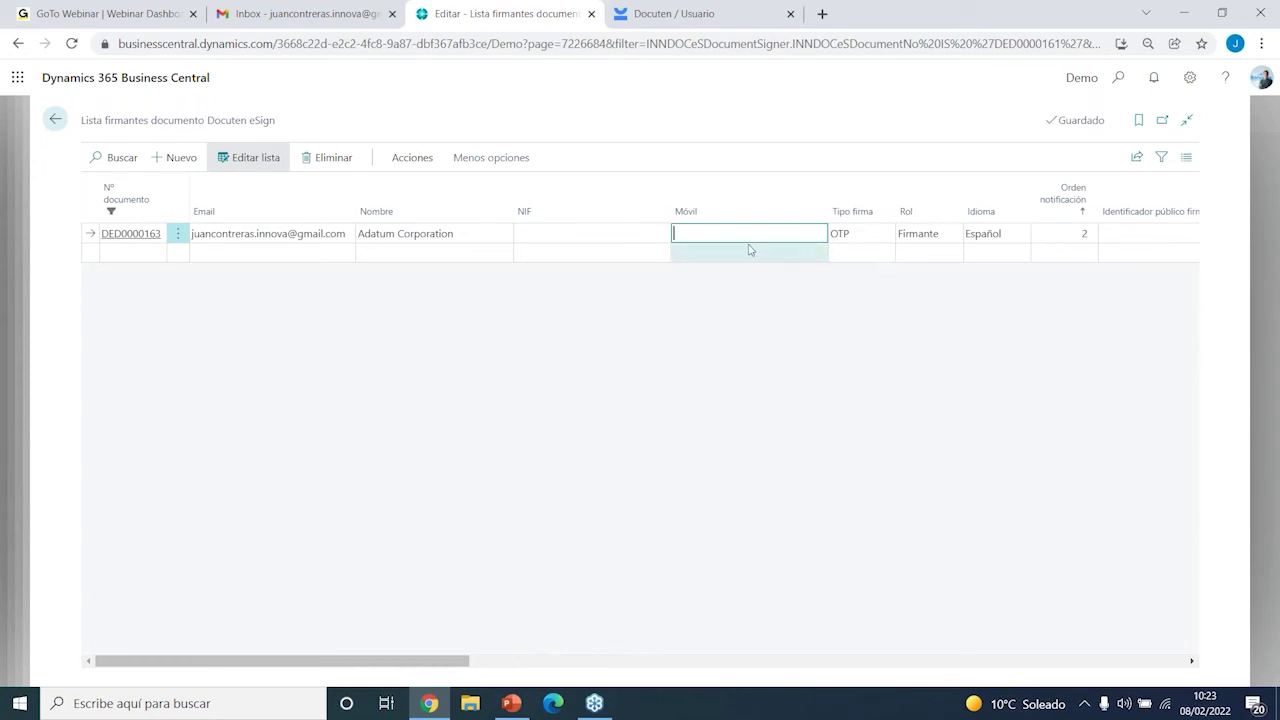
pyautogui.click(918, 245)
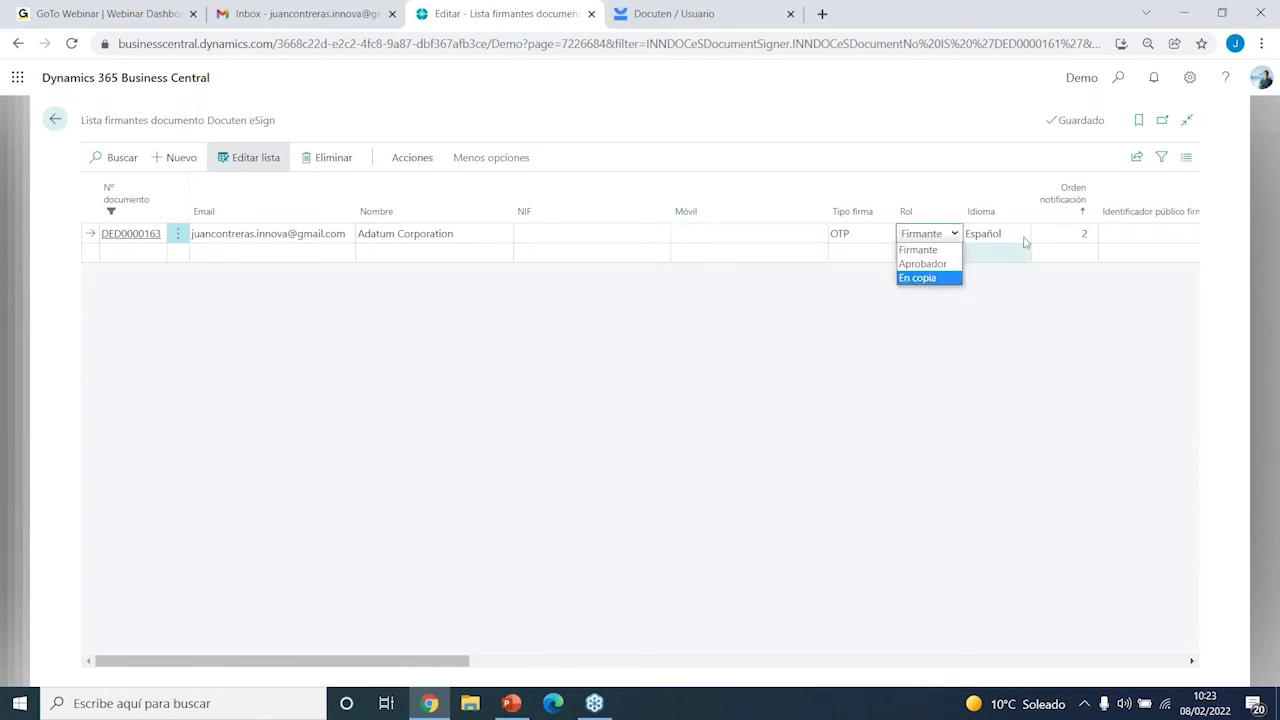
pyautogui.click(990, 234)
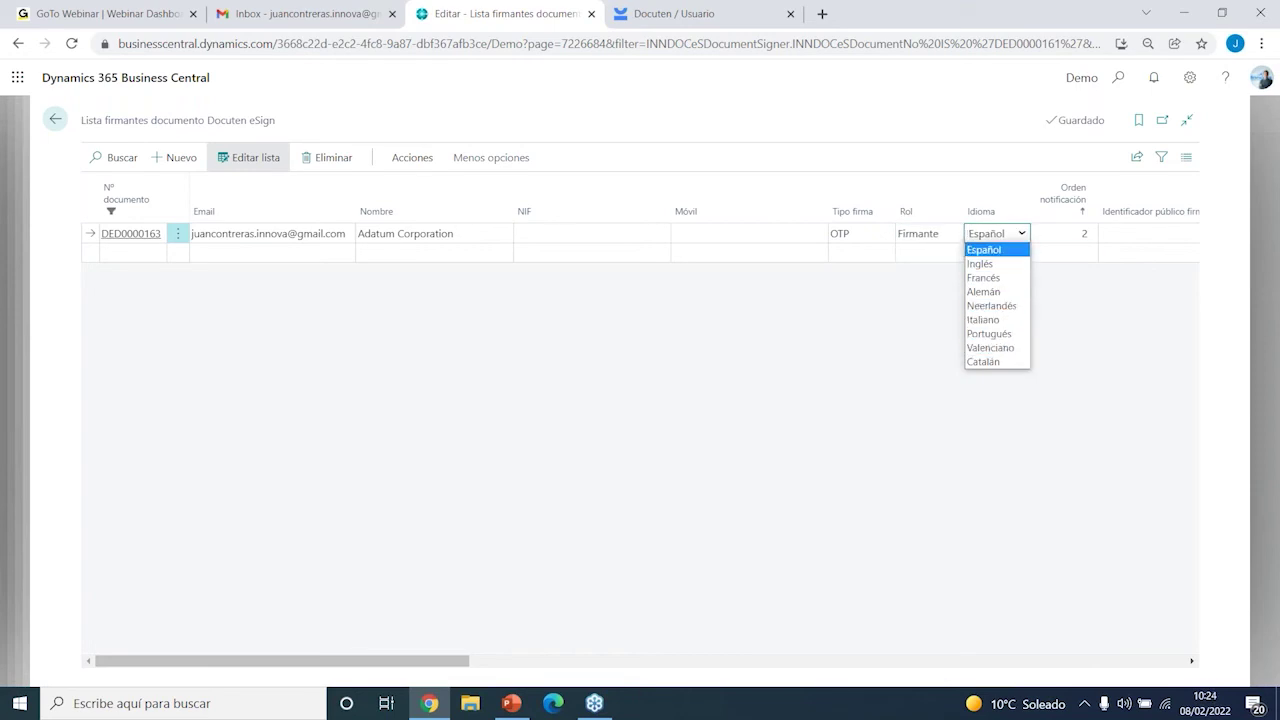
pyautogui.click(934, 237)
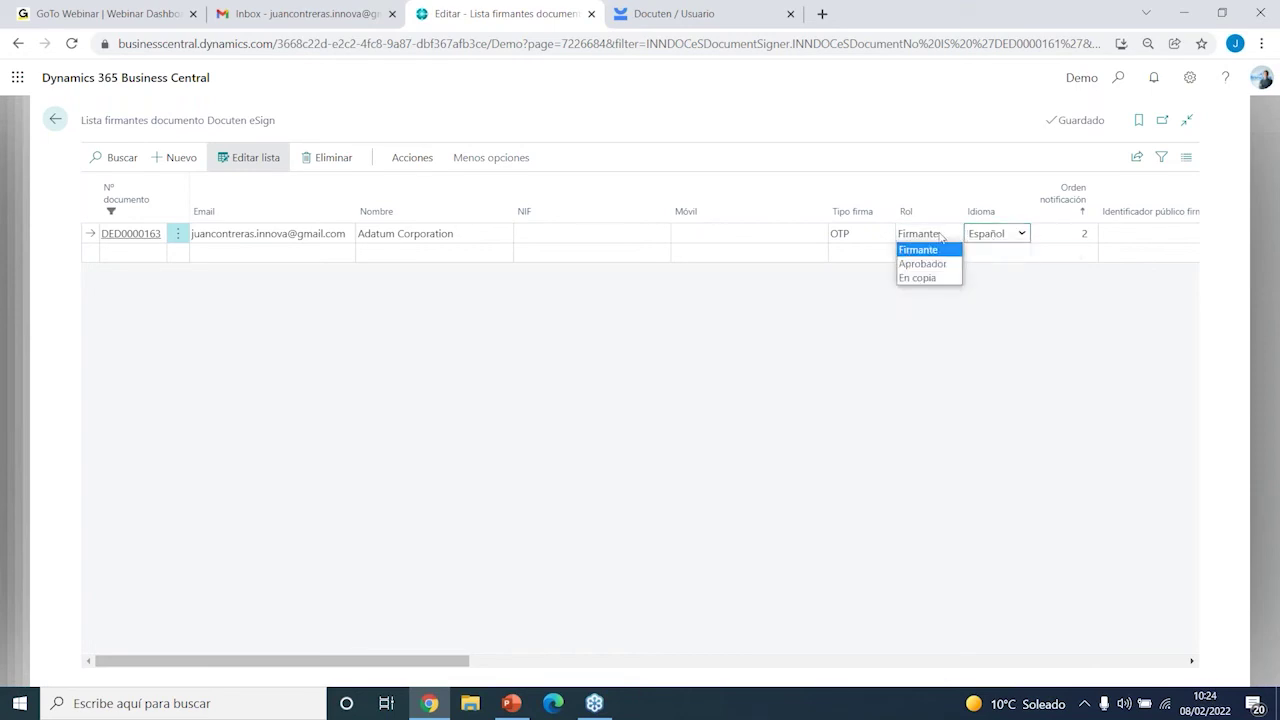
pyautogui.click(466, 235)
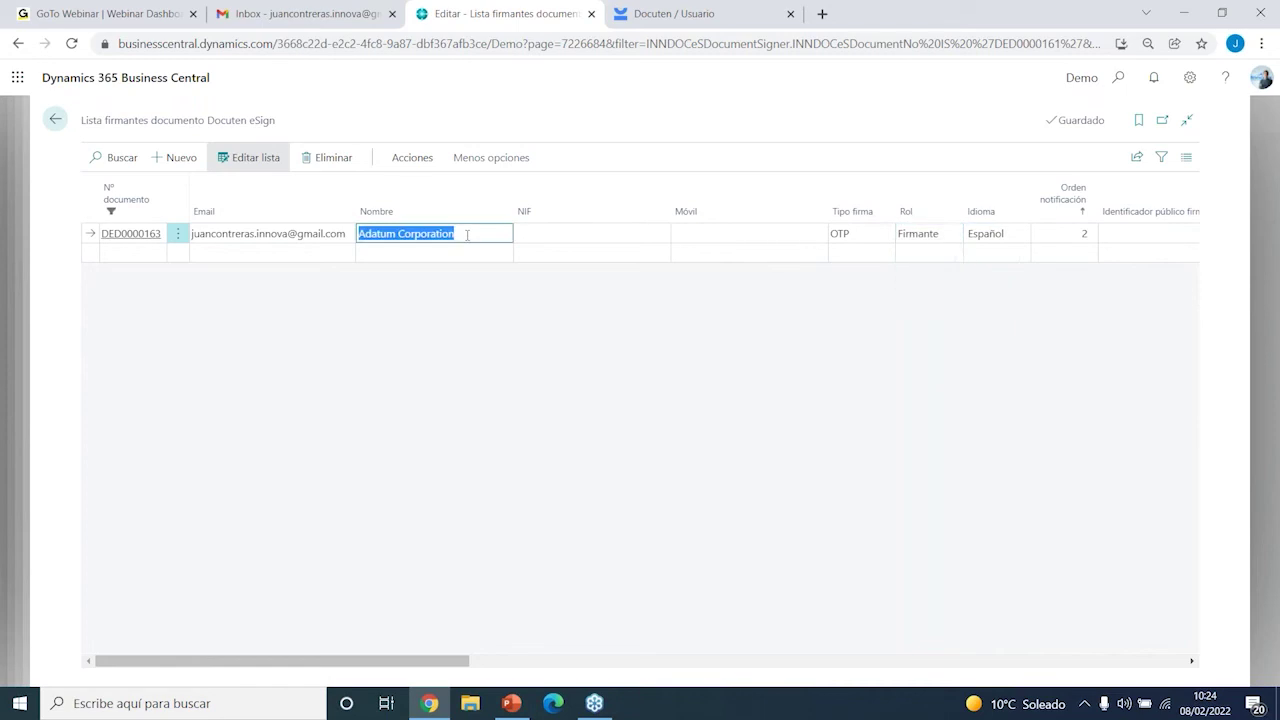
pyautogui.click(55, 120)
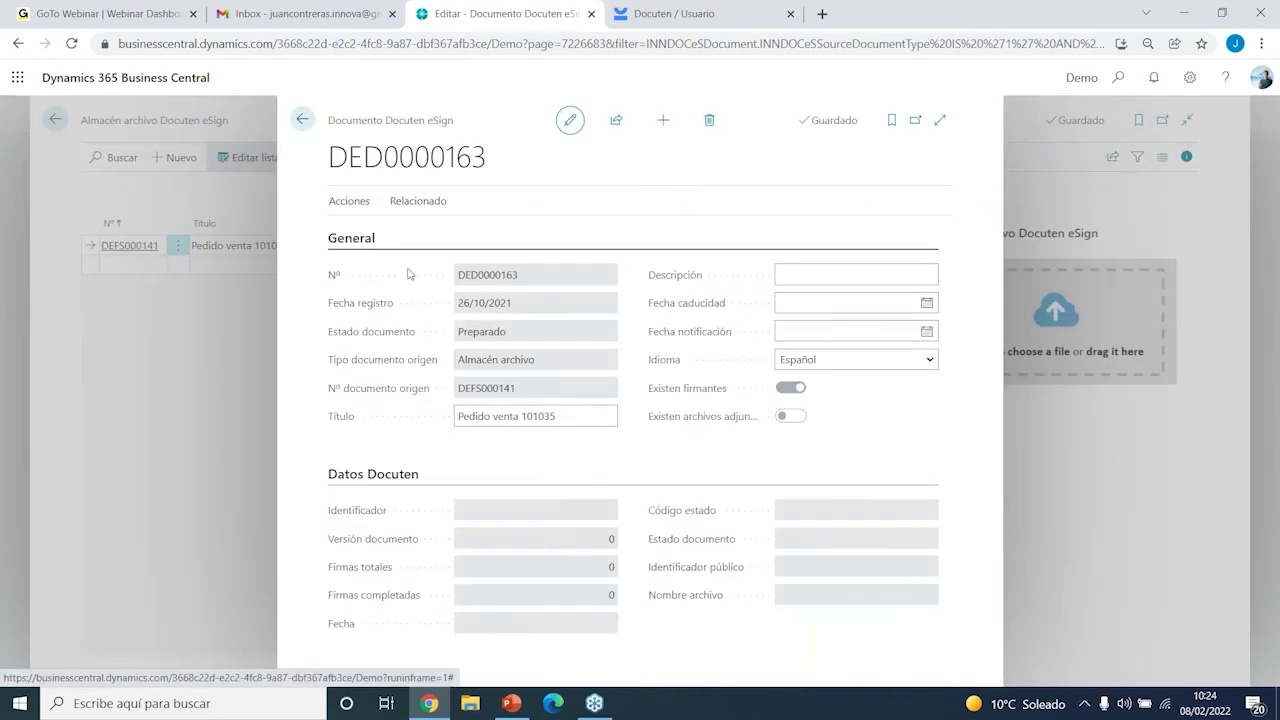
# Attach the PDF "Docuten eSign BC (Funcionalidad & Planes)" from the Documentos Demo Docuten folder to the eSign document
pyautogui.click(349, 201)
pyautogui.click(533, 235)
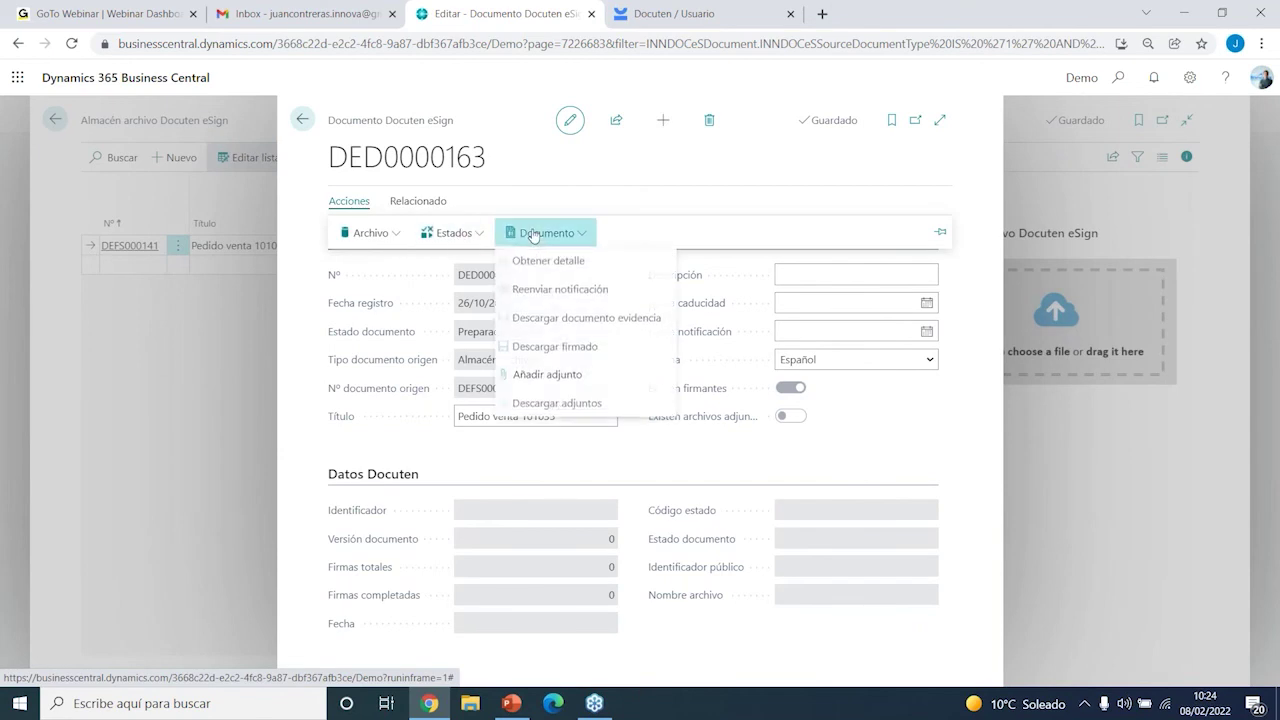
pyautogui.click(587, 378)
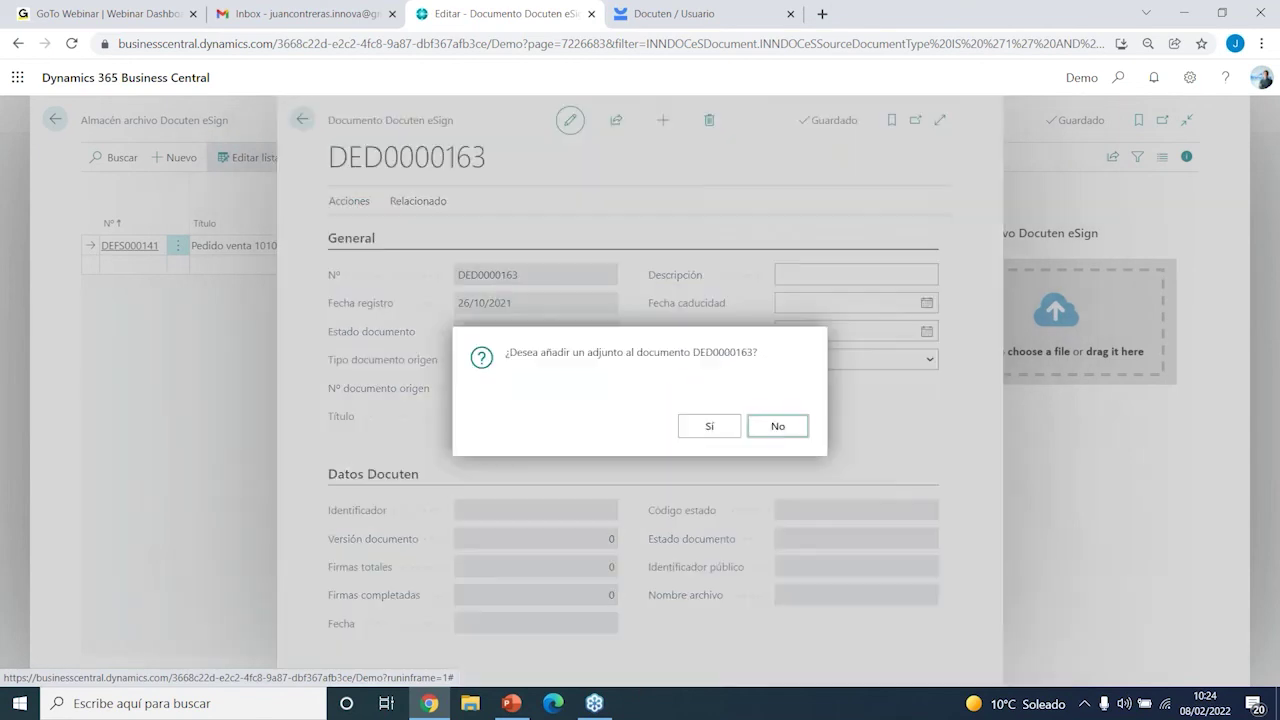
pyautogui.click(706, 428)
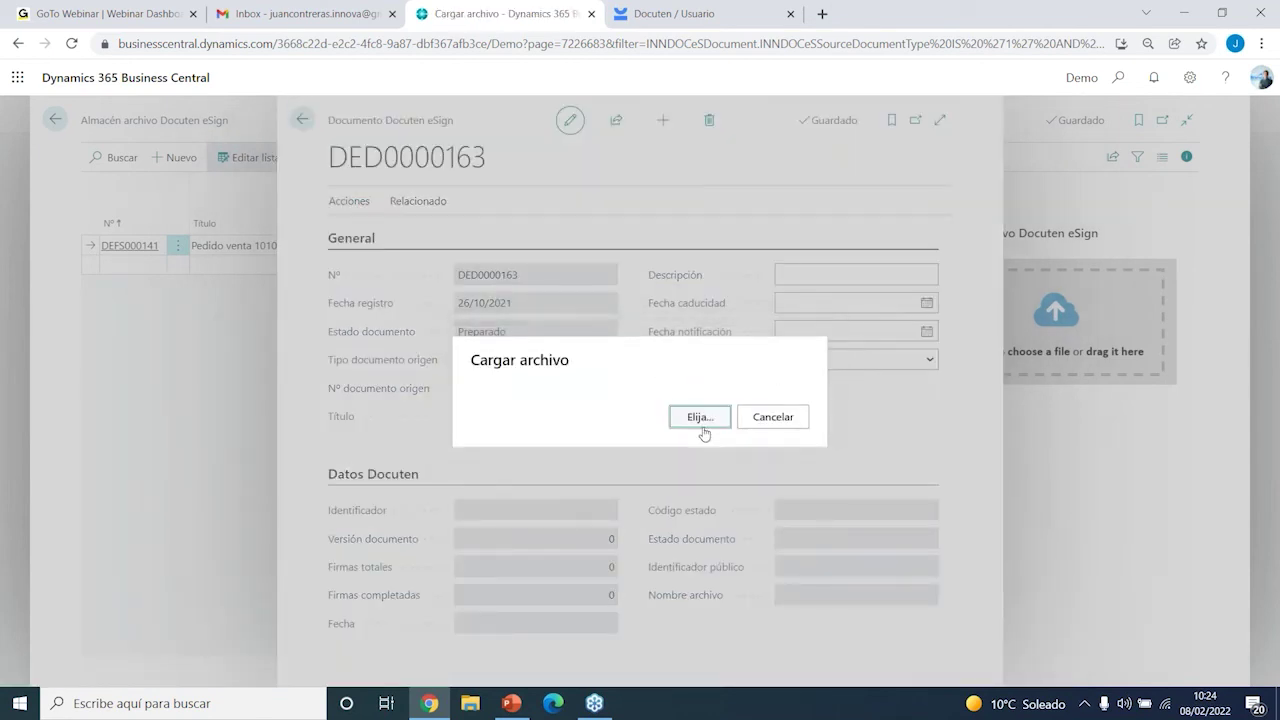
pyautogui.click(688, 410)
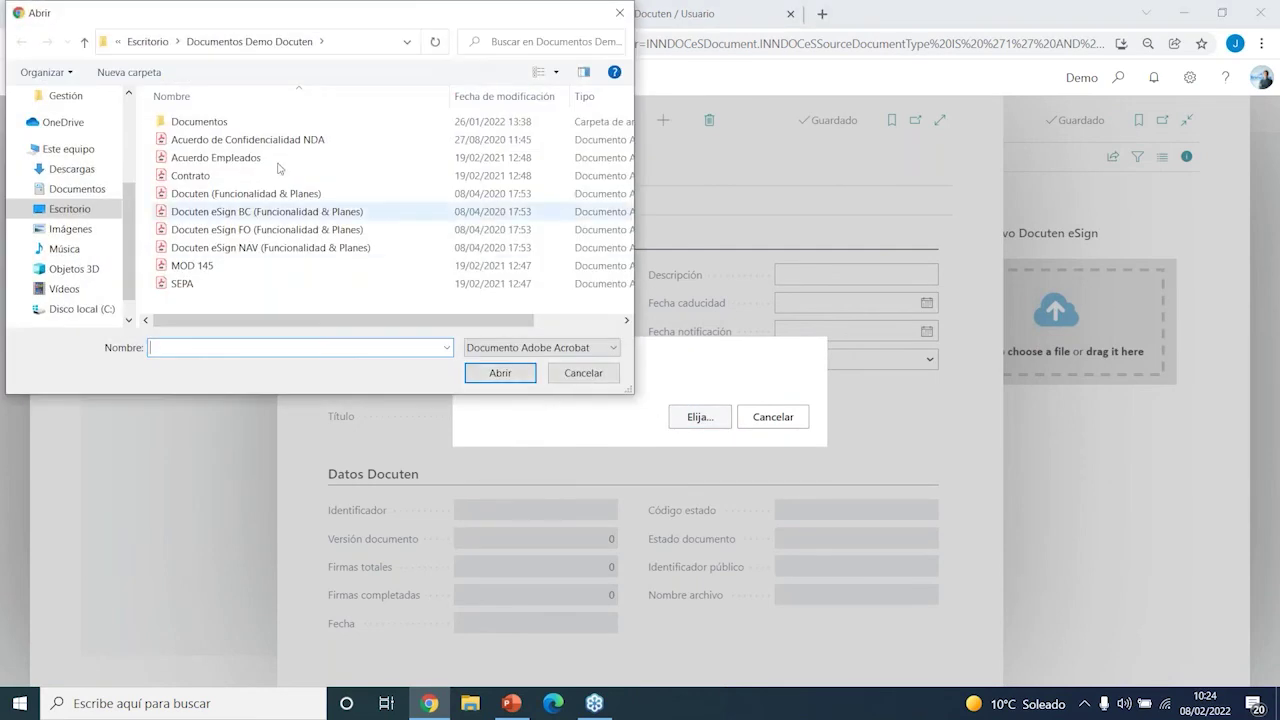
pyautogui.click(260, 211)
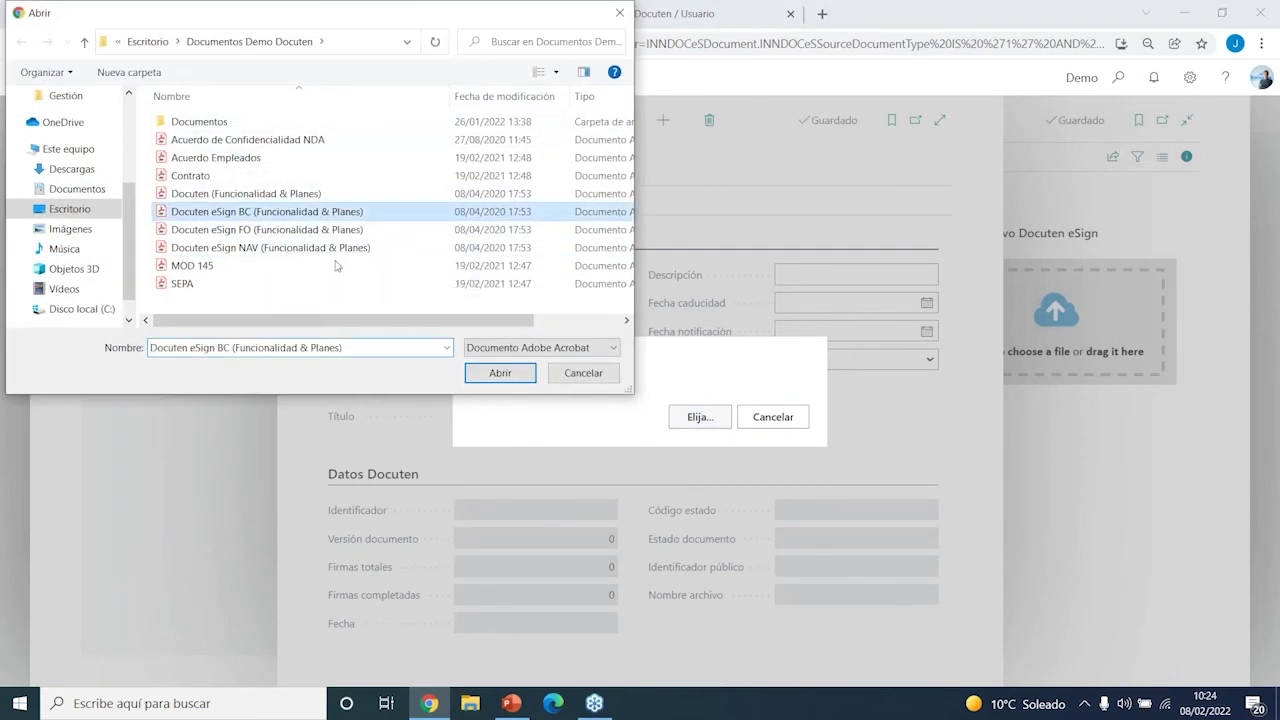
pyautogui.click(497, 373)
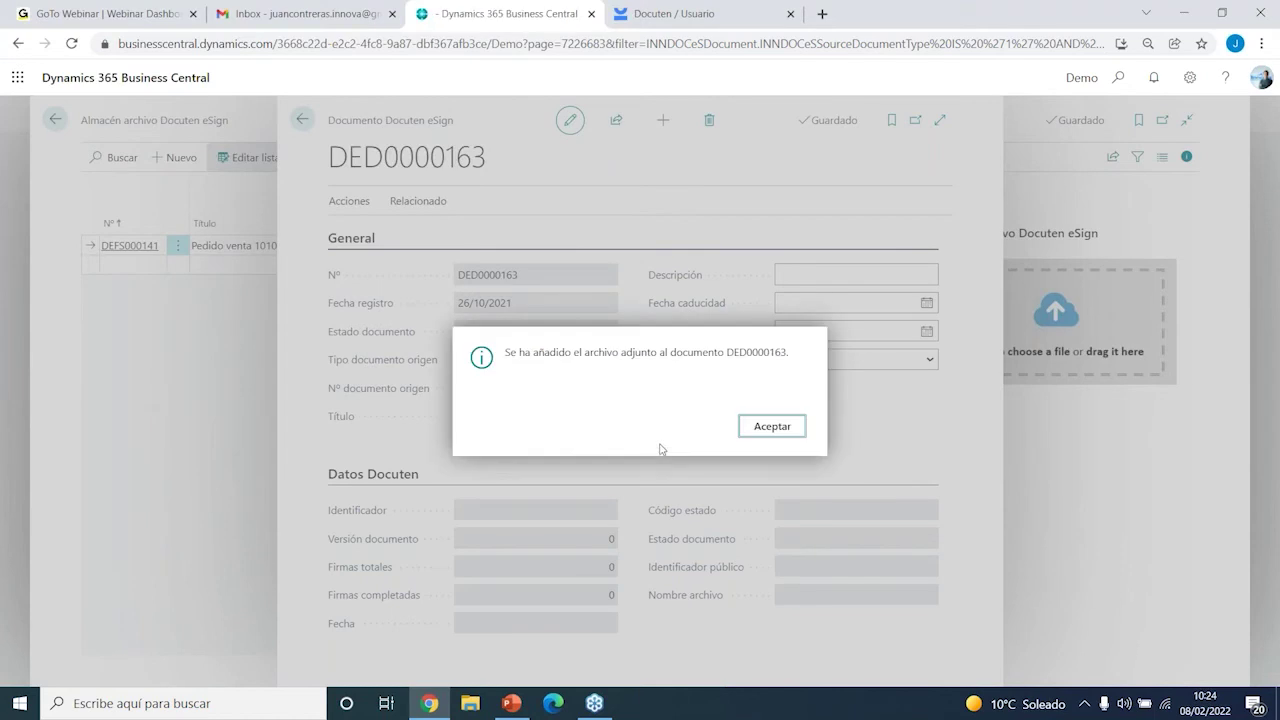
pyautogui.click(762, 430)
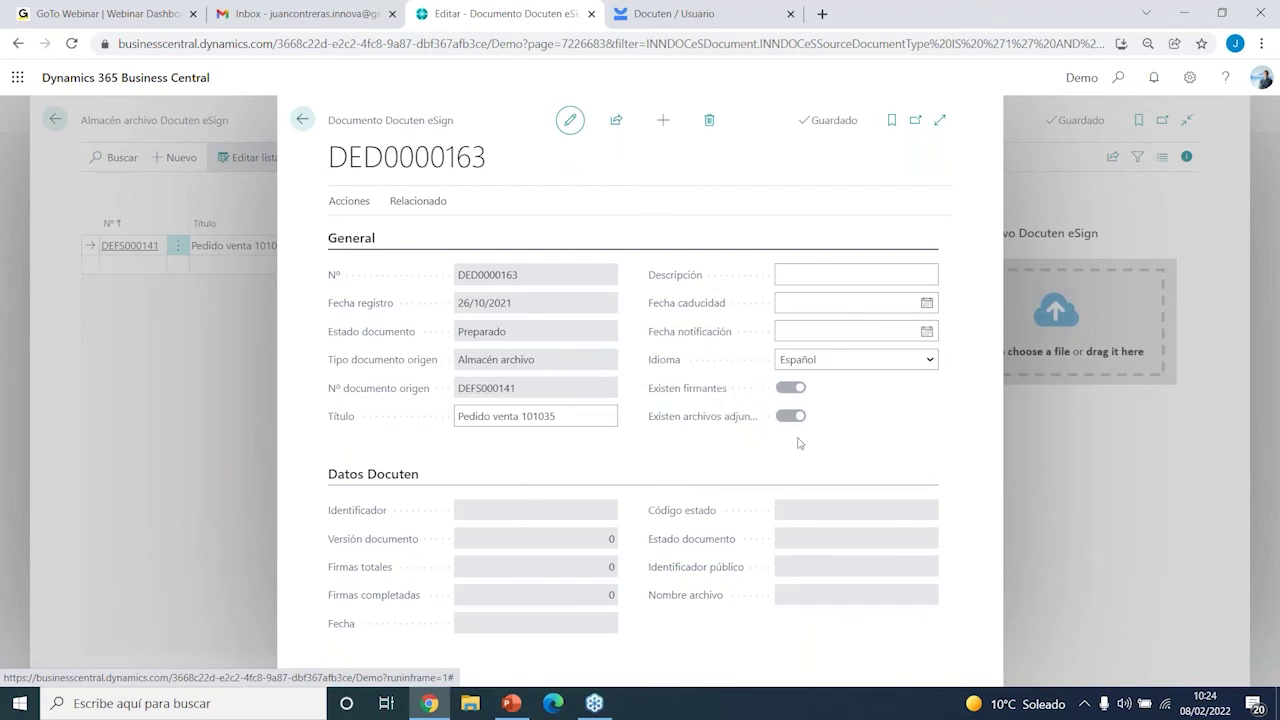
# Send the eSign document for Pedido venta 101035 to Docuten and acknowledge the completion notice
pyautogui.click(360, 205)
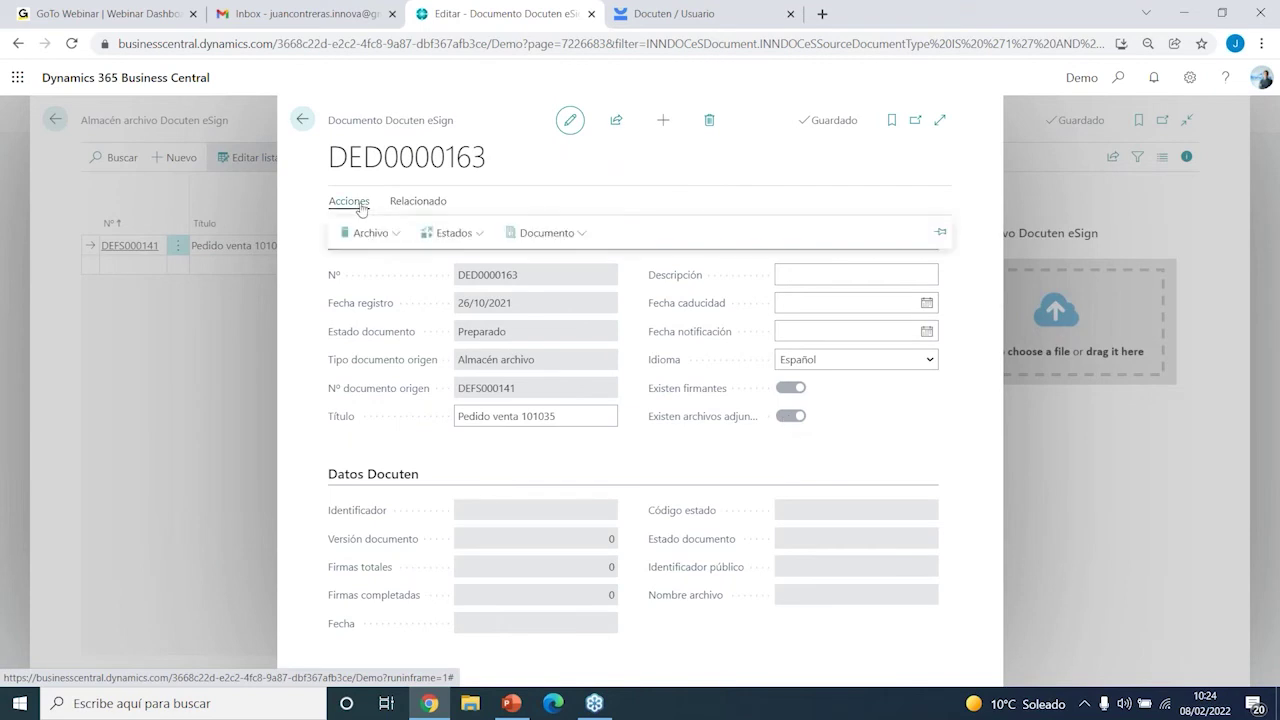
pyautogui.click(471, 234)
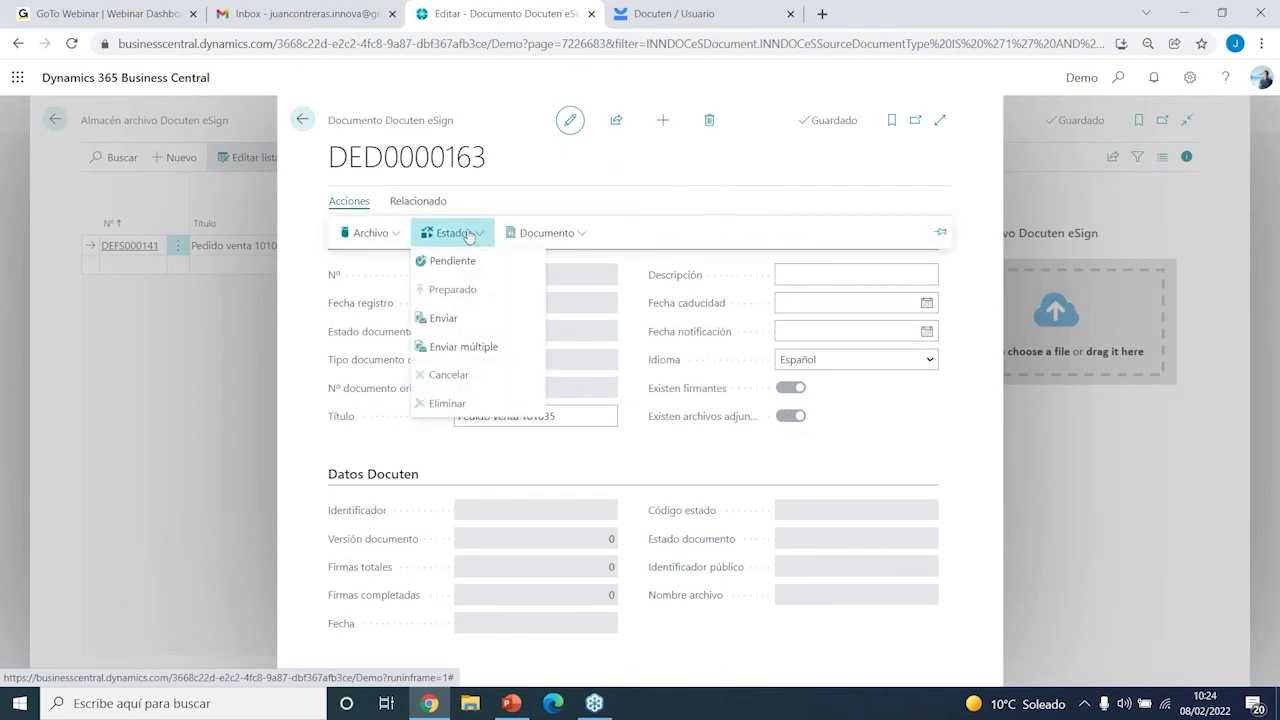
pyautogui.click(465, 330)
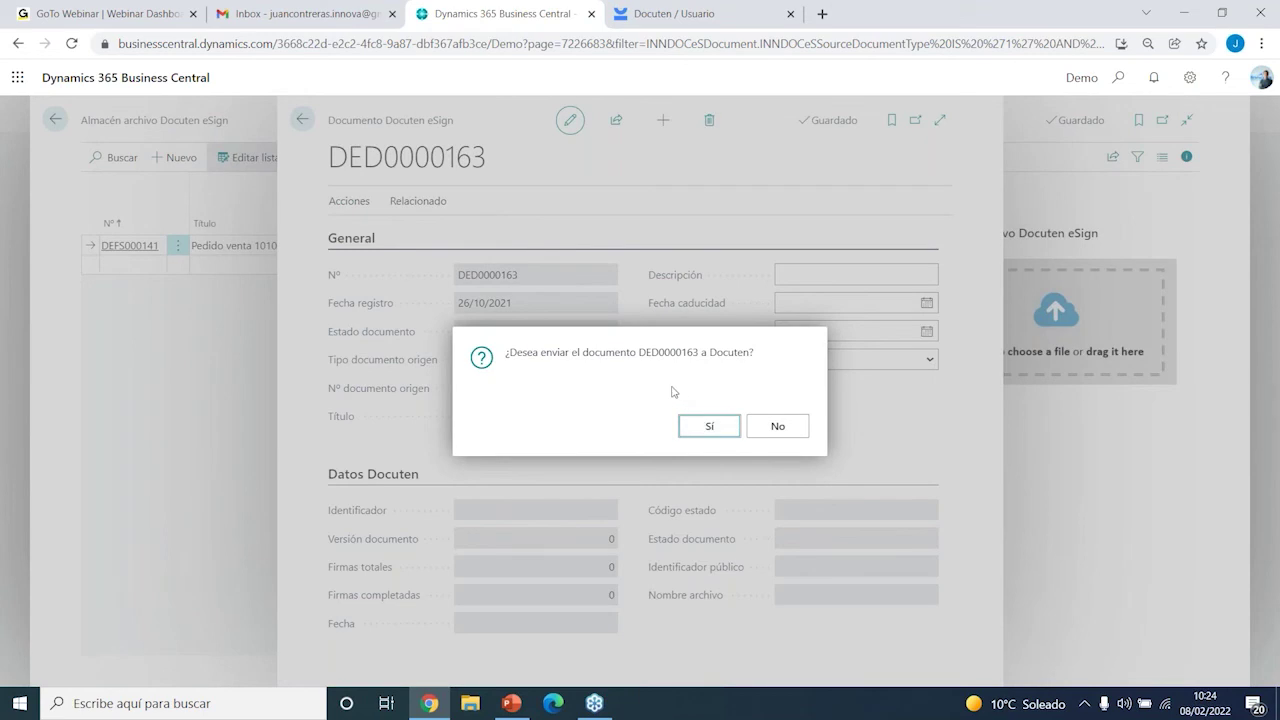
pyautogui.click(709, 426)
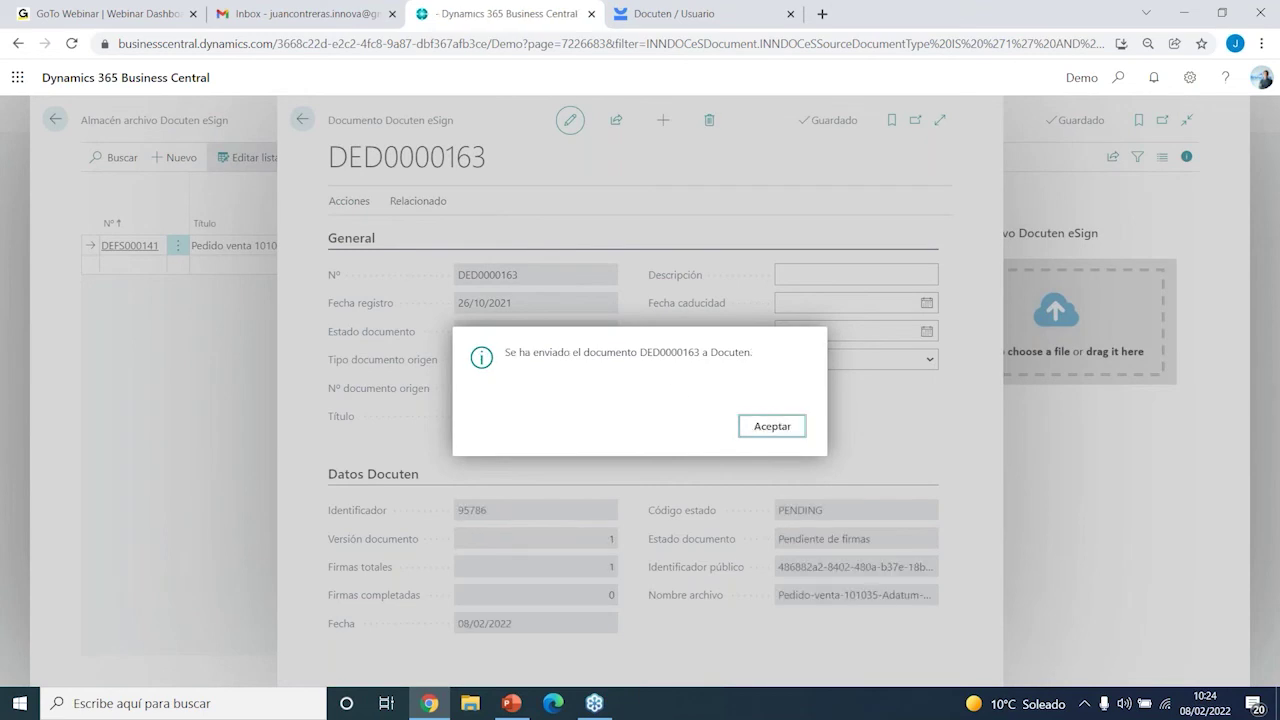
pyautogui.click(766, 427)
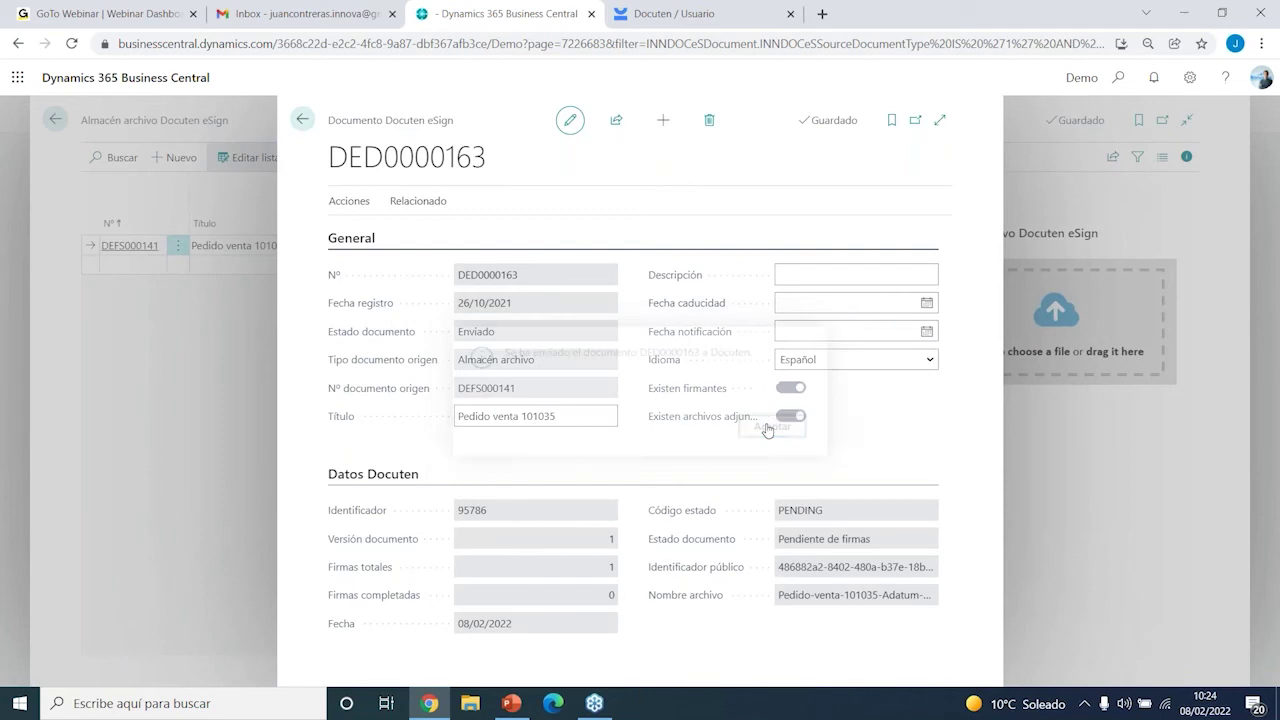
# Switch to the Gmail inbox, open Docuten's signature request for Pedido venta 101035, and follow its link to view and sign the document
pyautogui.click(300, 14)
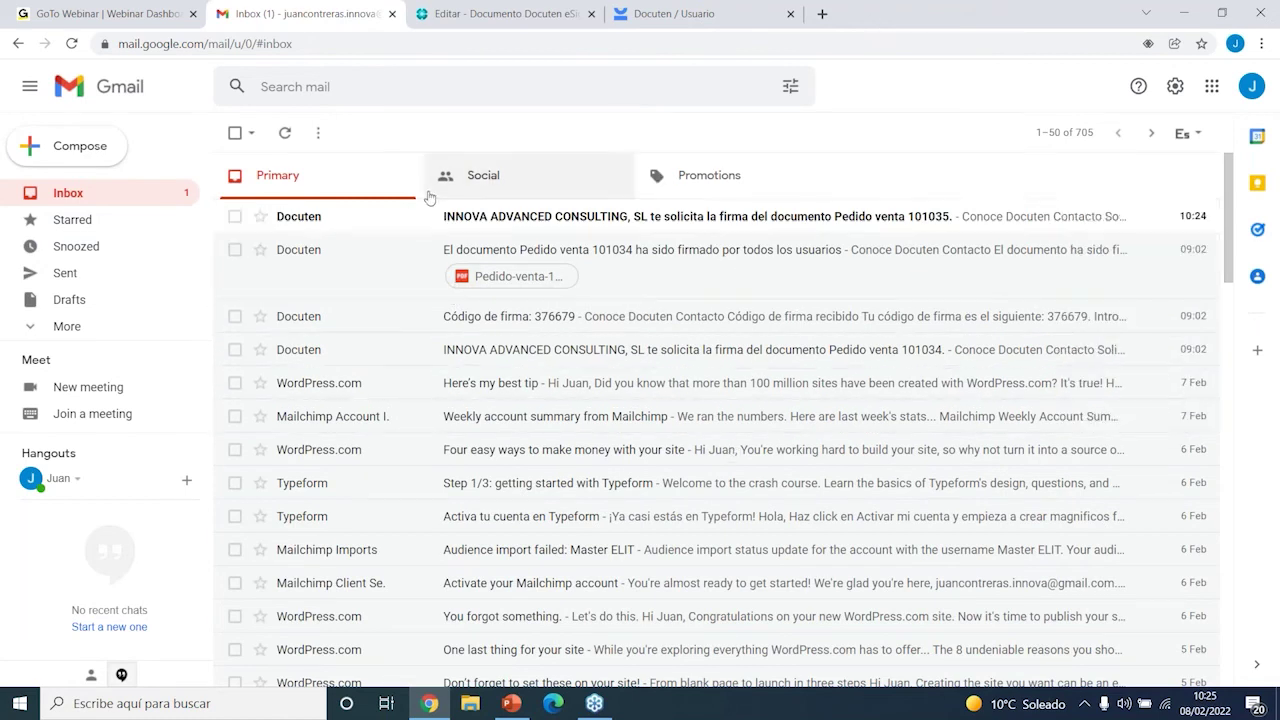
pyautogui.click(782, 220)
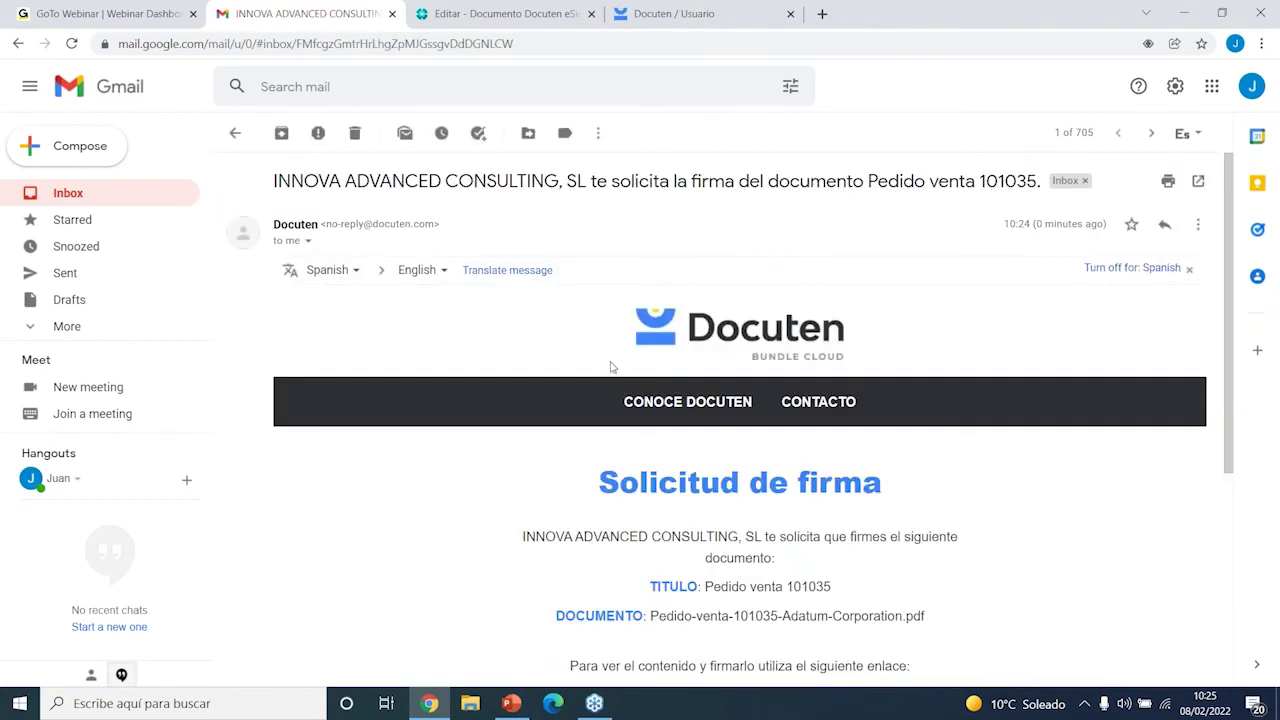
pyautogui.scroll(-3, 608, 366)
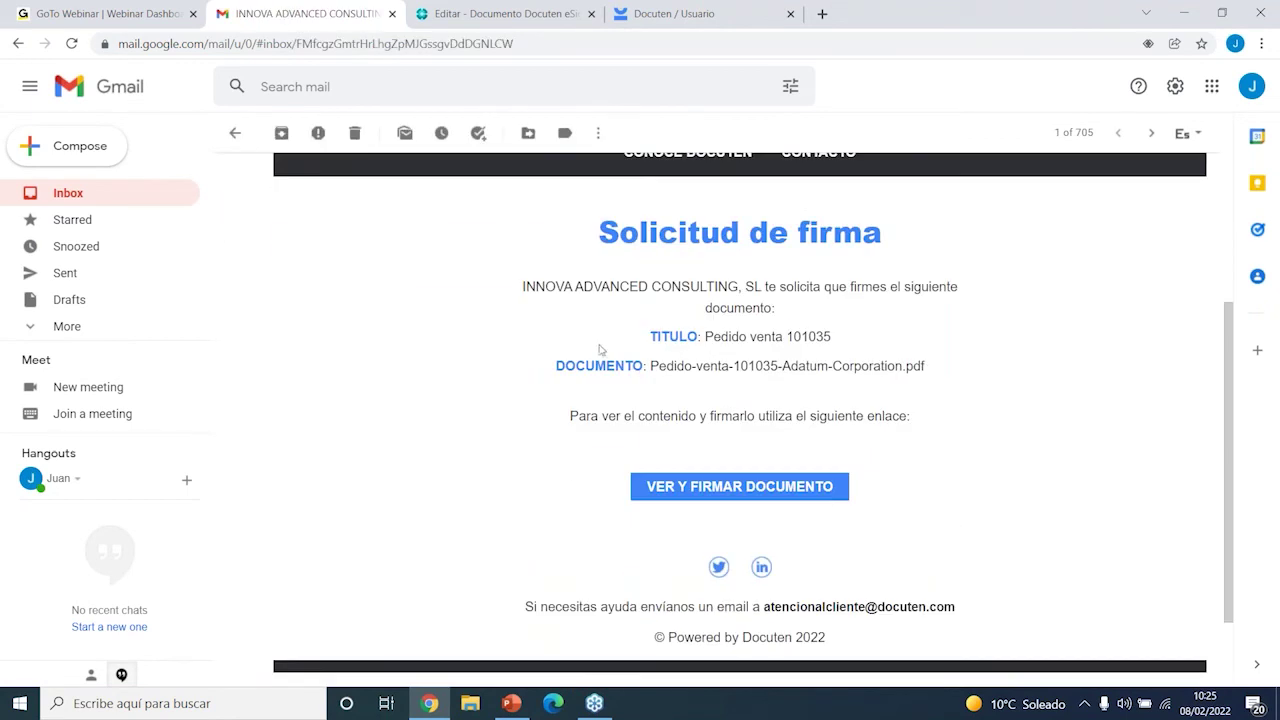
pyautogui.click(748, 494)
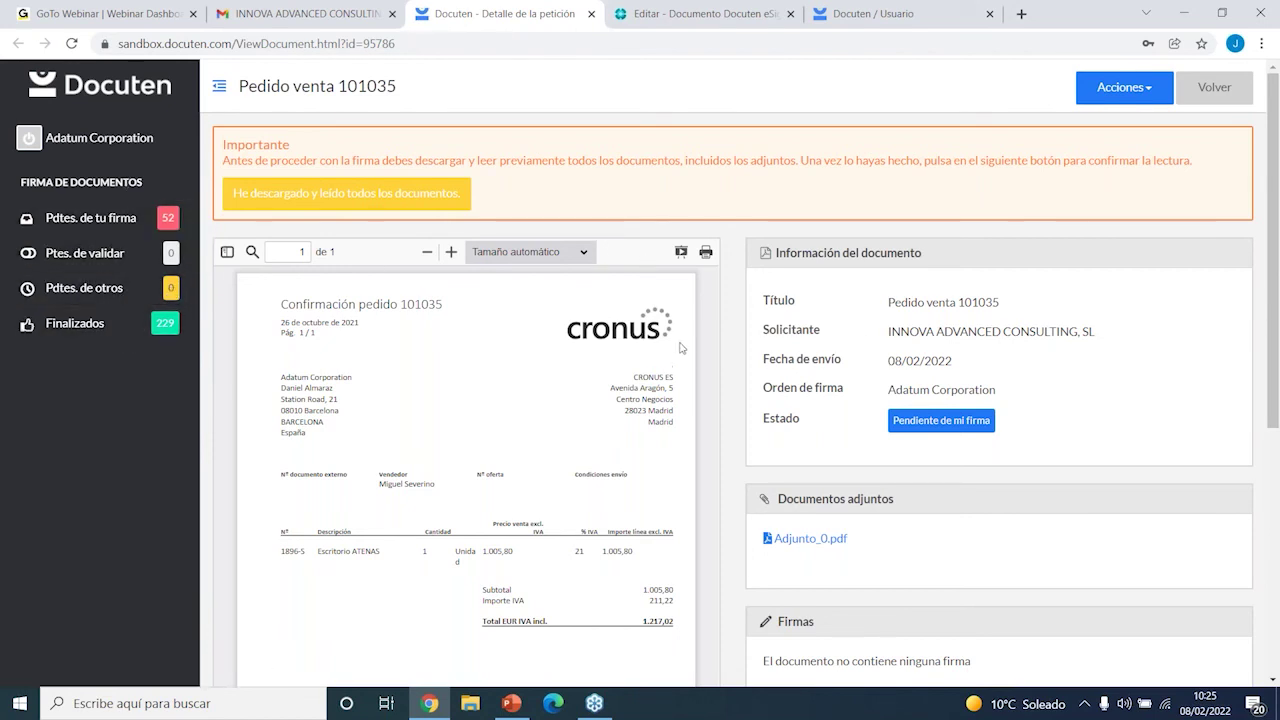
# Review the Pedido venta 101035 request, try to confirm that all documents were read, and download the attachment Adjunto_0.pdf
pyautogui.scroll(-1, 576, 478)
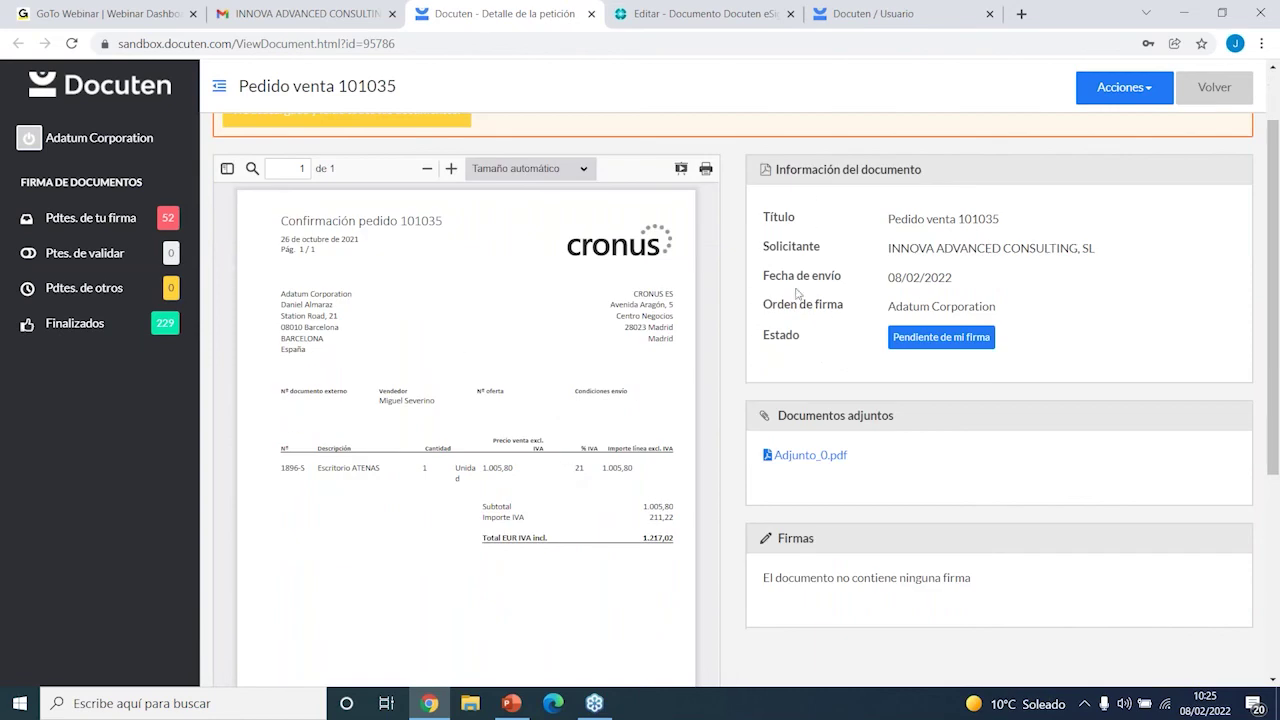
pyautogui.scroll(1, 797, 292)
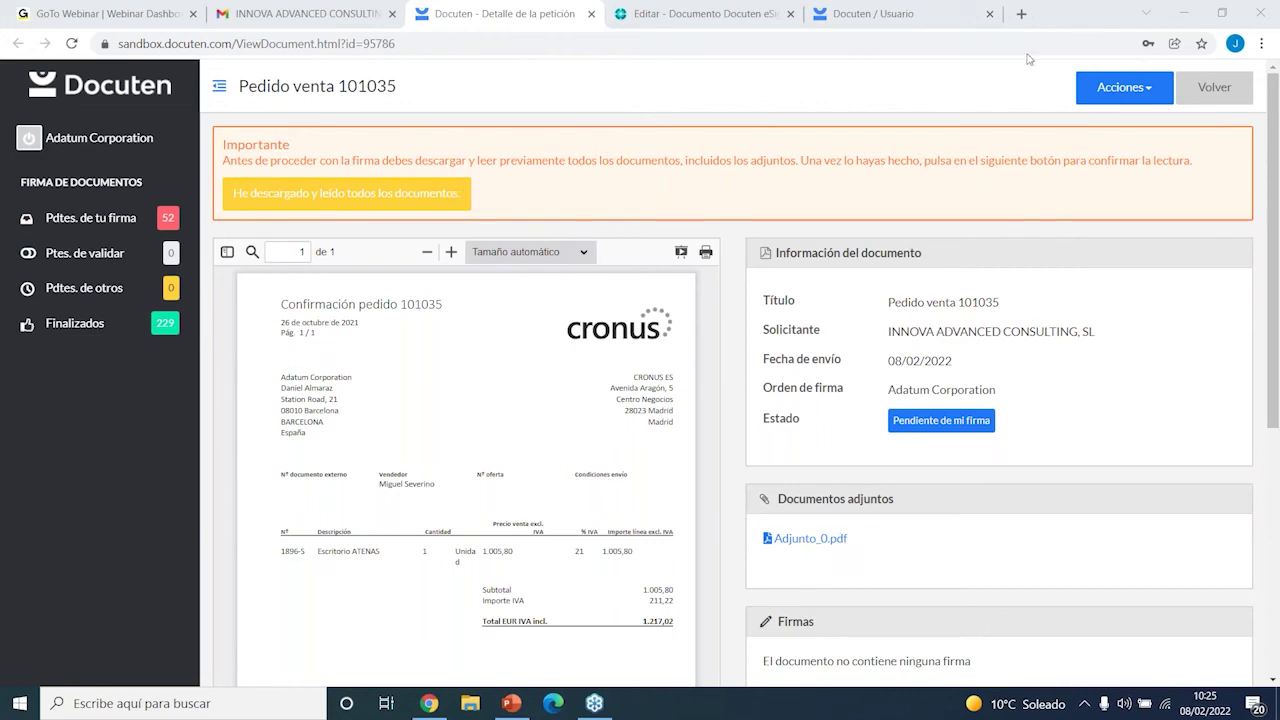
pyautogui.click(346, 193)
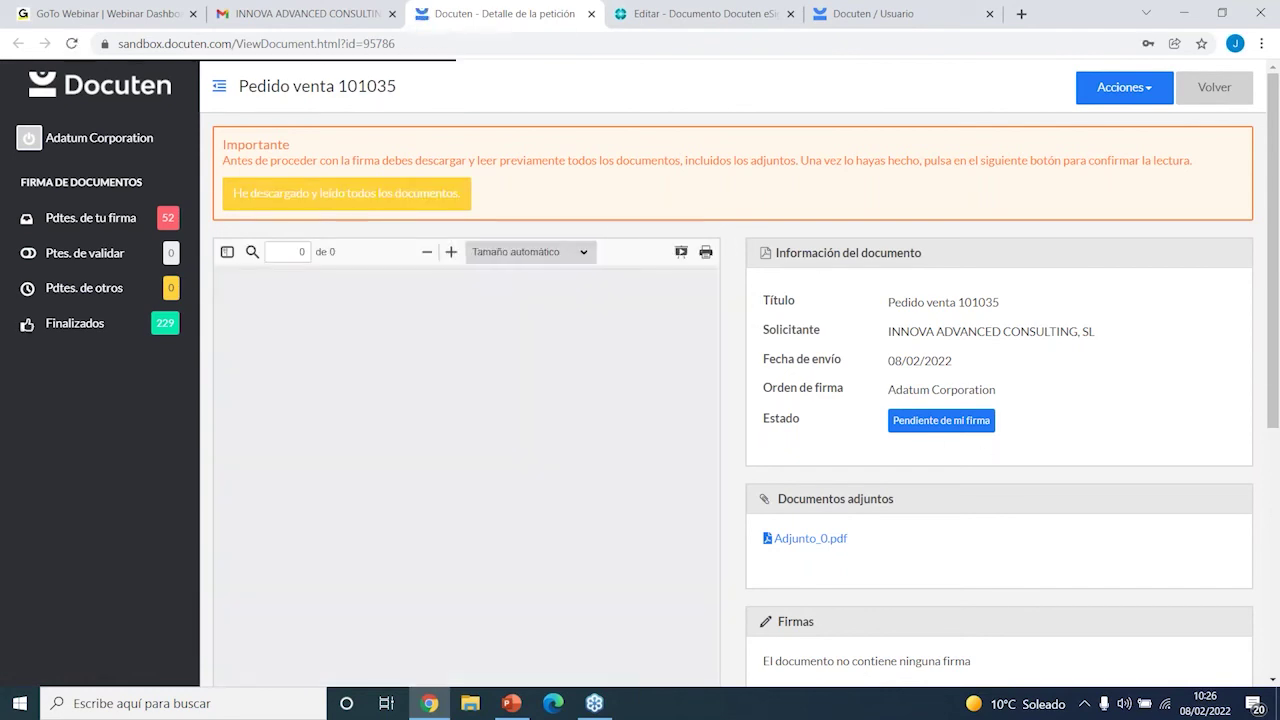
pyautogui.click(810, 538)
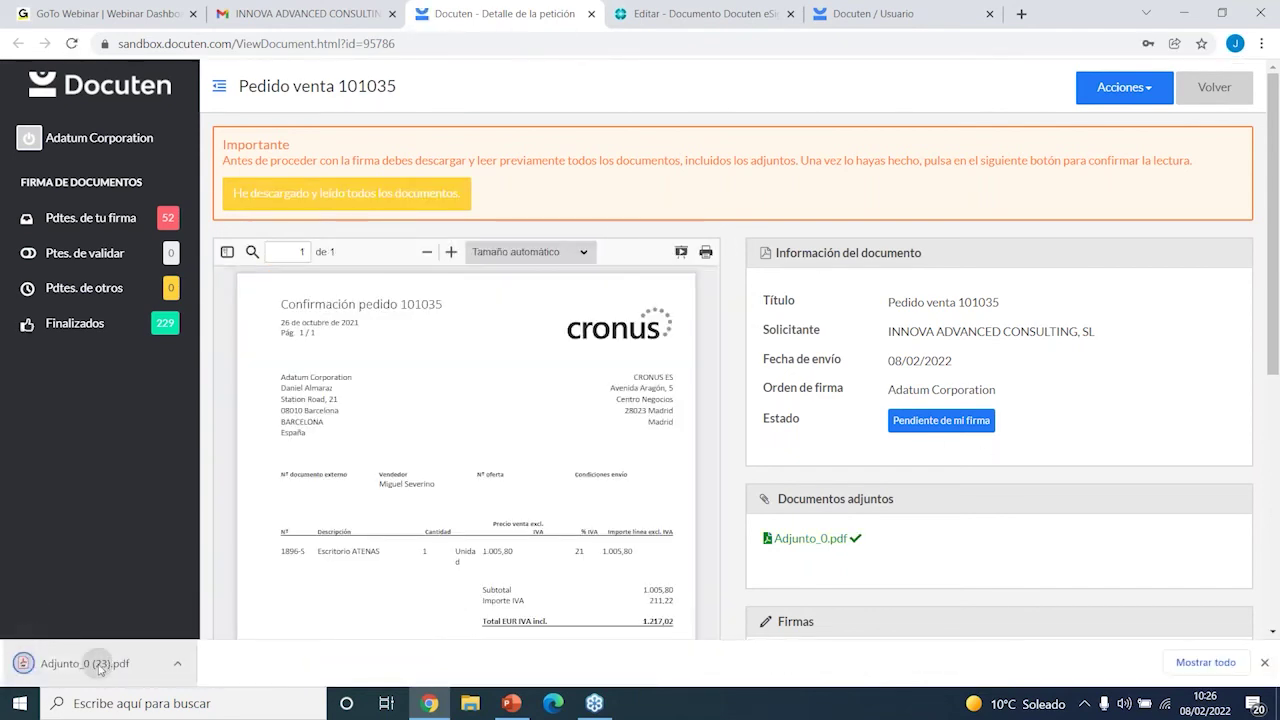
# Review the downloaded attachment PDF, close it, and confirm that all documents have been downloaded and read
pyautogui.scroll(-10, 600, 330)
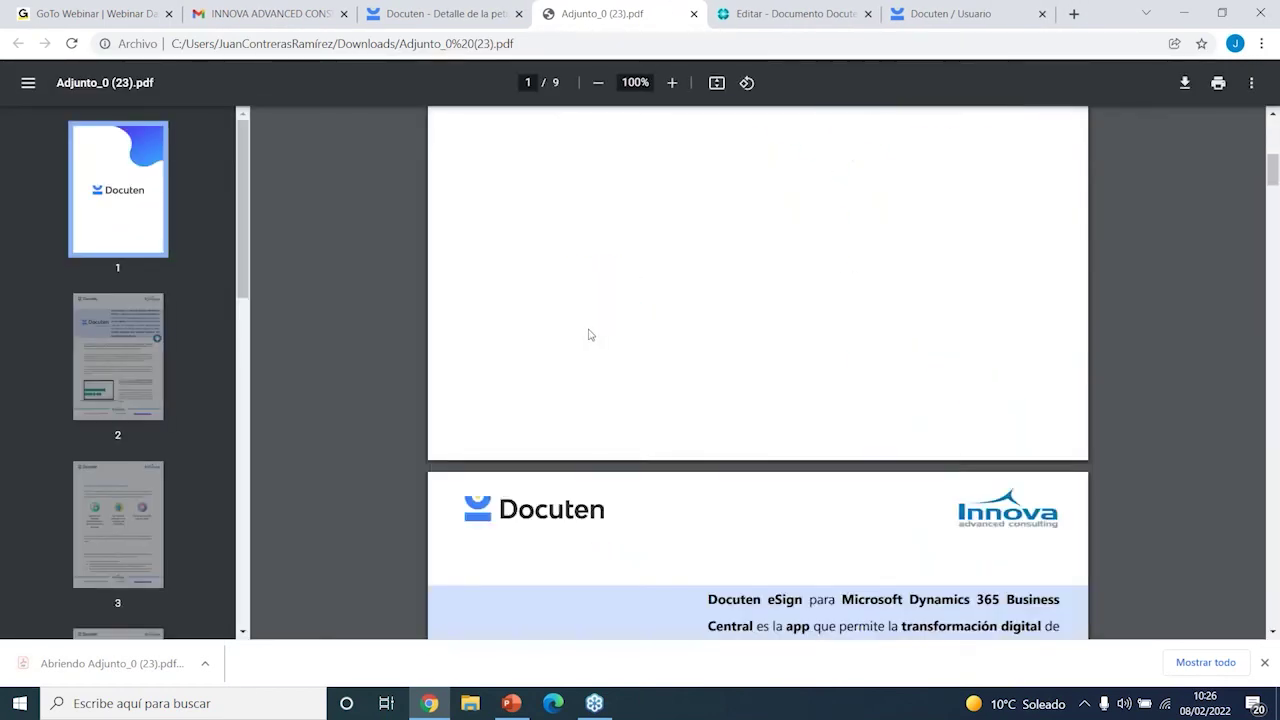
pyautogui.click(694, 14)
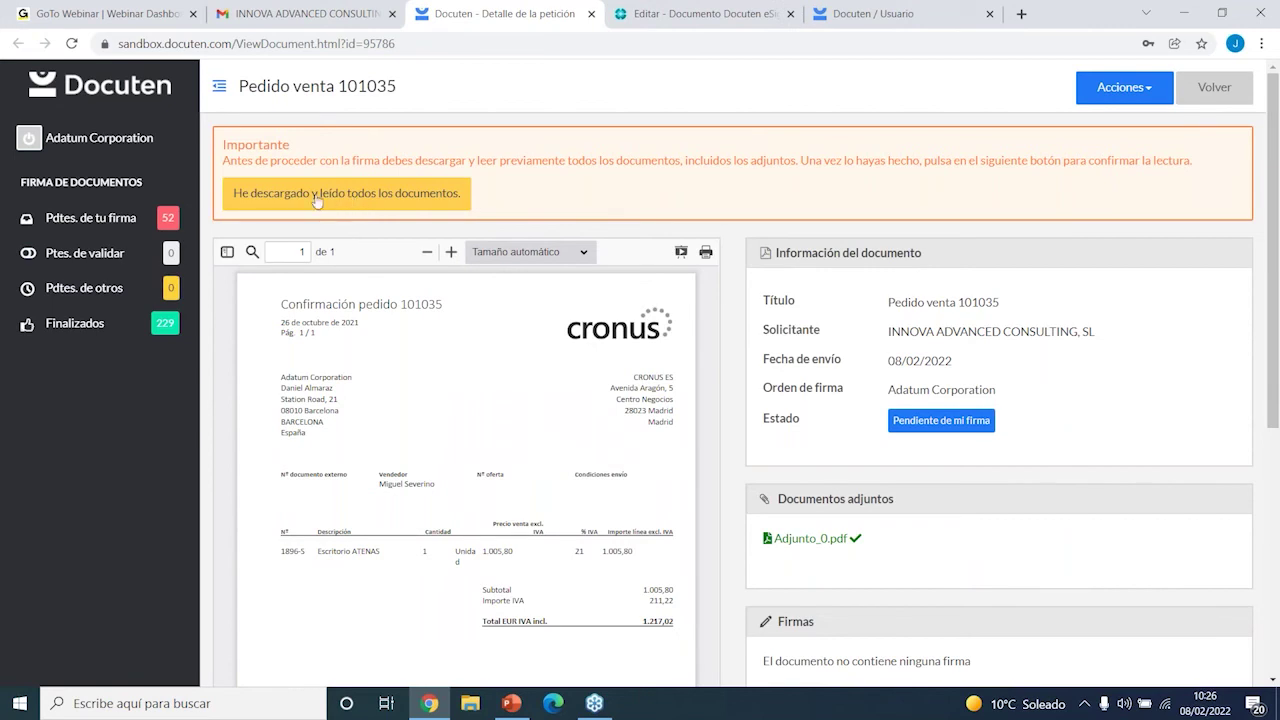
pyautogui.click(317, 201)
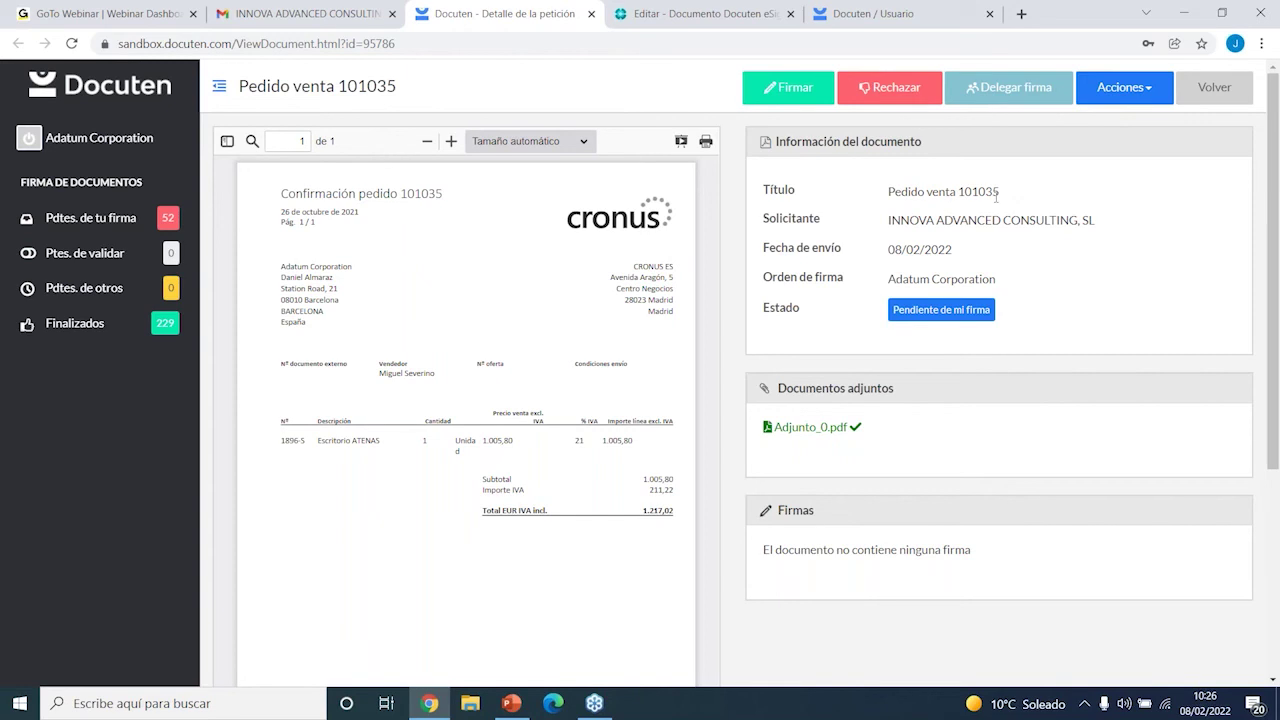
# Start signing the sales order document and copy the one-time signing code from Docuten's newest e-mail in Gmail
pyautogui.click(812, 87)
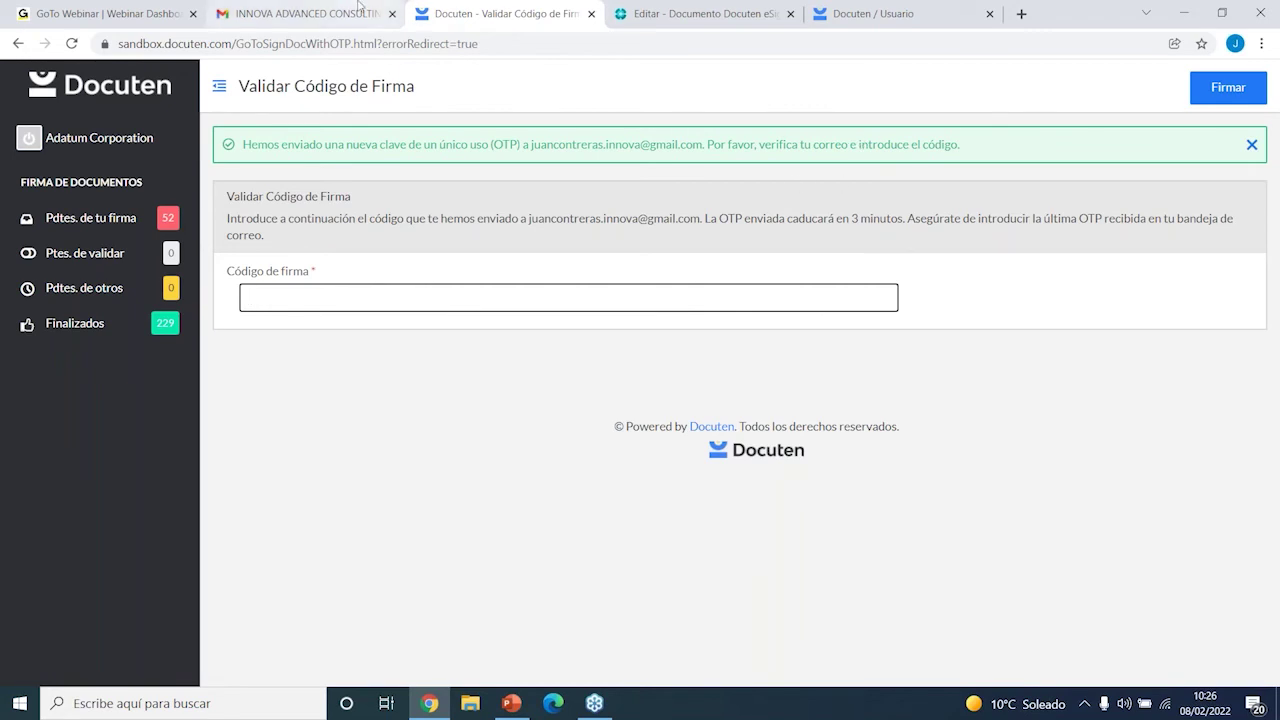
pyautogui.click(300, 14)
pyautogui.click(110, 205)
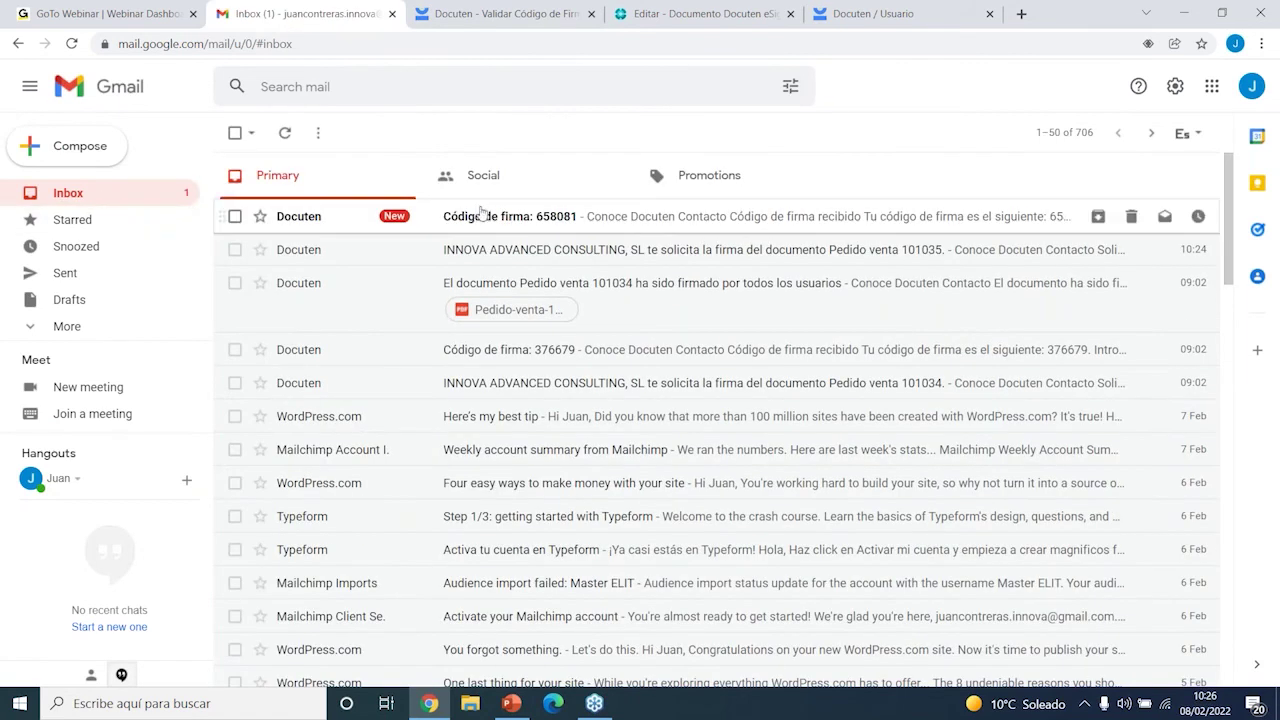
pyautogui.click(590, 219)
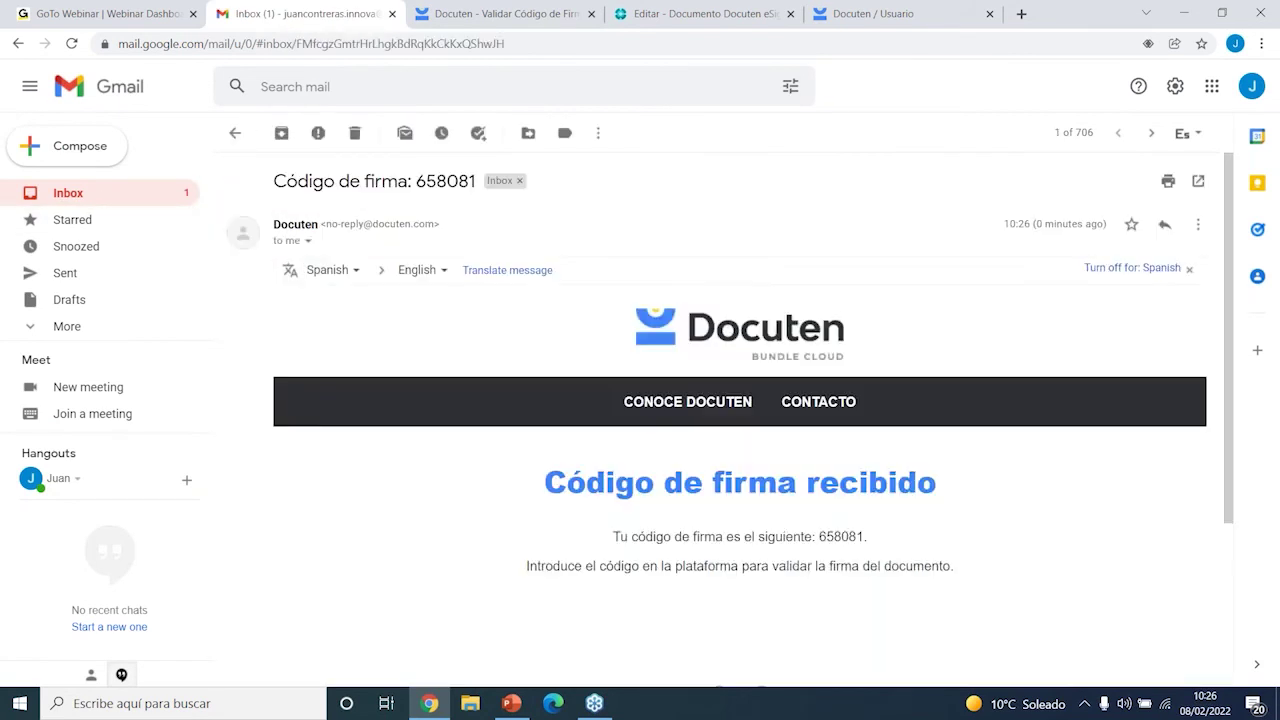
pyautogui.doubleClick(833, 537)
pyautogui.rightClick(833, 537)
pyautogui.click(860, 548)
pyautogui.rightClick(833, 537)
pyautogui.click(858, 548)
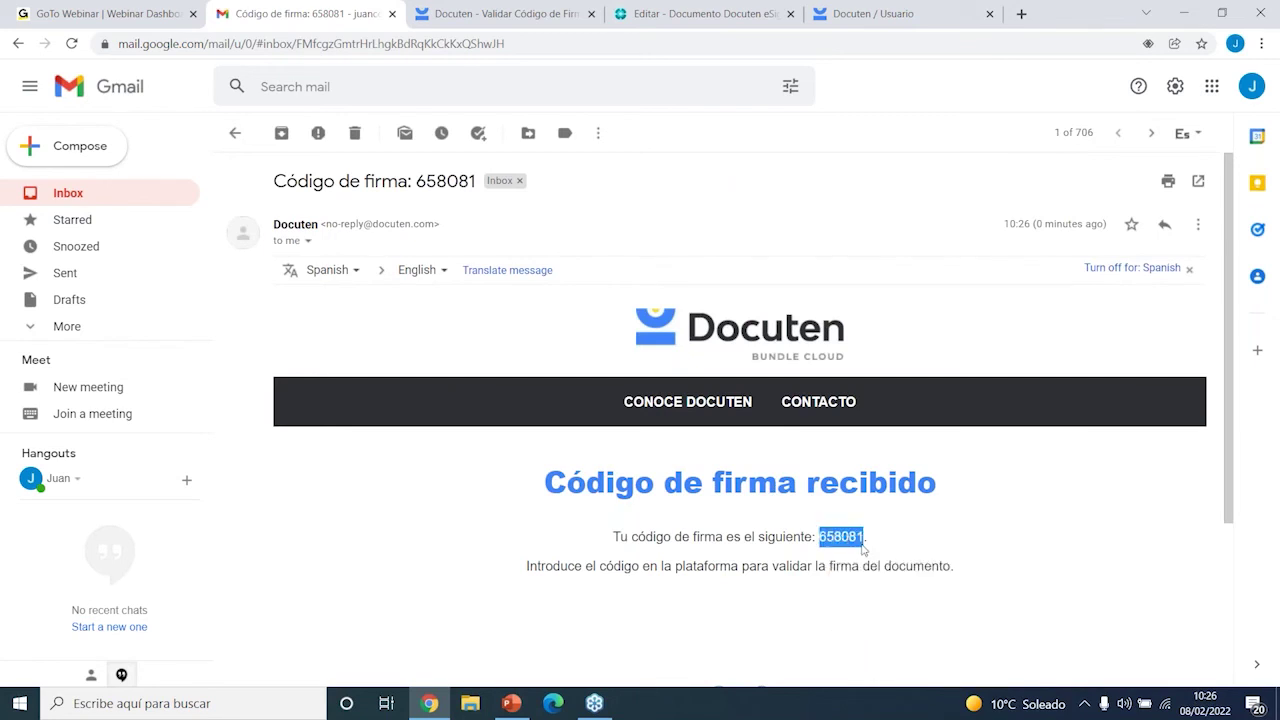
# Return to Docuten's signing code validation page, paste the one-time code into Código de firma, and sign the document
pyautogui.click(506, 8)
pyautogui.rightClick(279, 296)
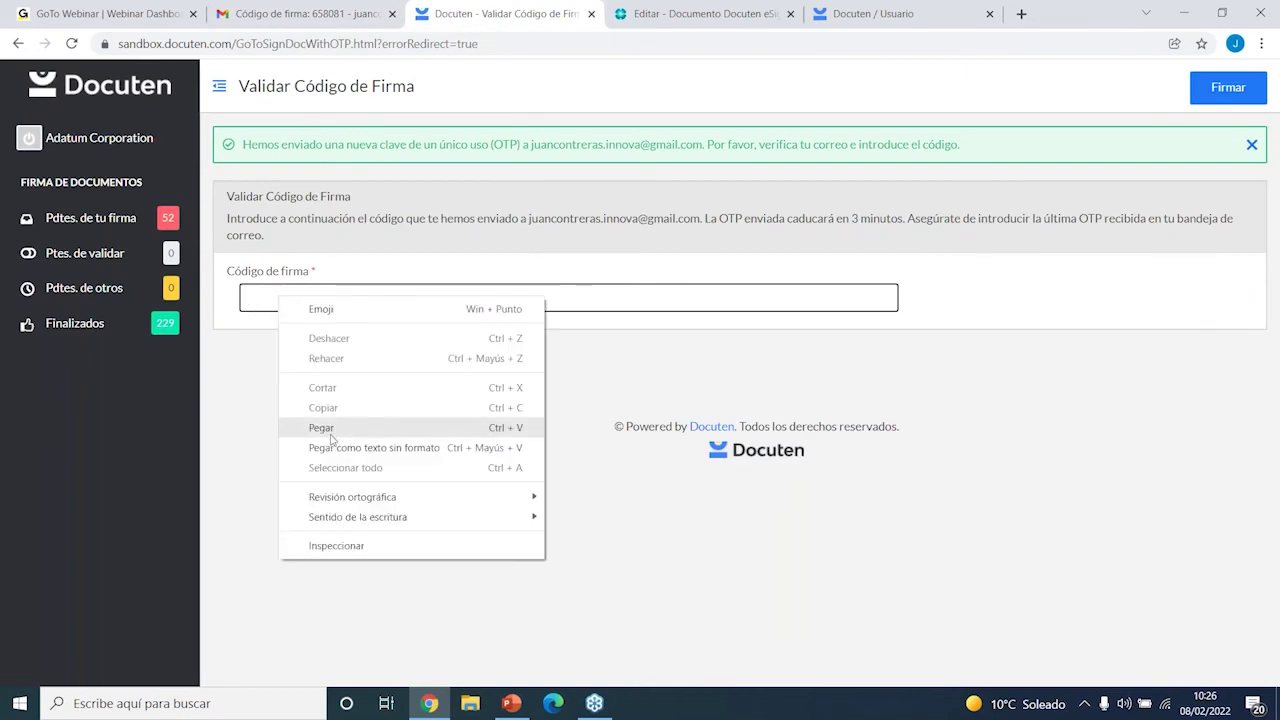
pyautogui.click(338, 434)
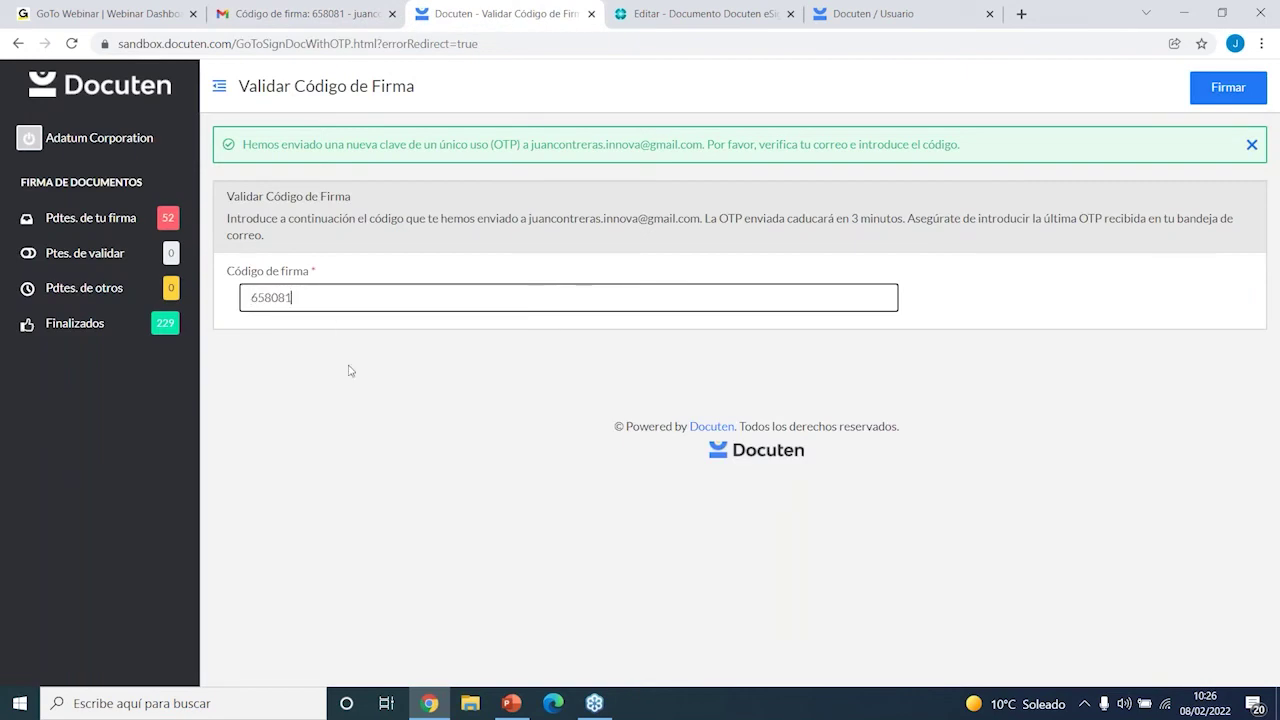
pyautogui.click(1222, 92)
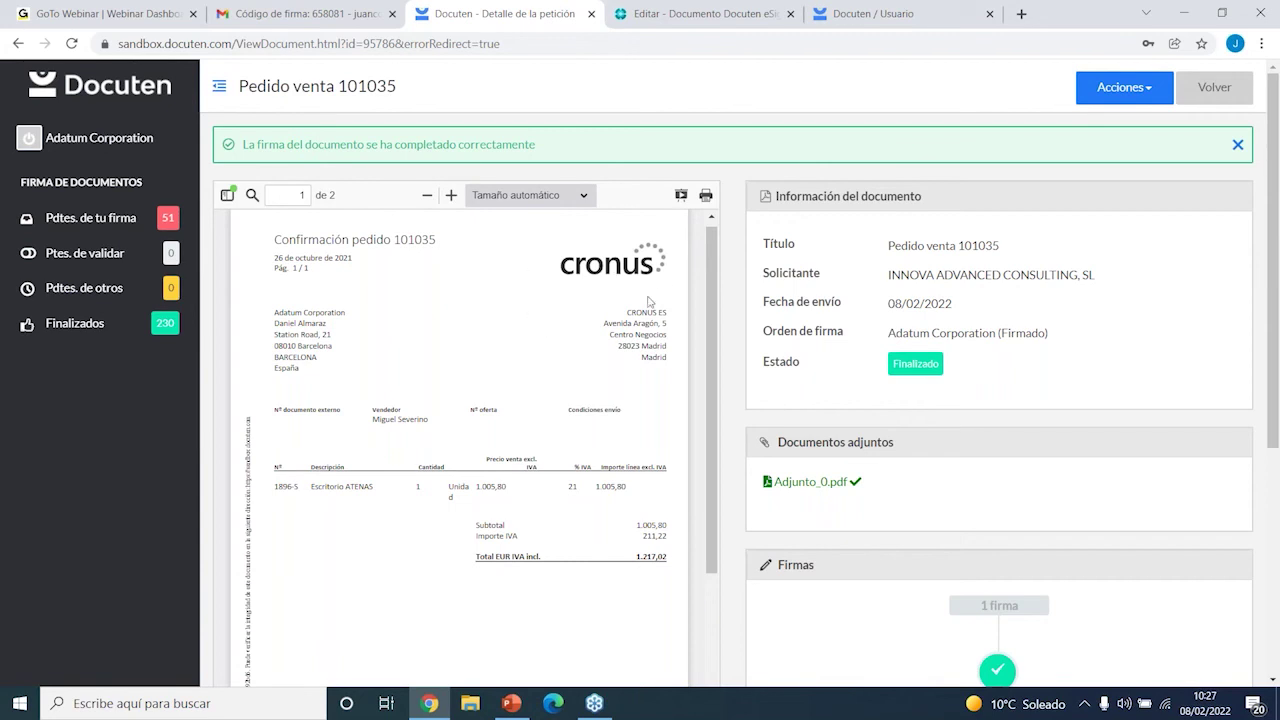
# Look through the signed sales order, download its signed PDF, and review the signature page in the downloaded file
pyautogui.scroll(-6, 655, 300)
pyautogui.scroll(4, 688, 298)
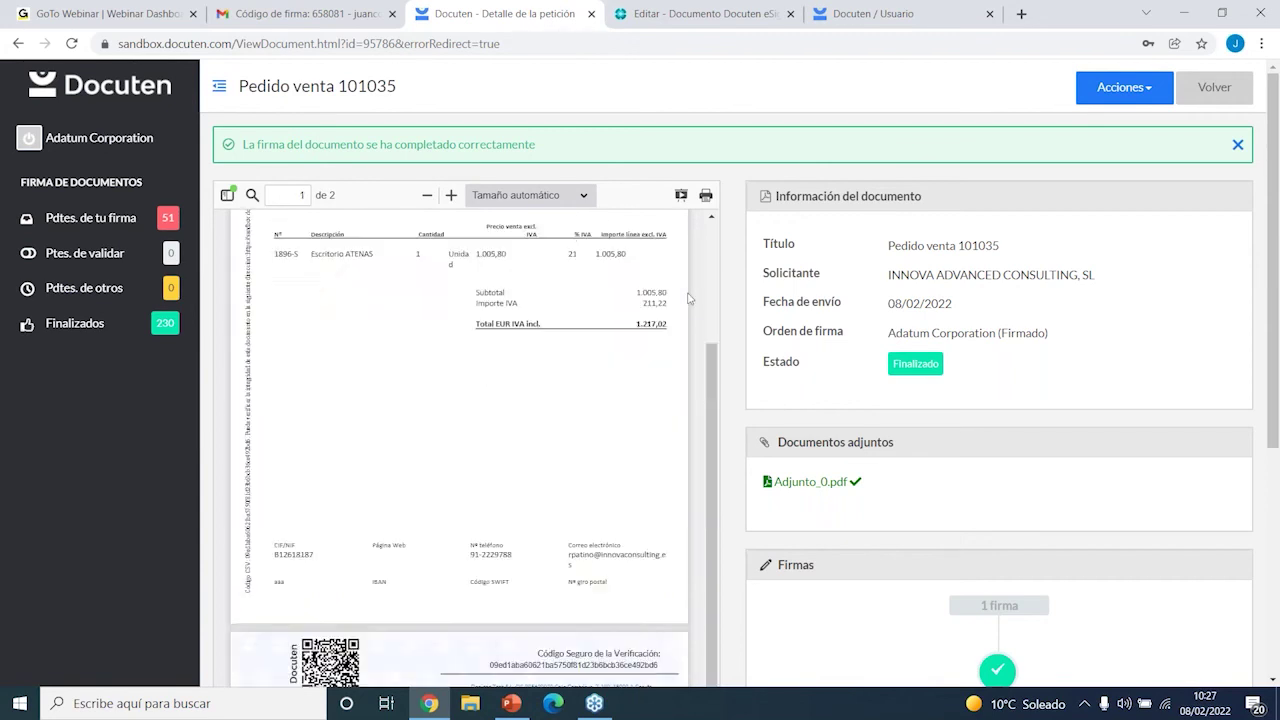
pyautogui.scroll(3, 688, 298)
pyautogui.click(1125, 88)
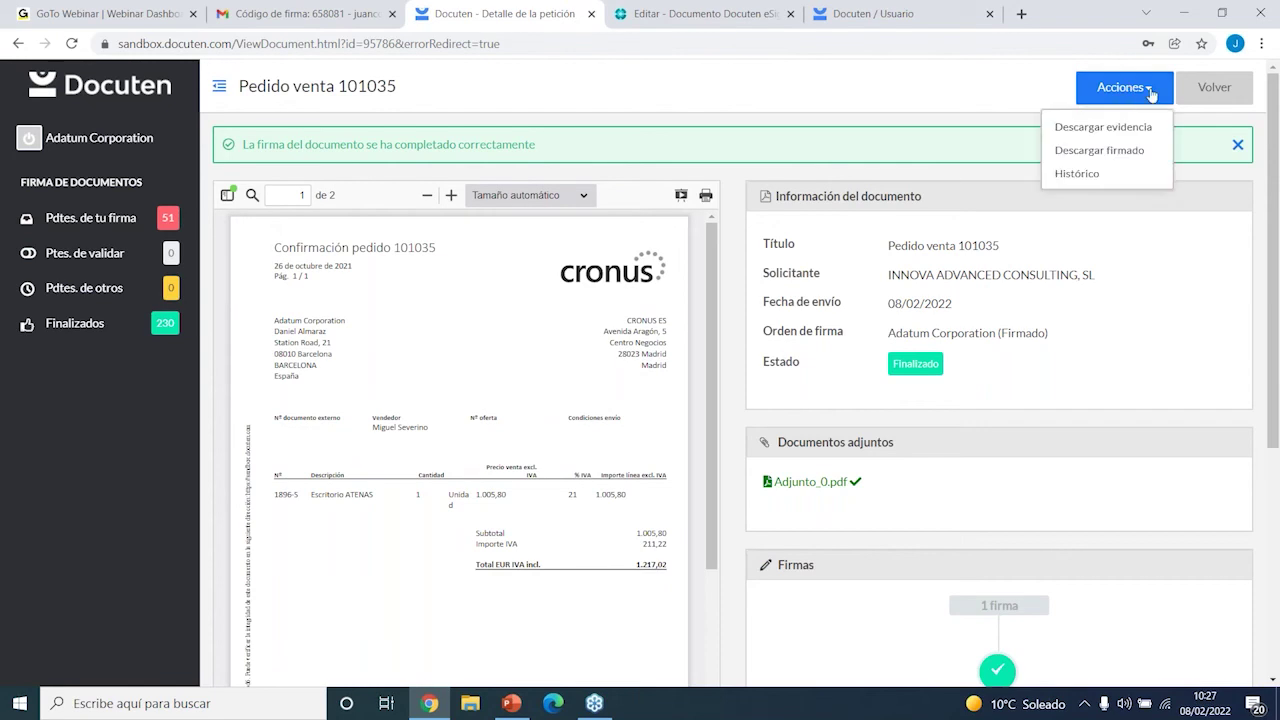
pyautogui.click(1113, 152)
pyautogui.click(60, 663)
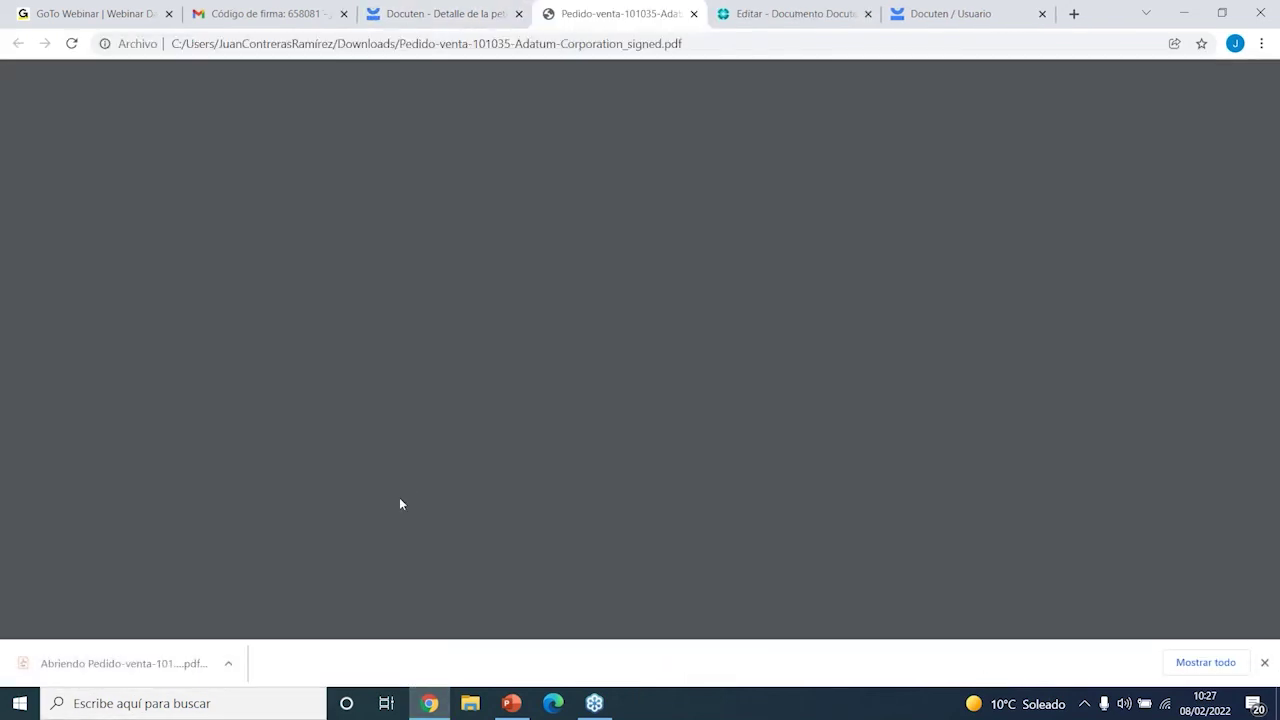
pyautogui.scroll(-10, 493, 306)
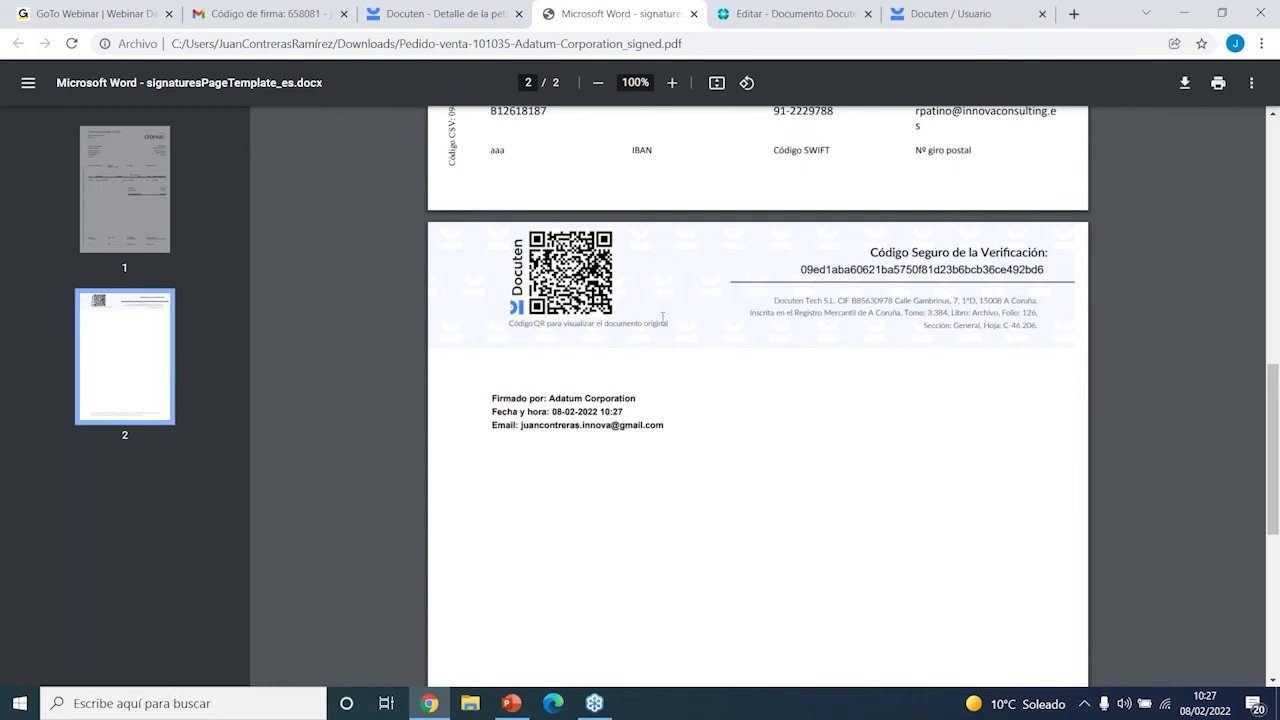
pyautogui.scroll(-1, 662, 318)
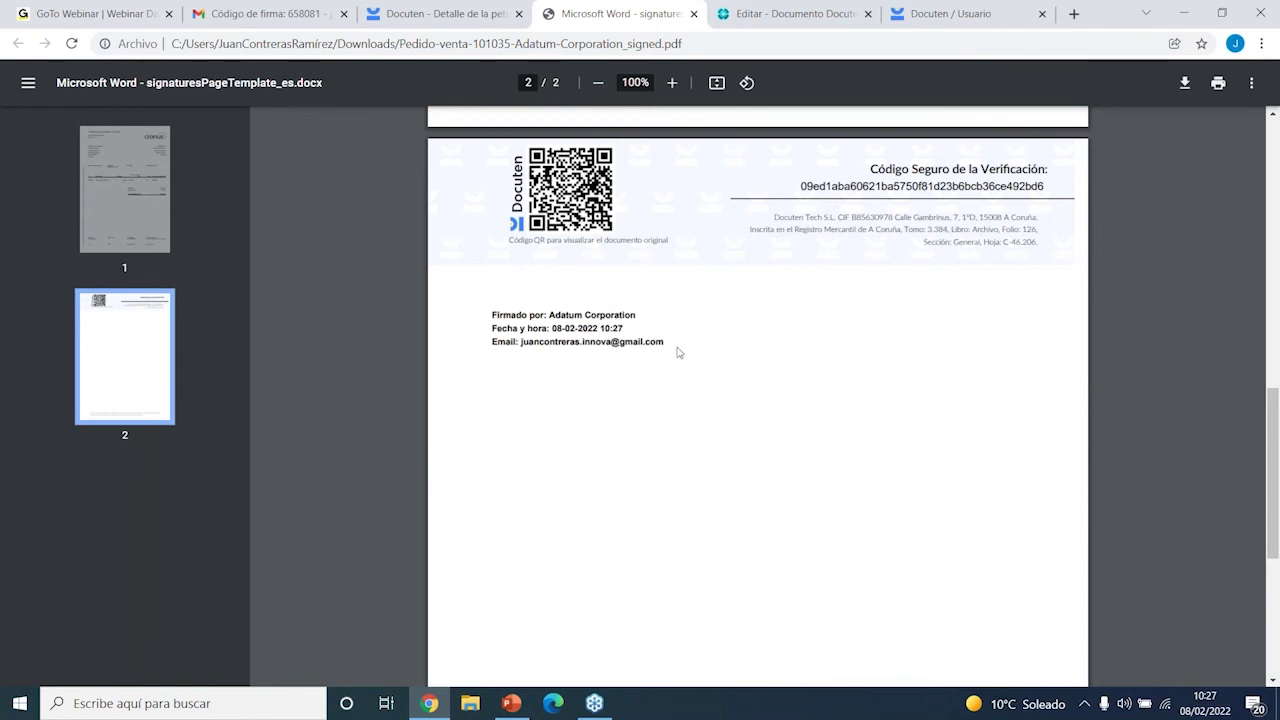
# Download the evidence document for the signed request, review its certification details and process events, and close both downloaded PDFs
pyautogui.click(495, 10)
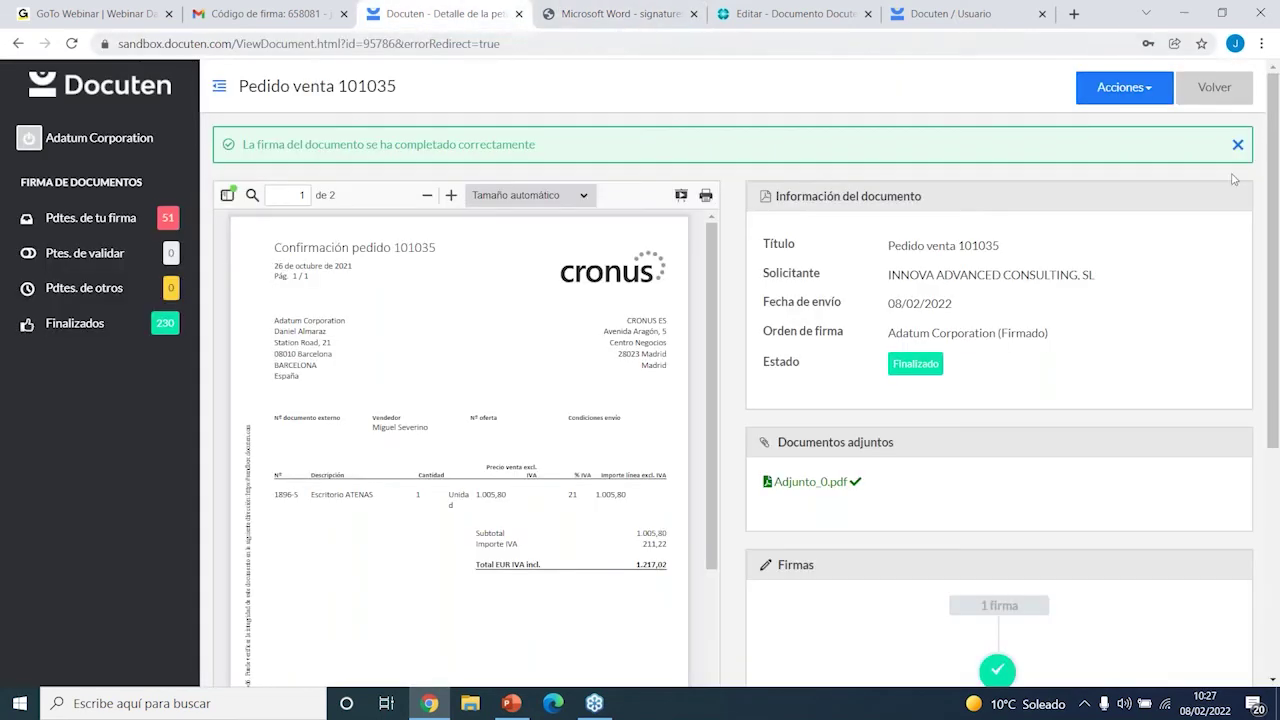
pyautogui.click(1140, 89)
pyautogui.click(1120, 126)
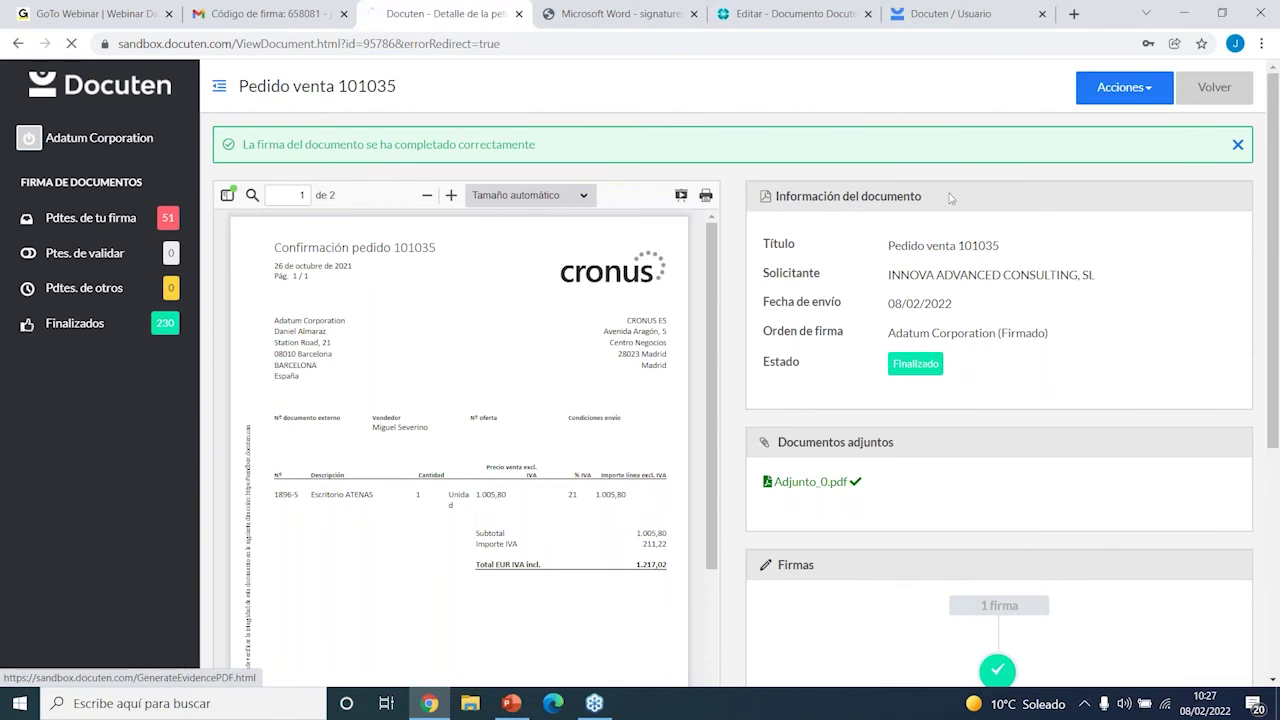
pyautogui.click(110, 663)
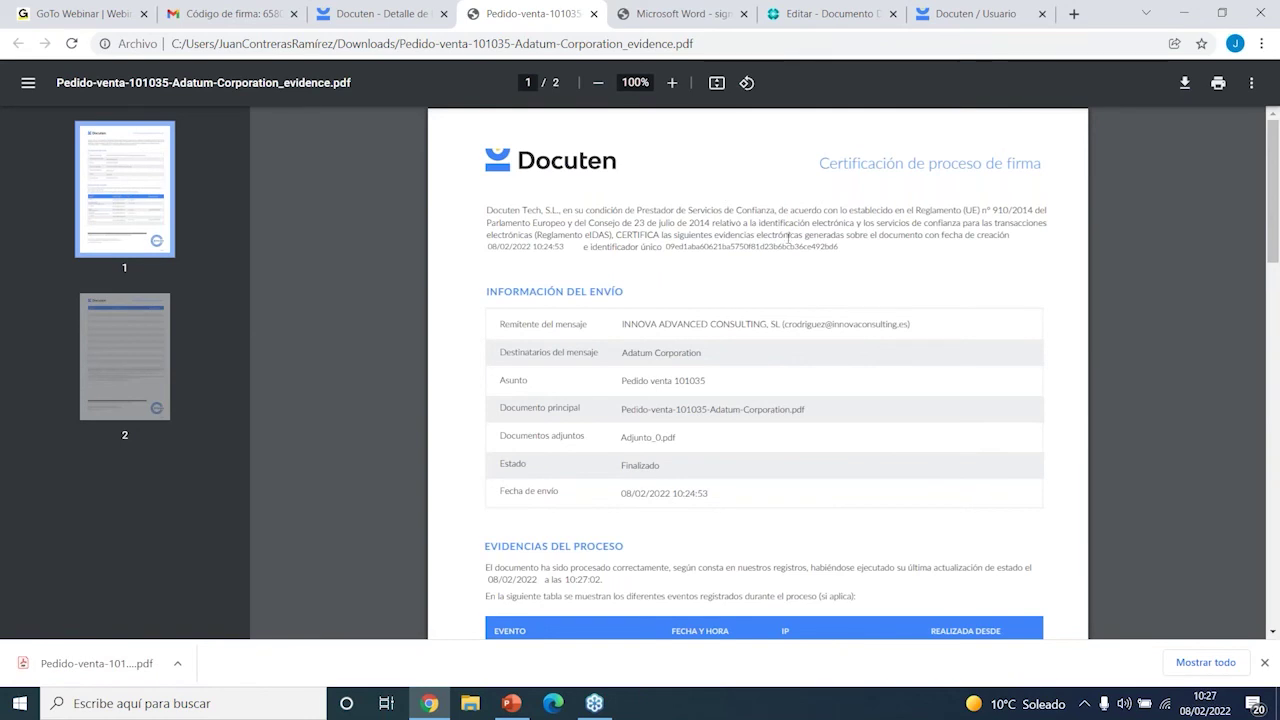
pyautogui.scroll(-1, 806, 257)
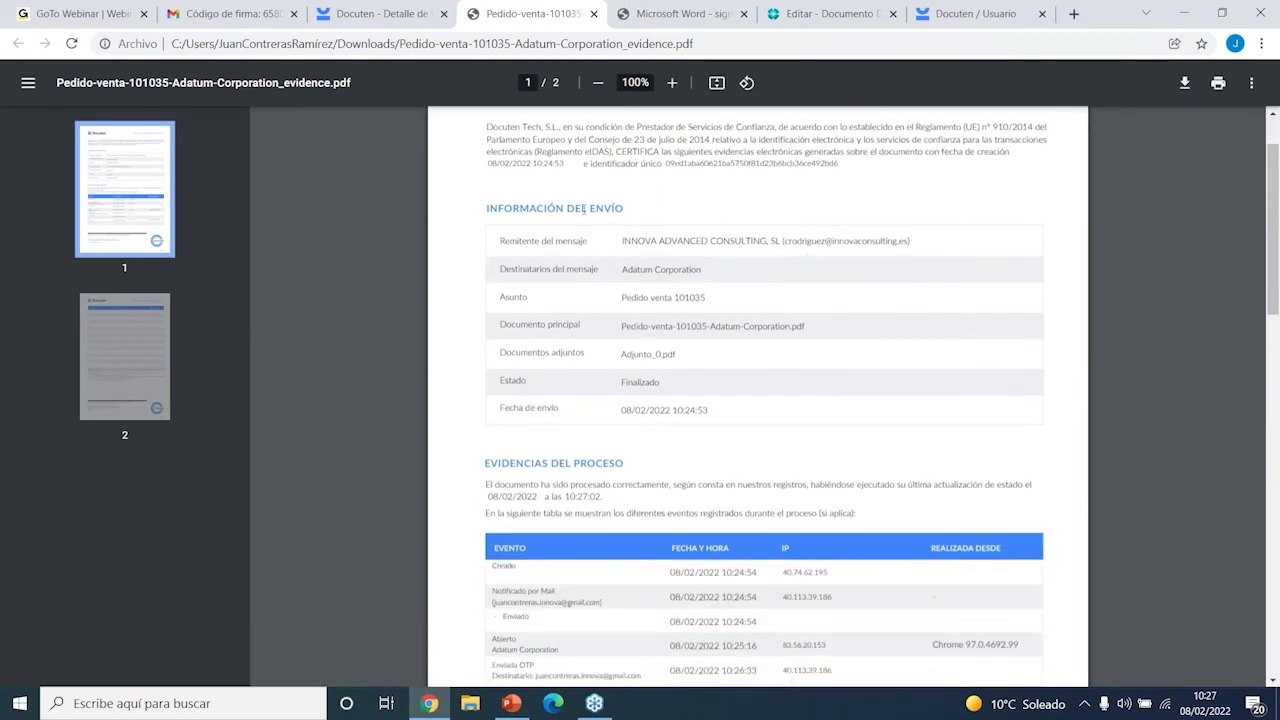
pyautogui.scroll(-3, 630, 260)
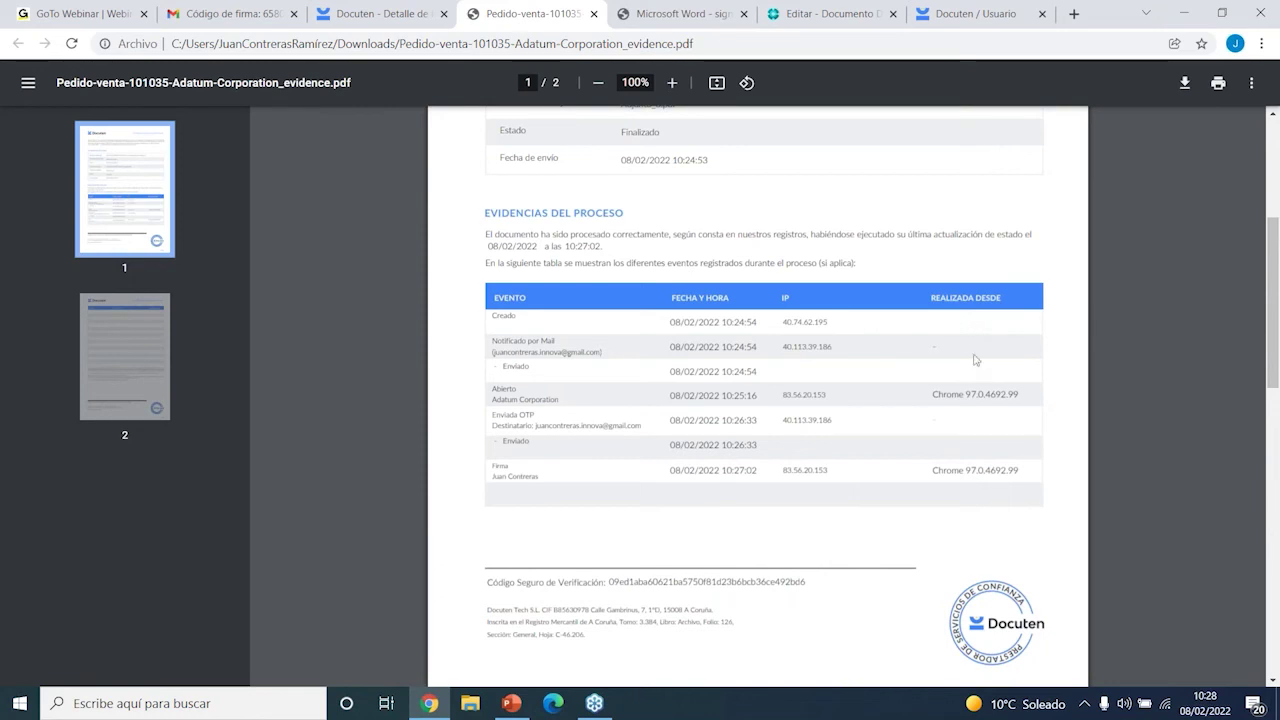
pyautogui.click(594, 15)
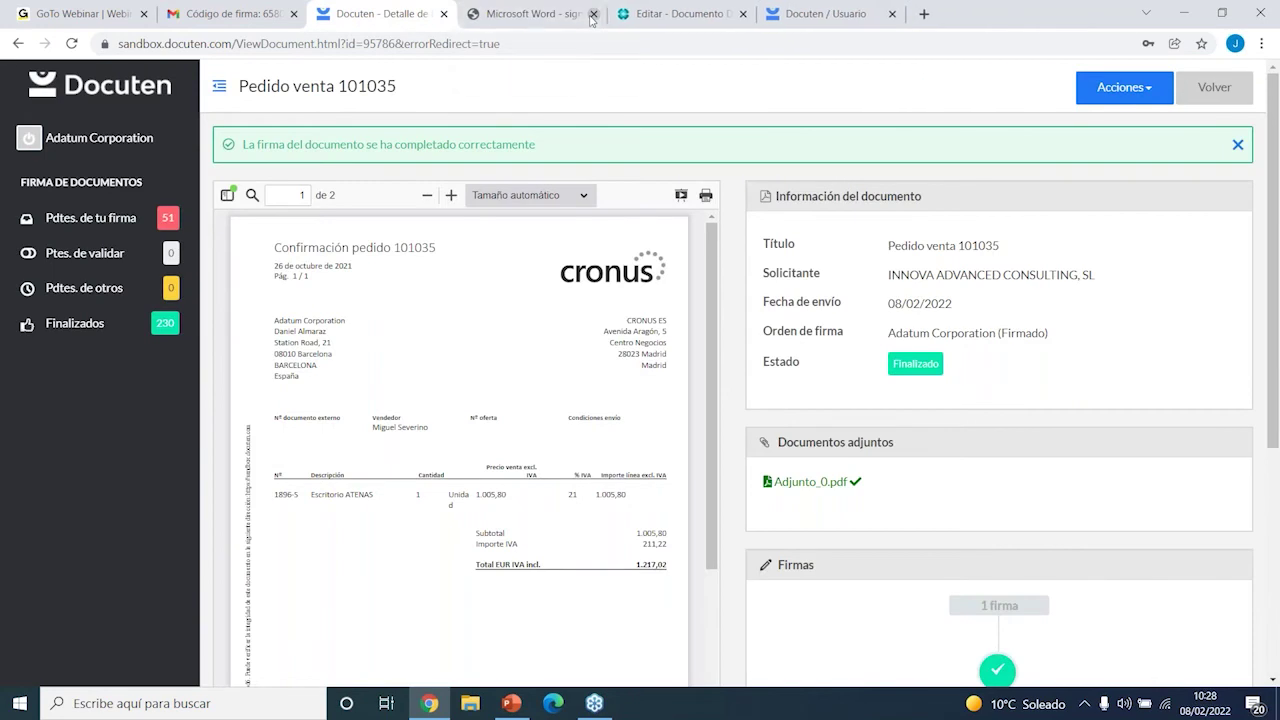
pyautogui.click(593, 14)
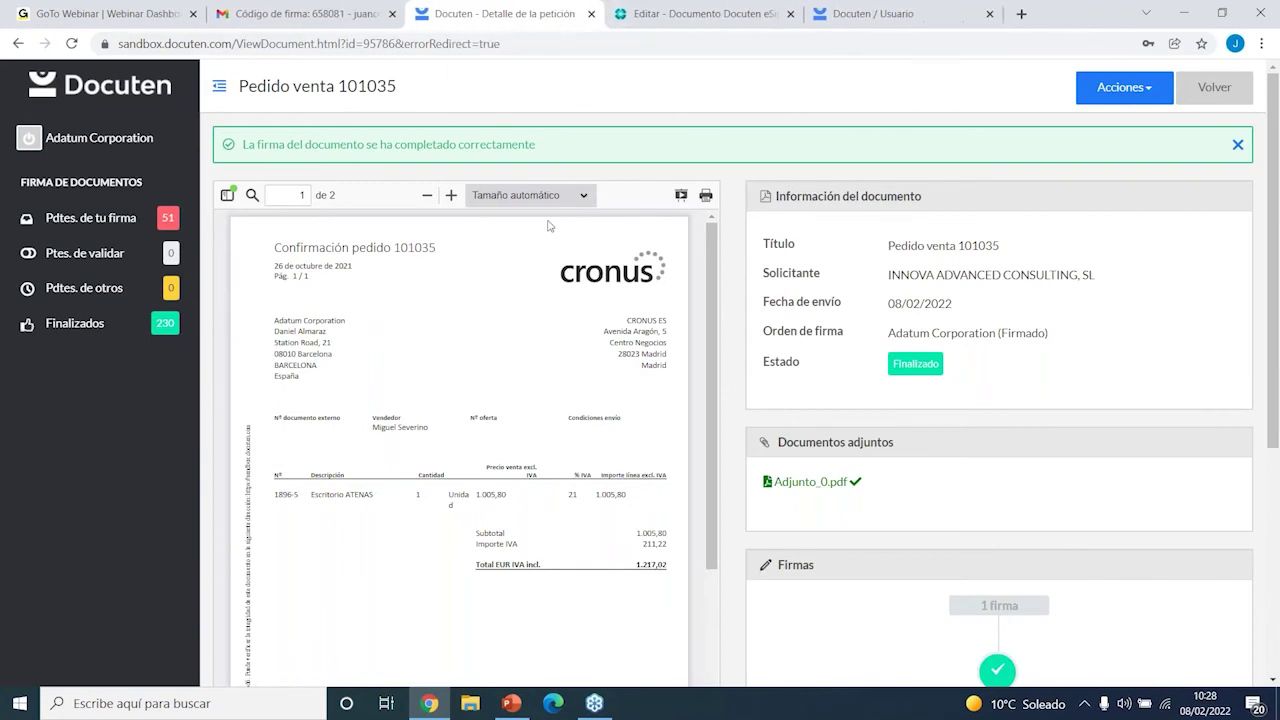
# Open Docuten's completion e-mail for the sales order in Gmail, preview its attached signed PDF, and return to the inbox
pyautogui.click(376, 13)
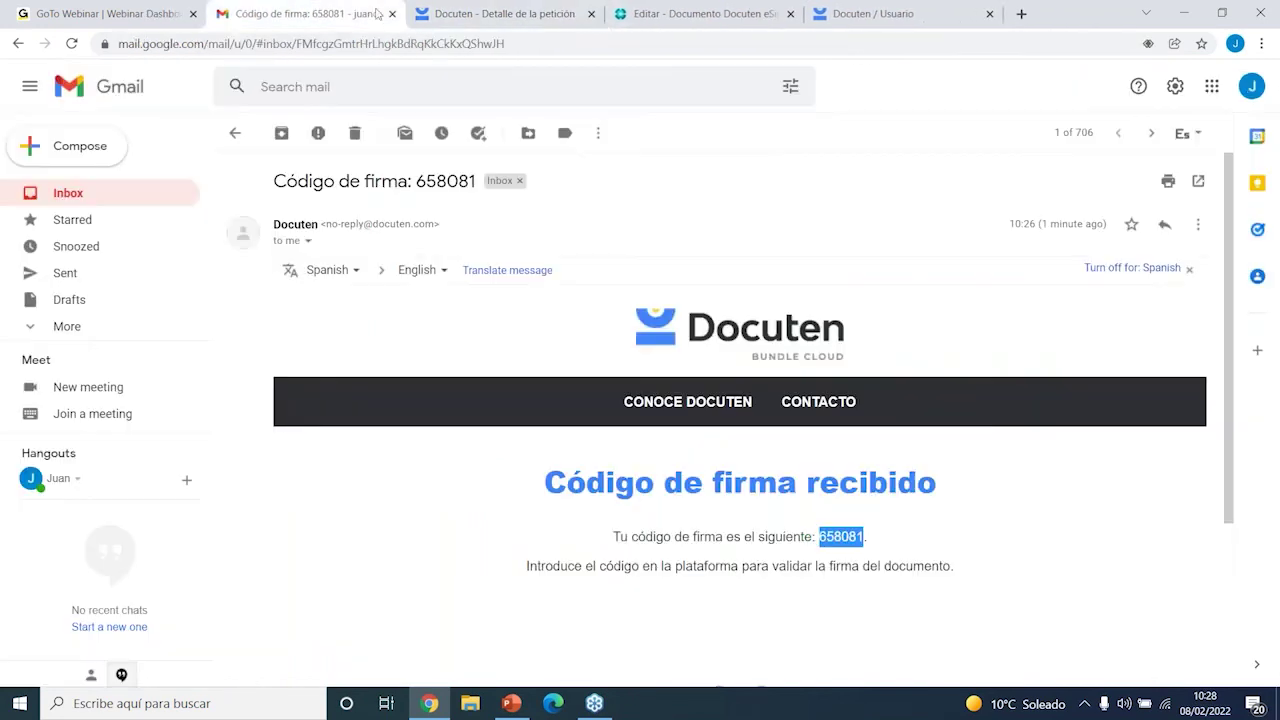
pyautogui.click(68, 192)
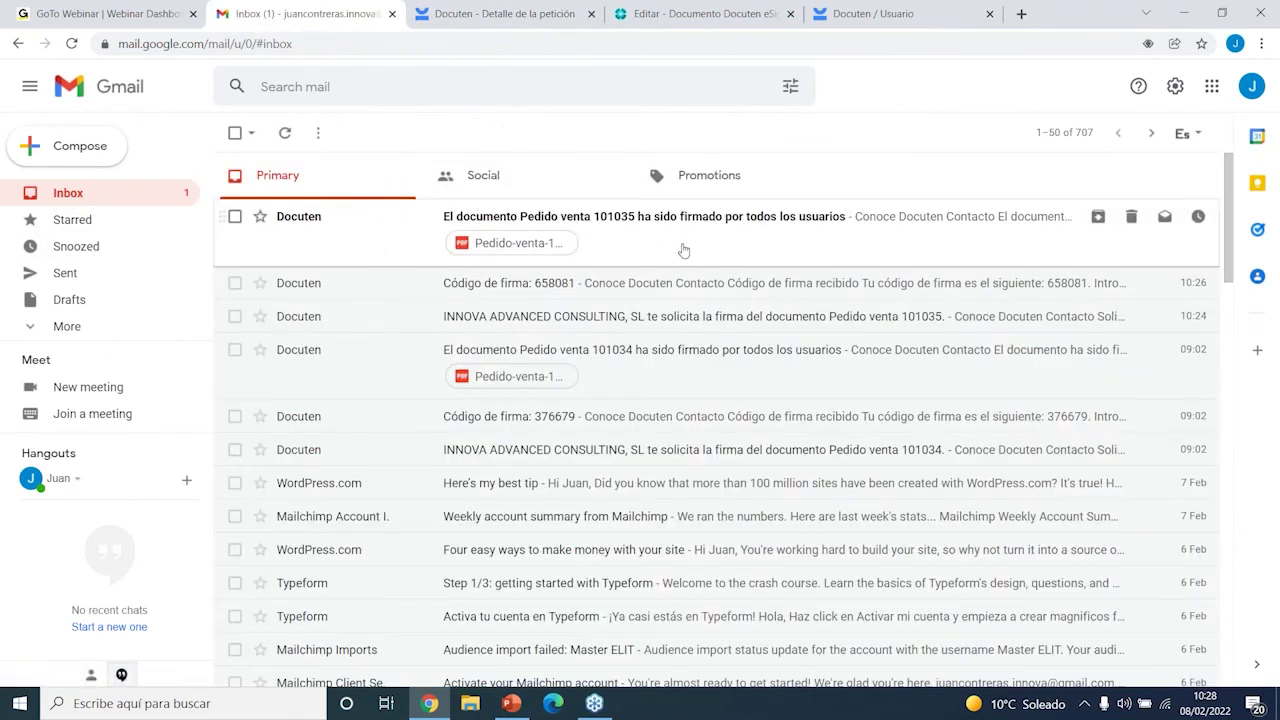
pyautogui.click(695, 248)
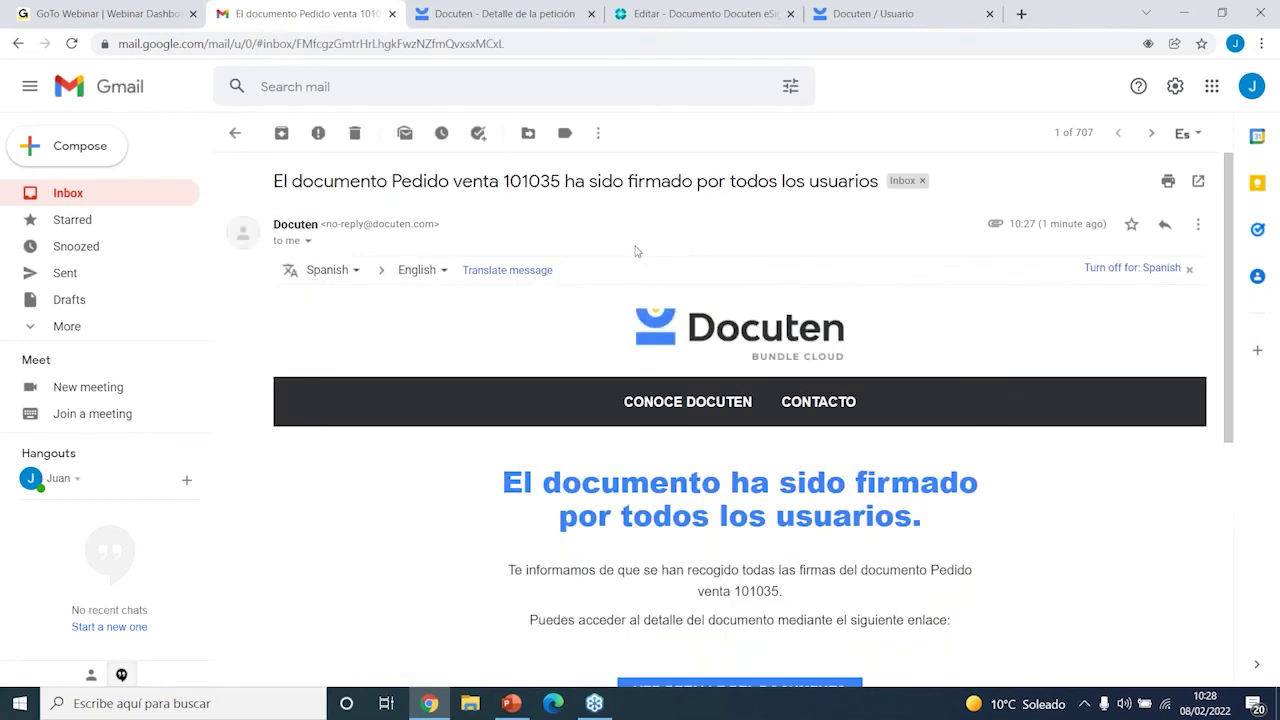
pyautogui.scroll(-5, 634, 251)
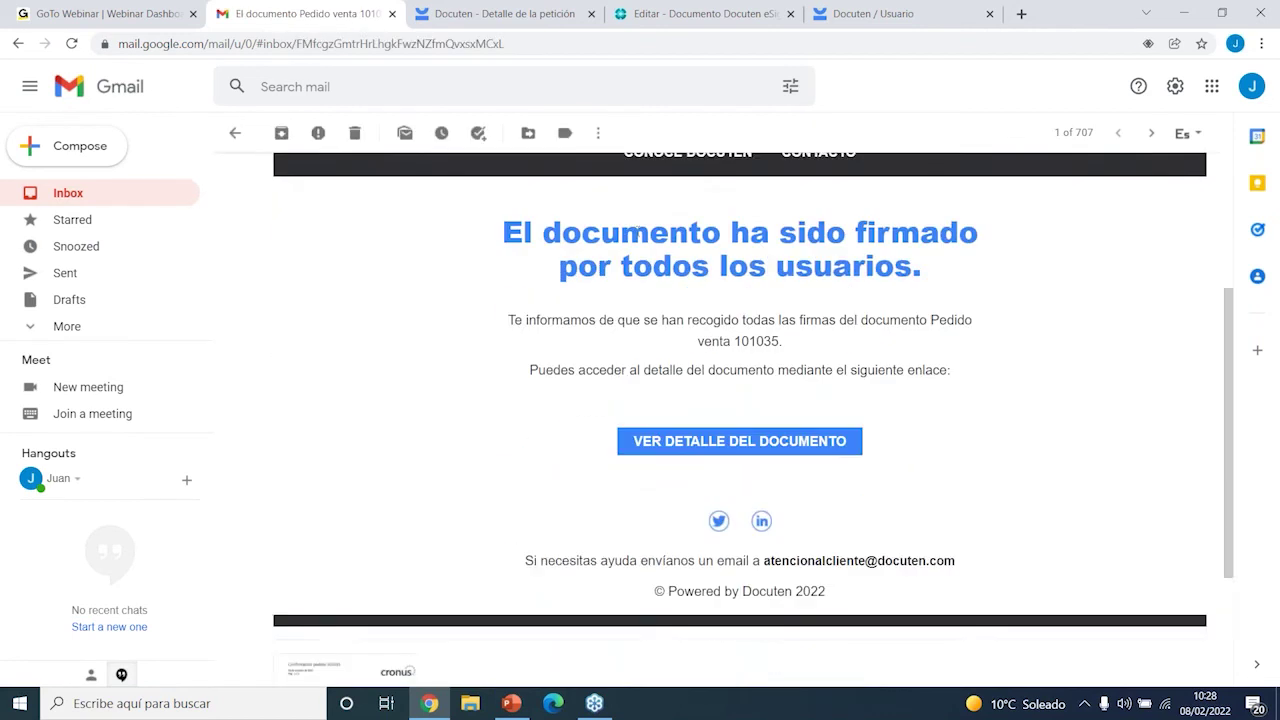
pyautogui.click(394, 532)
pyautogui.scroll(-5, 603, 494)
pyautogui.scroll(-5, 720, 88)
pyautogui.scroll(15, 956, 252)
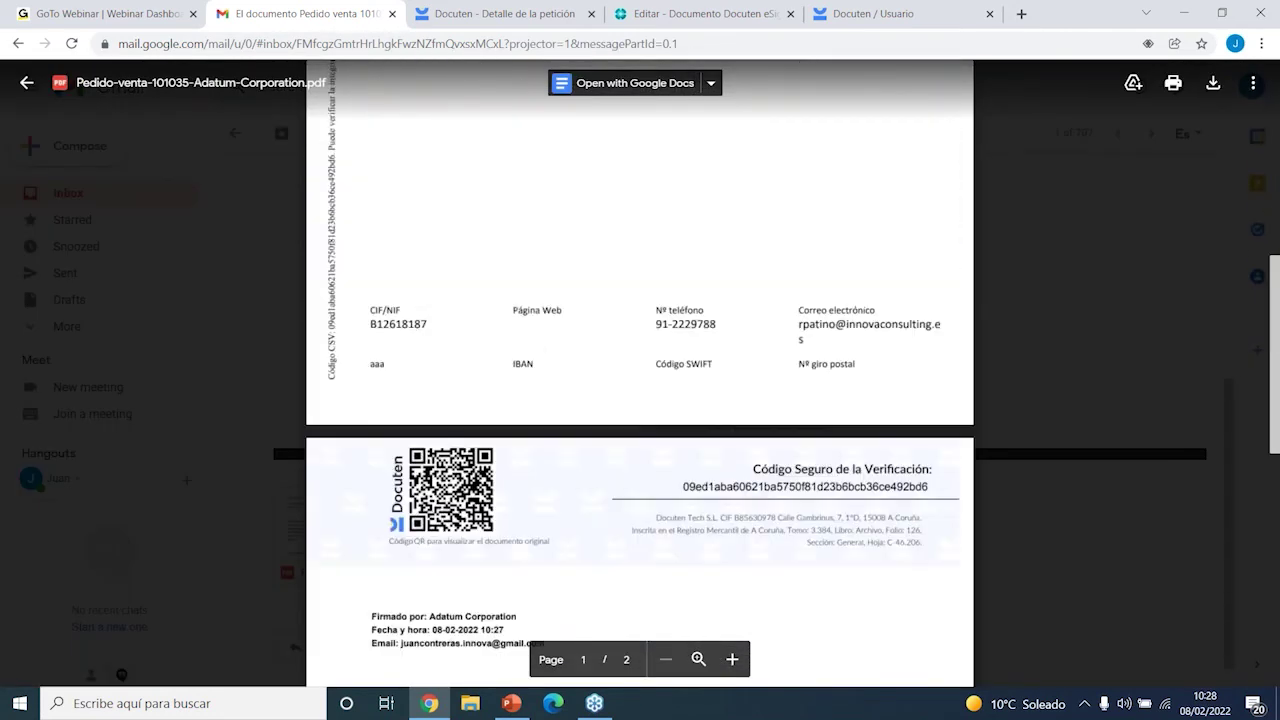
pyautogui.click(1051, 266)
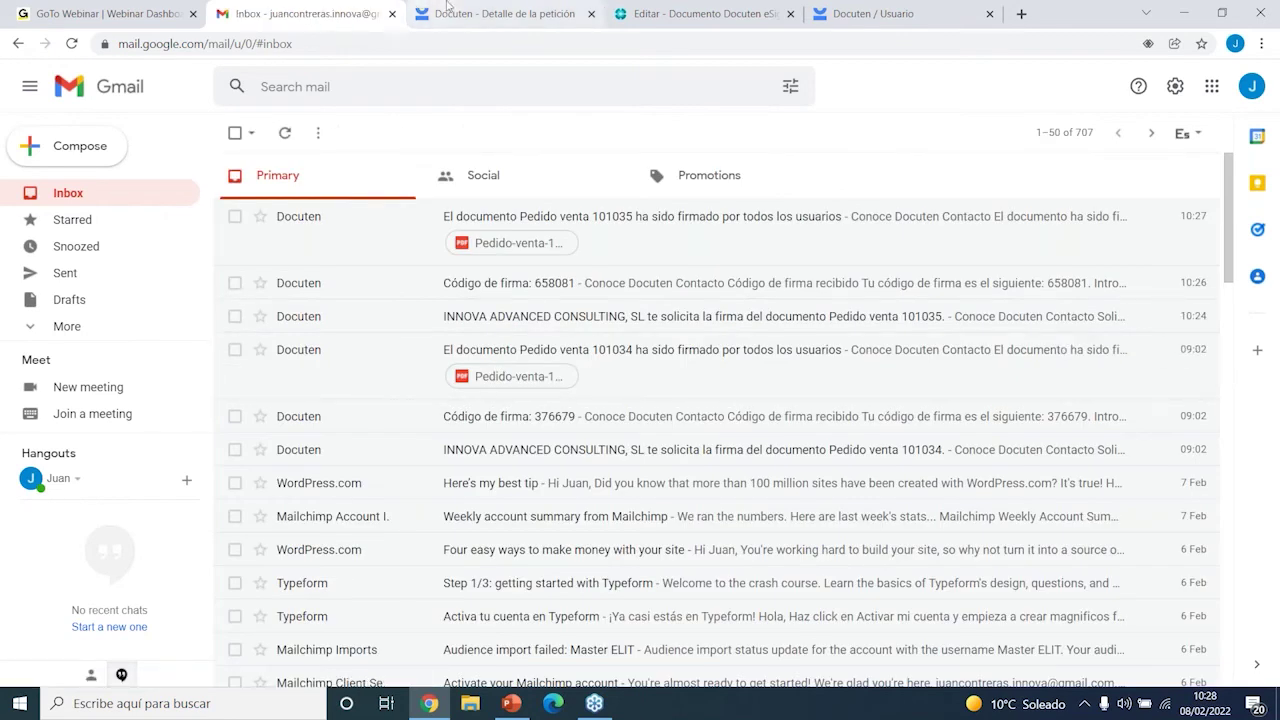
# Switch to Business Central and update eSign document DED0000163 with the current details from Docuten using Obtener detalle
pyautogui.click(500, 14)
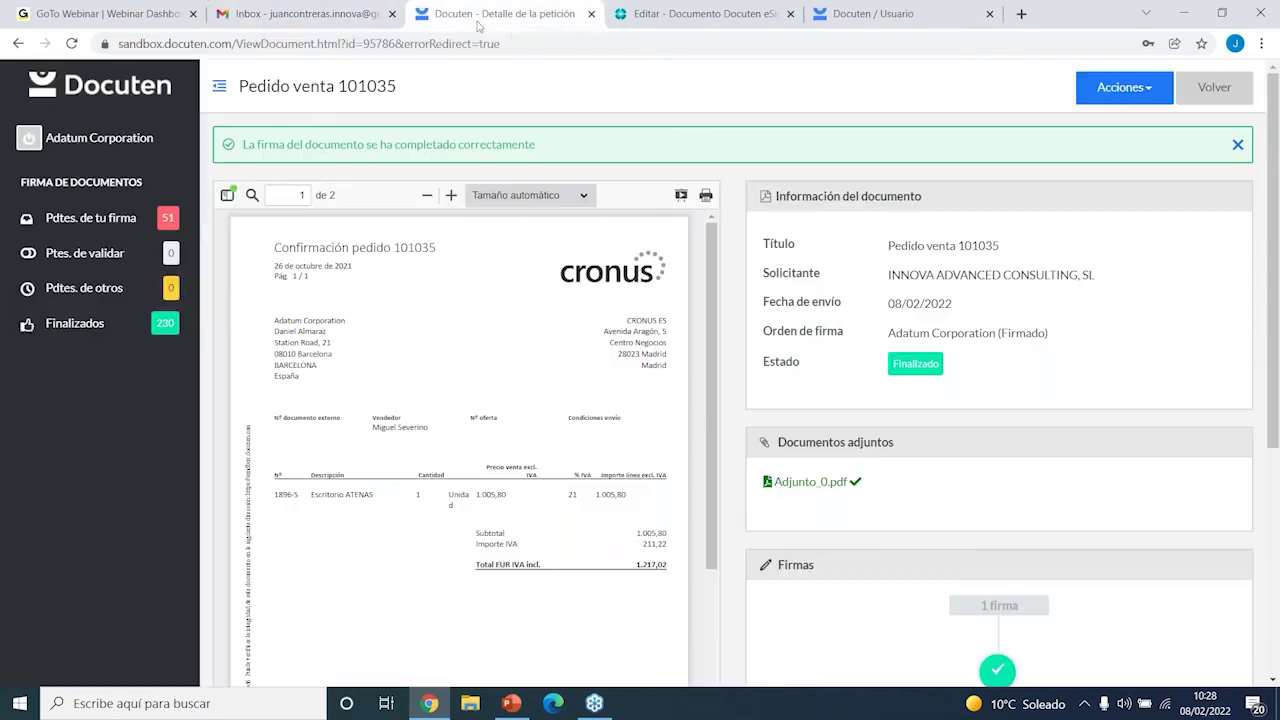
pyautogui.click(680, 14)
pyautogui.click(349, 201)
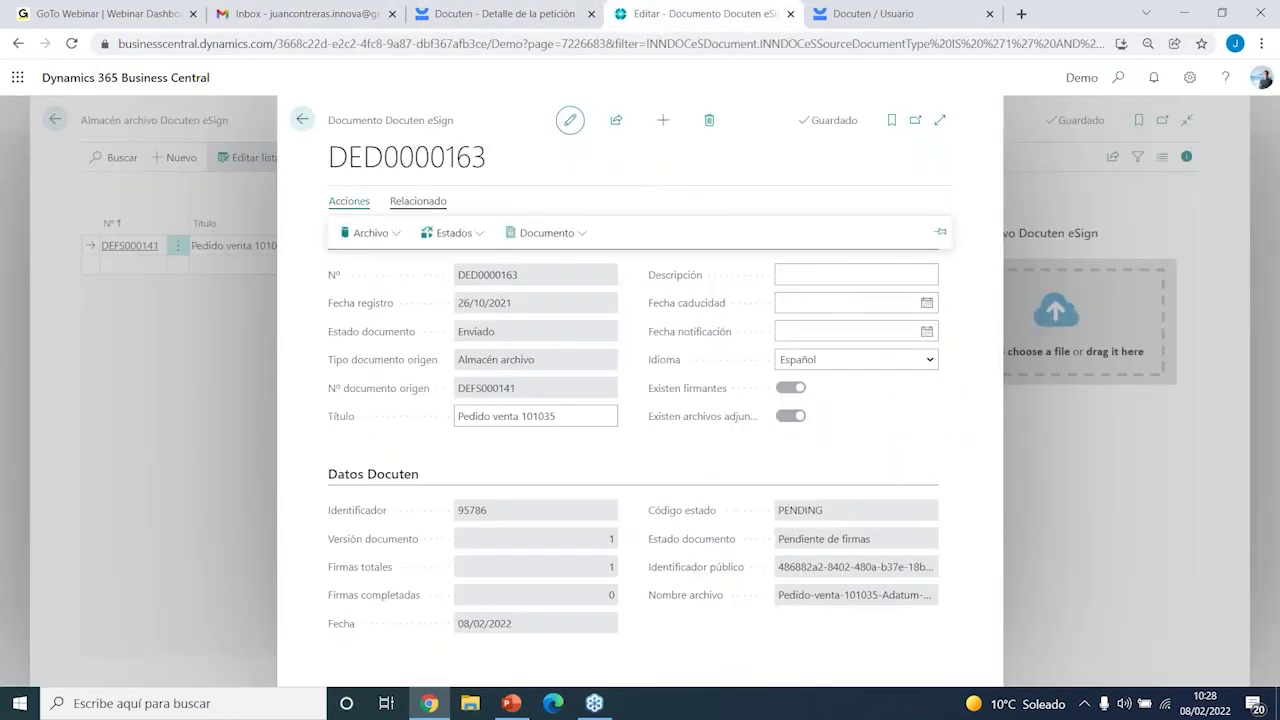
pyautogui.click(546, 232)
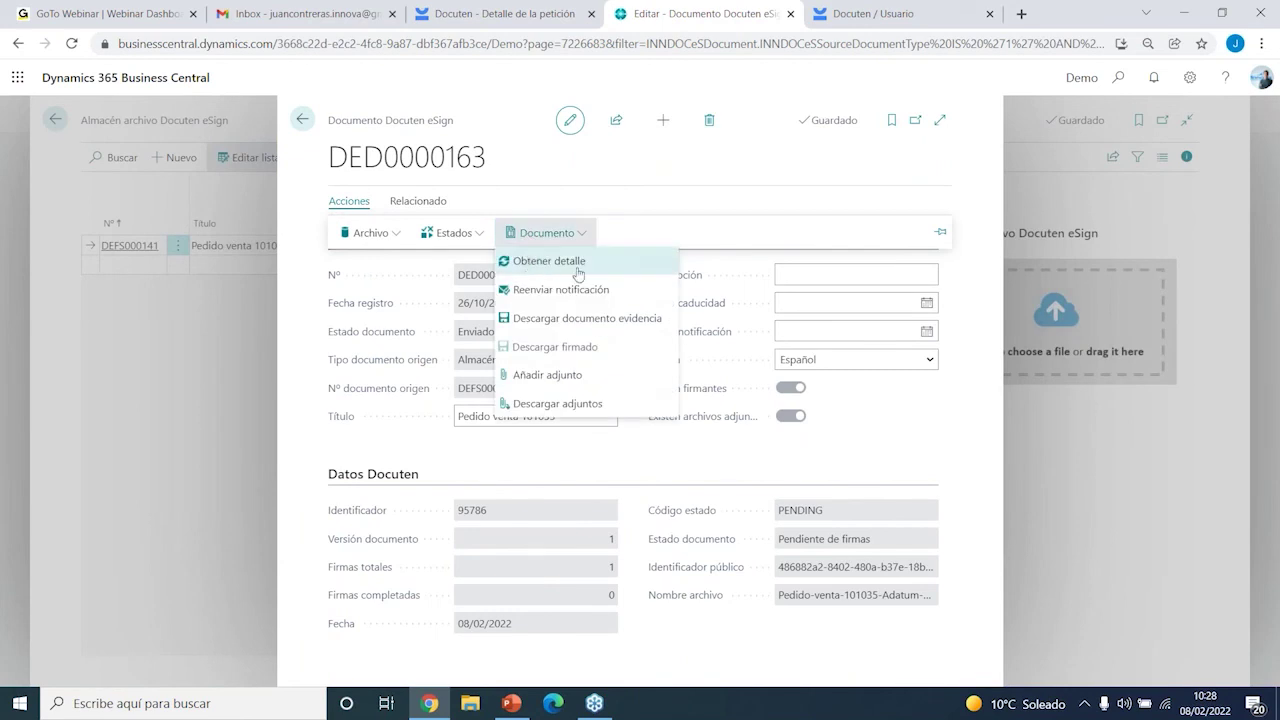
pyautogui.click(578, 263)
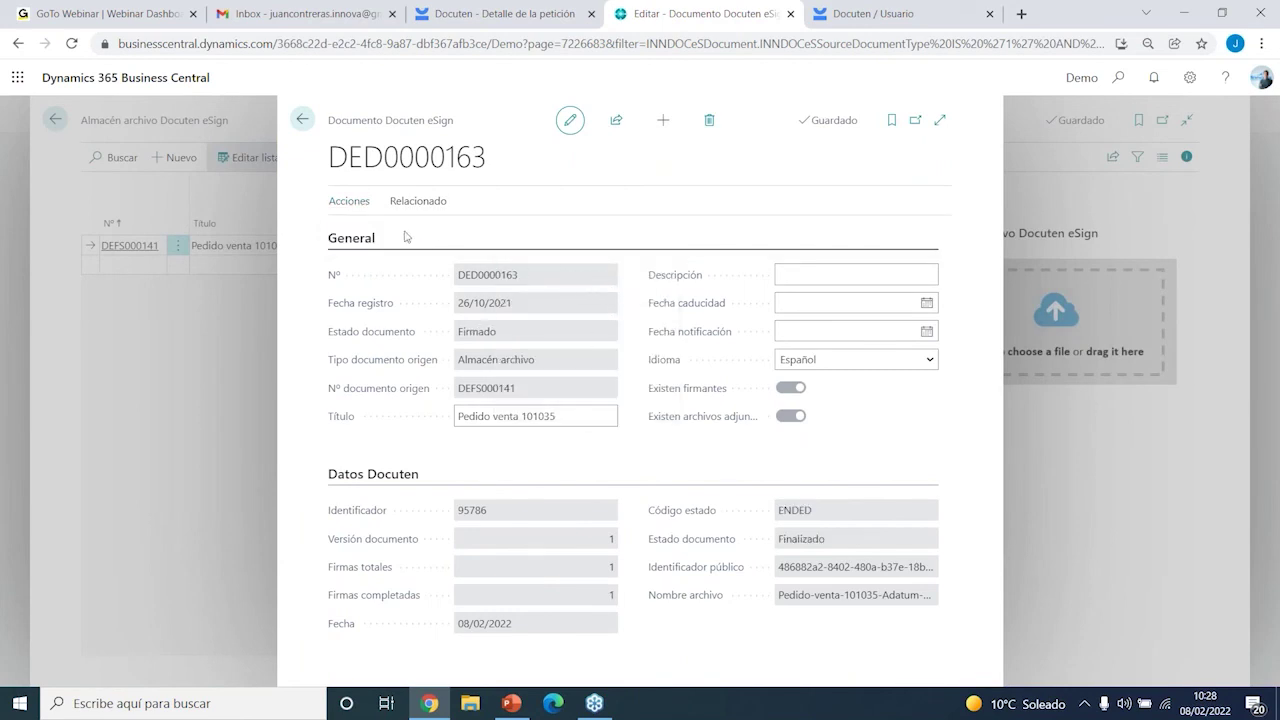
# Download the signed file of eSign document DED0000163 from Business Central and open the PDF
pyautogui.click(349, 201)
pyautogui.click(546, 232)
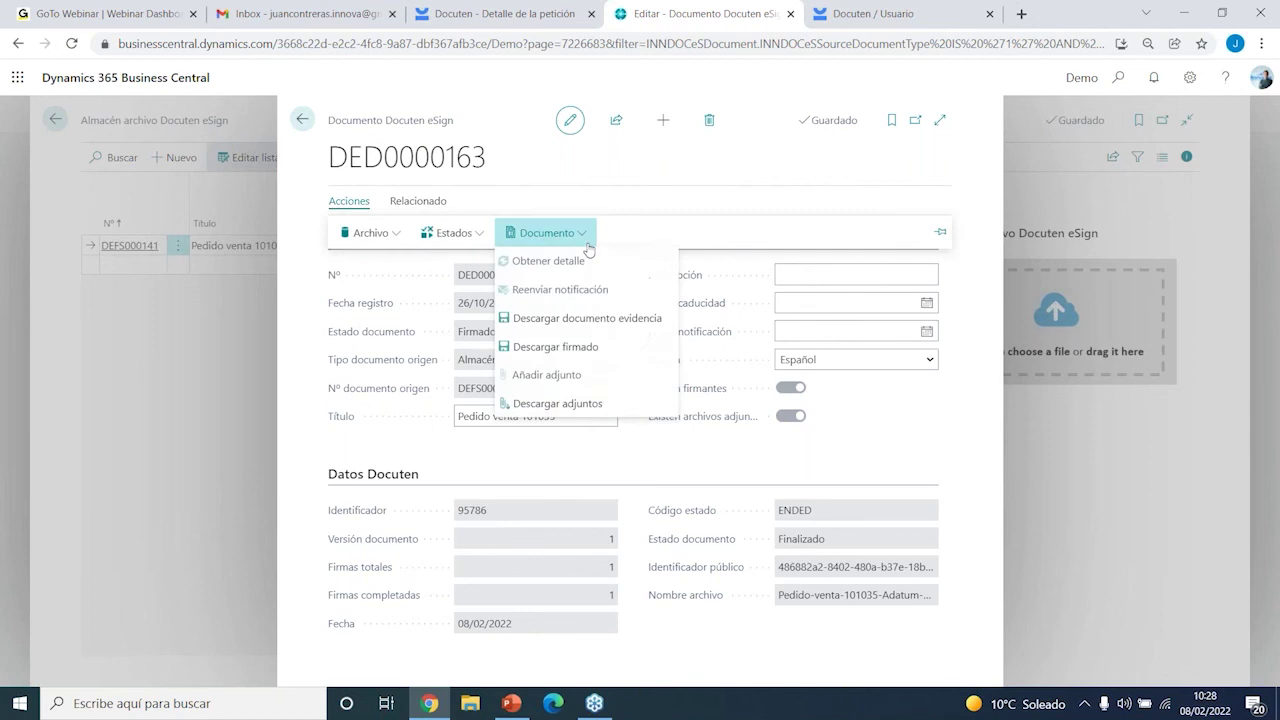
pyautogui.click(602, 346)
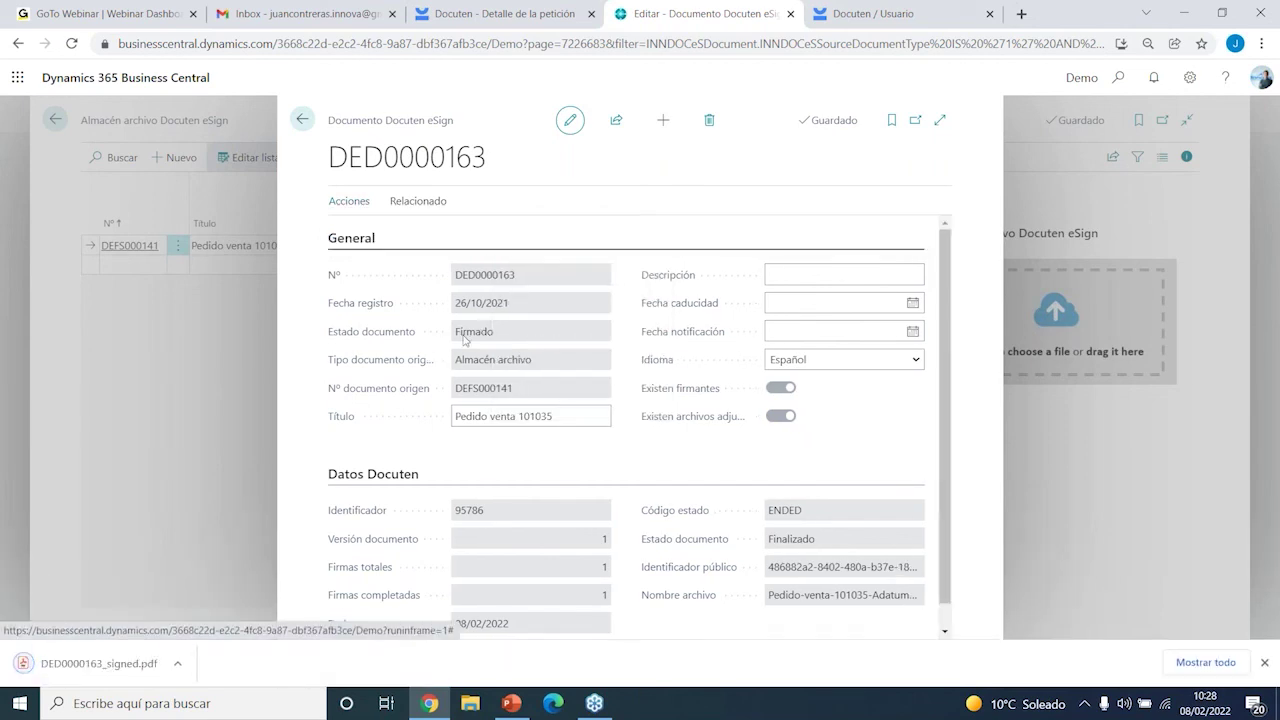
pyautogui.click(110, 663)
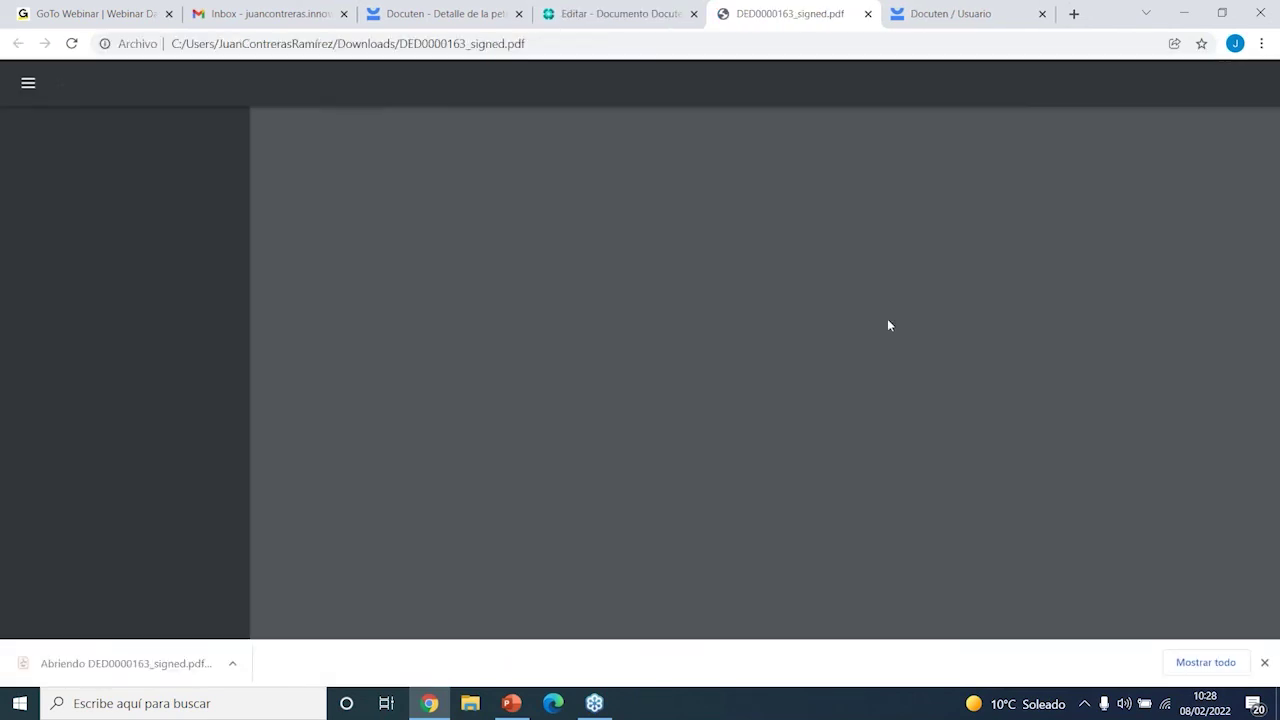
# Review the signature page of the signed PDF and close the file
pyautogui.scroll(-10, 1060, 441)
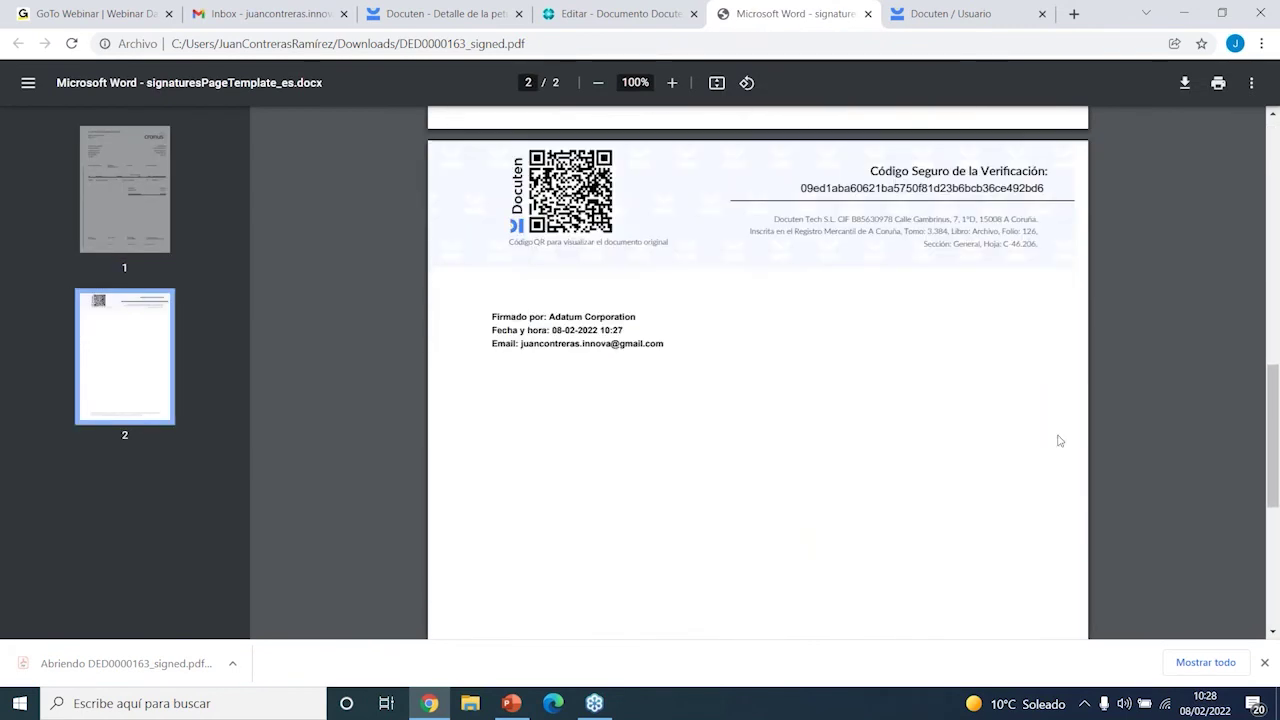
pyautogui.click(1264, 662)
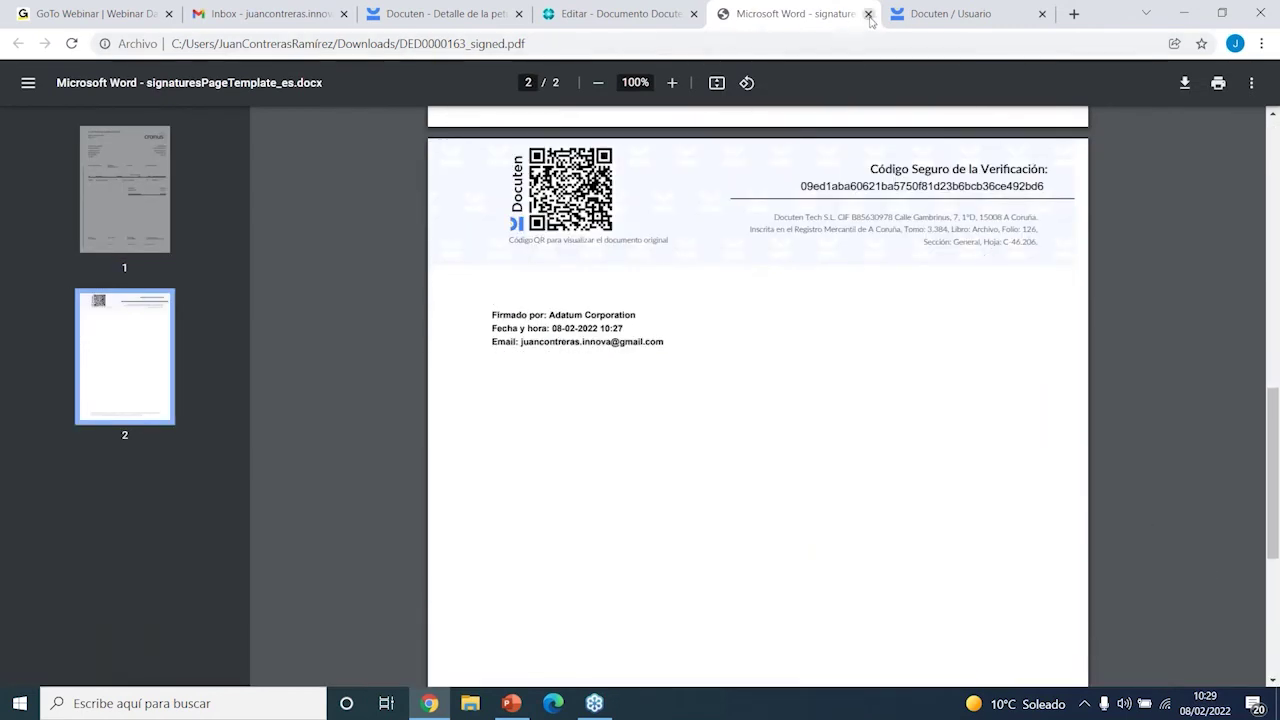
pyautogui.click(869, 14)
# Download the evidence document of eSign document DED0000163 from Business Central, review its process events, and close the PDF
pyautogui.click(350, 201)
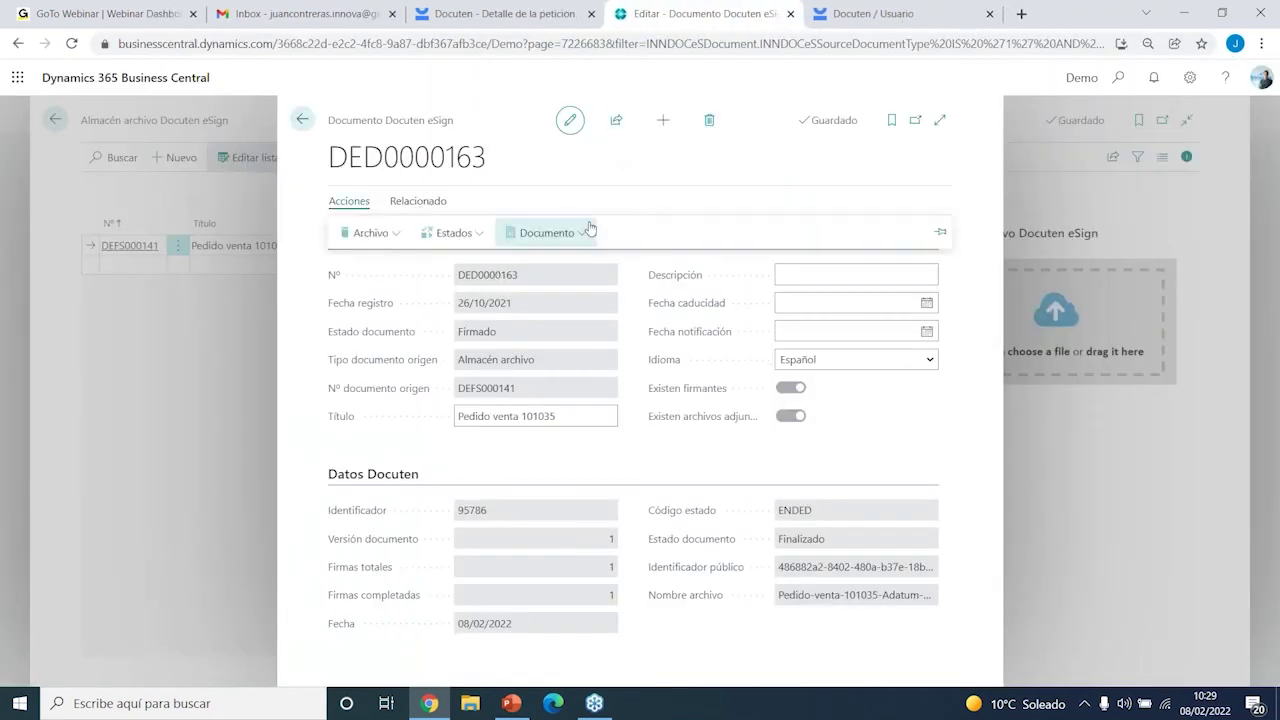
pyautogui.click(588, 231)
pyautogui.click(511, 374)
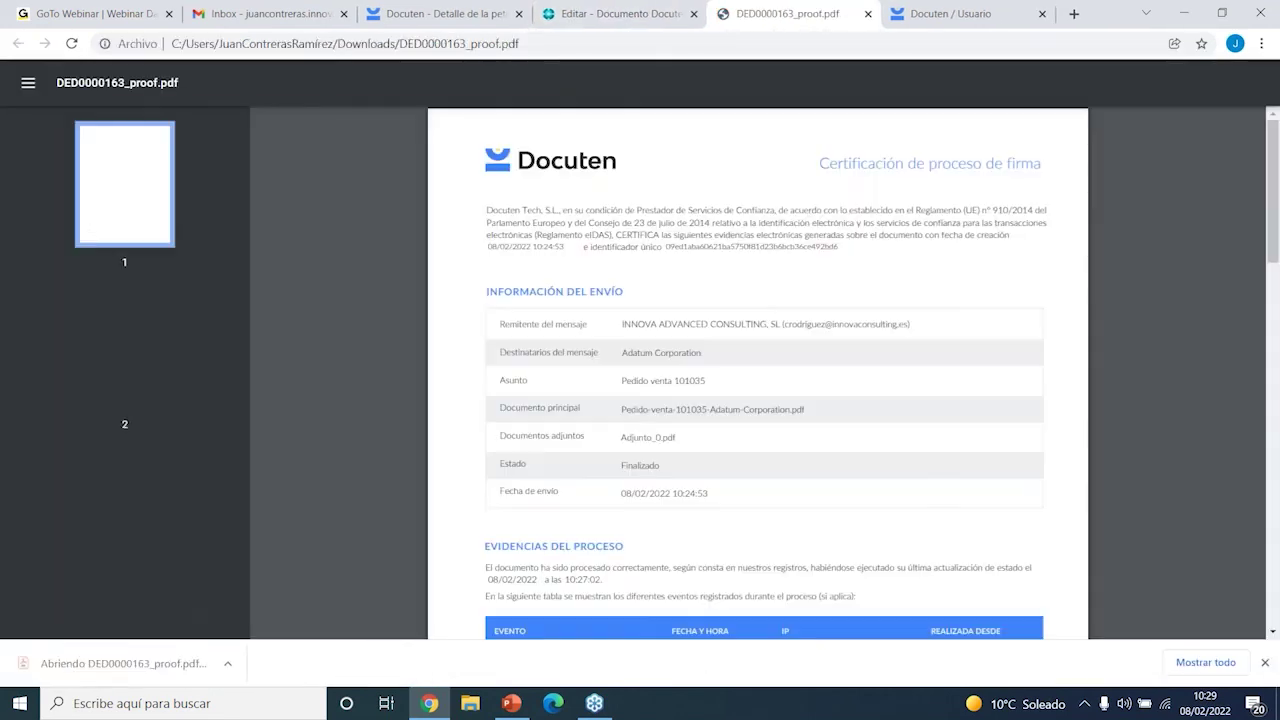
pyautogui.scroll(-4, 876, 216)
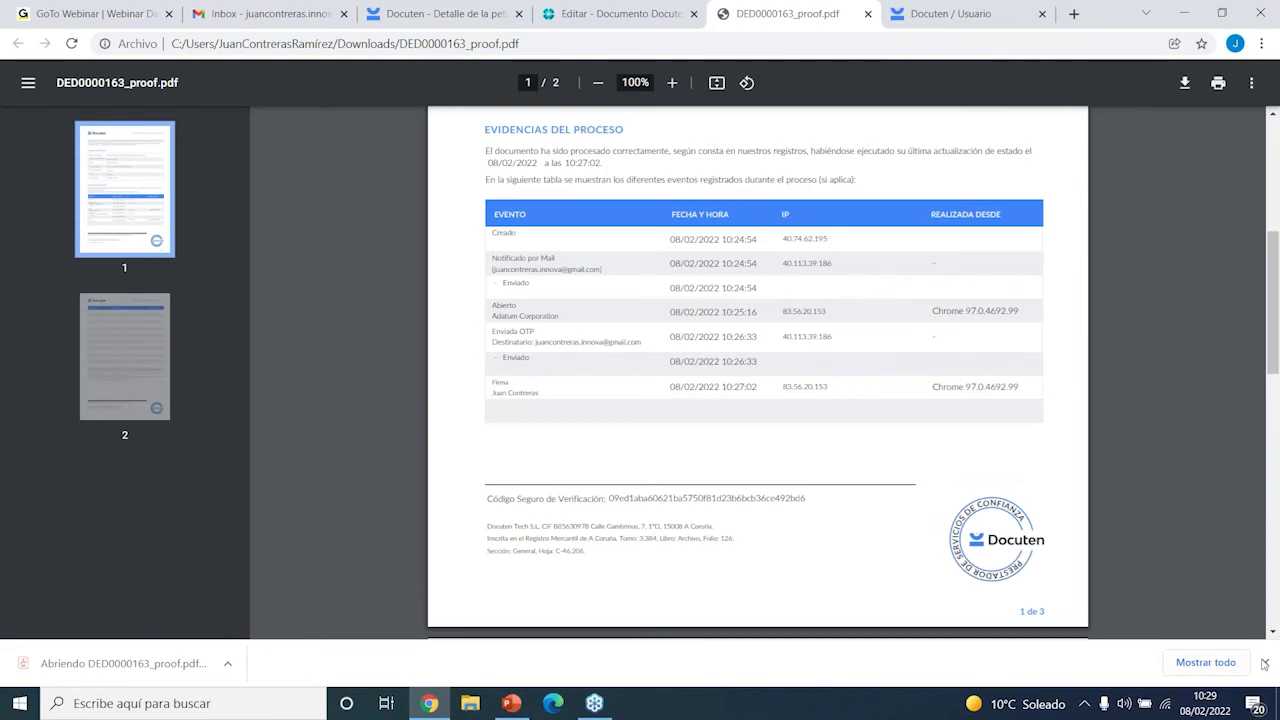
pyautogui.click(868, 14)
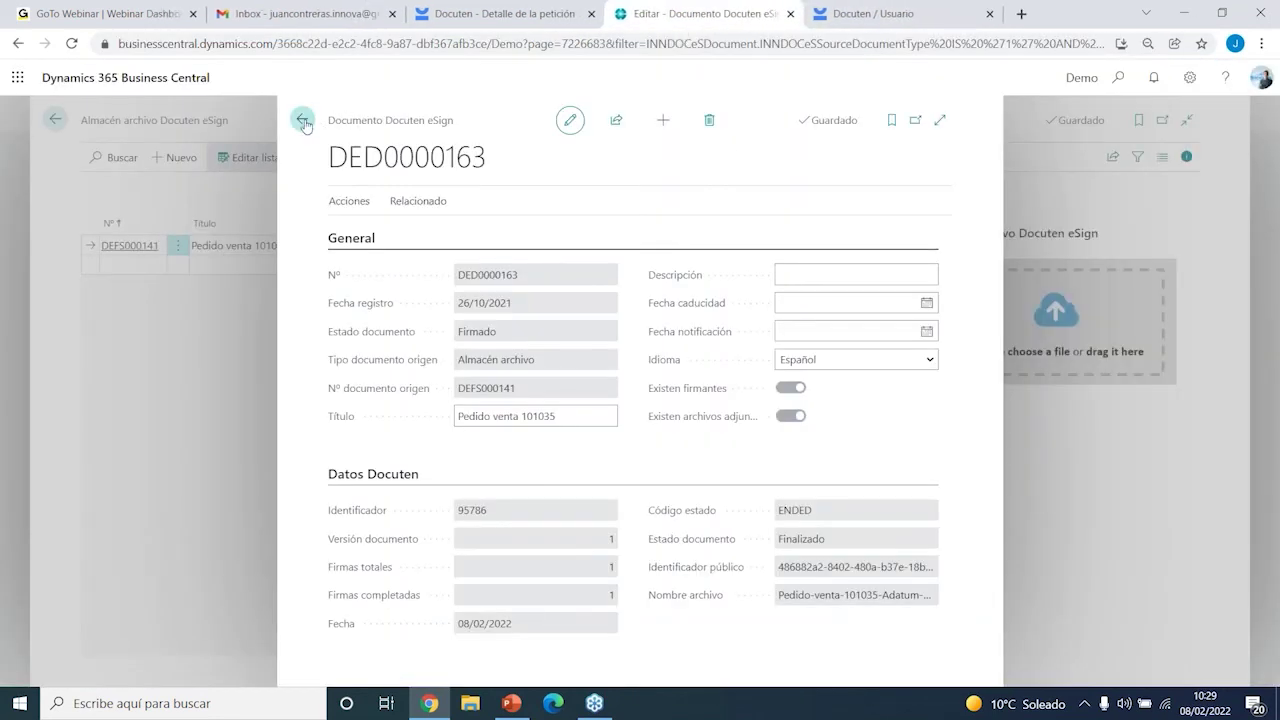
# Leave the eSign document and sales order, return to the Docuten eSign home page, and open Adatum Corporation's customer card
pyautogui.click(302, 121)
pyautogui.click(54, 122)
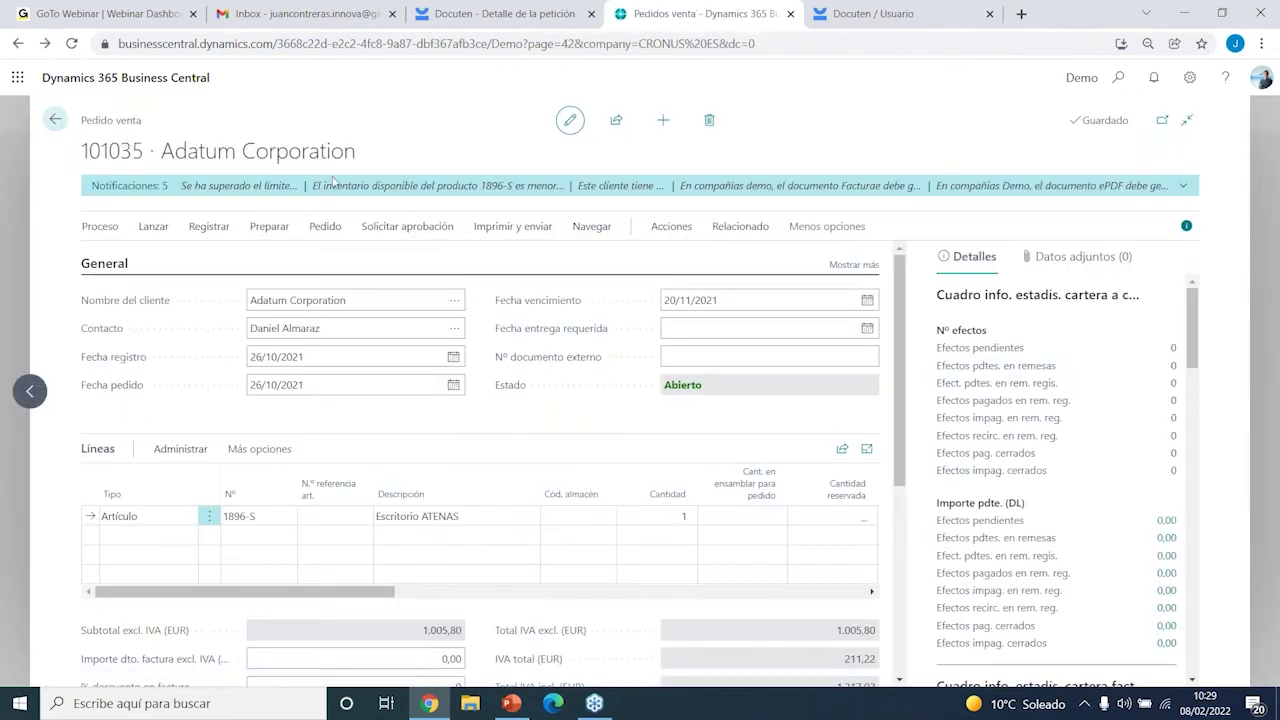
pyautogui.press('Escape')
pyautogui.press('Escape')
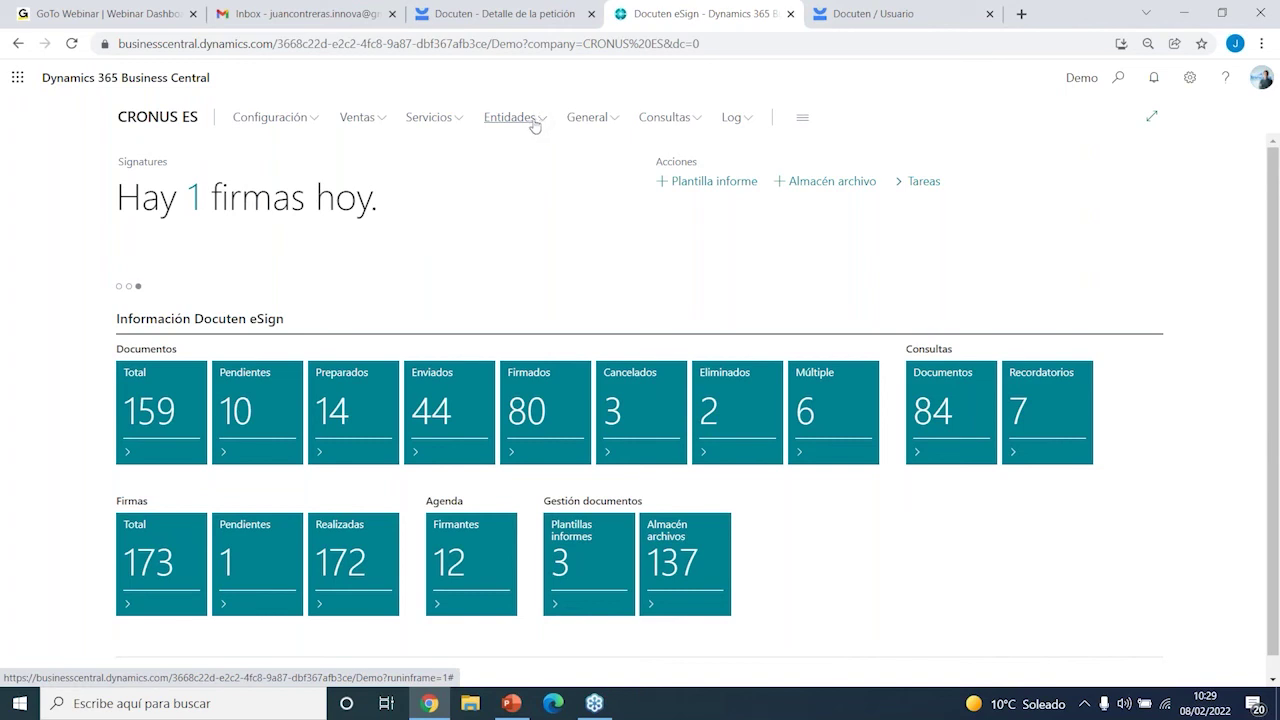
pyautogui.click(533, 121)
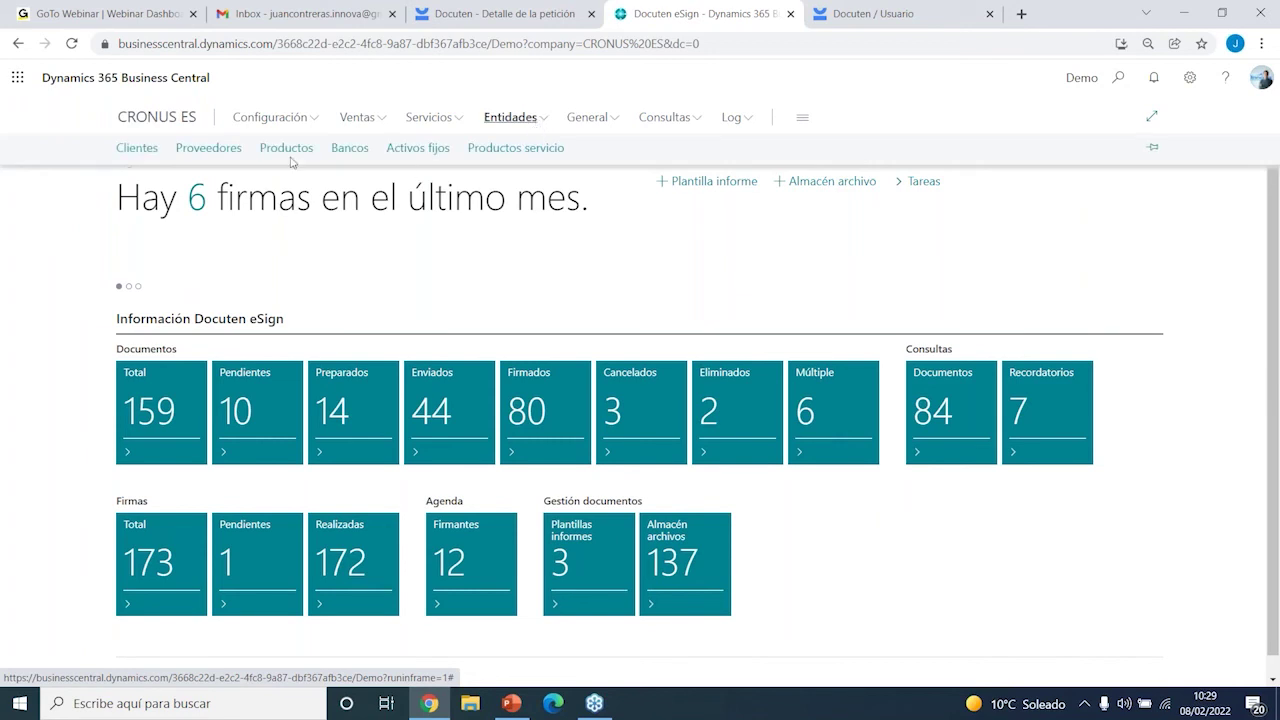
pyautogui.click(136, 148)
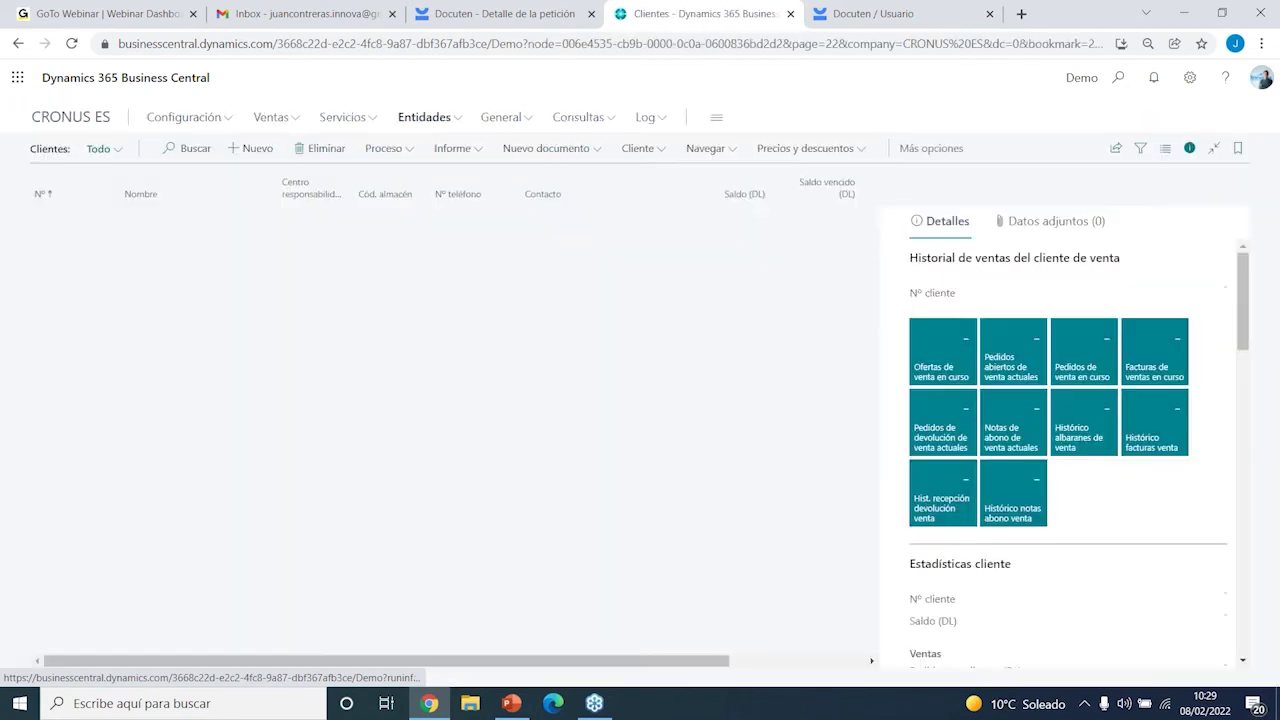
pyautogui.click(50, 219)
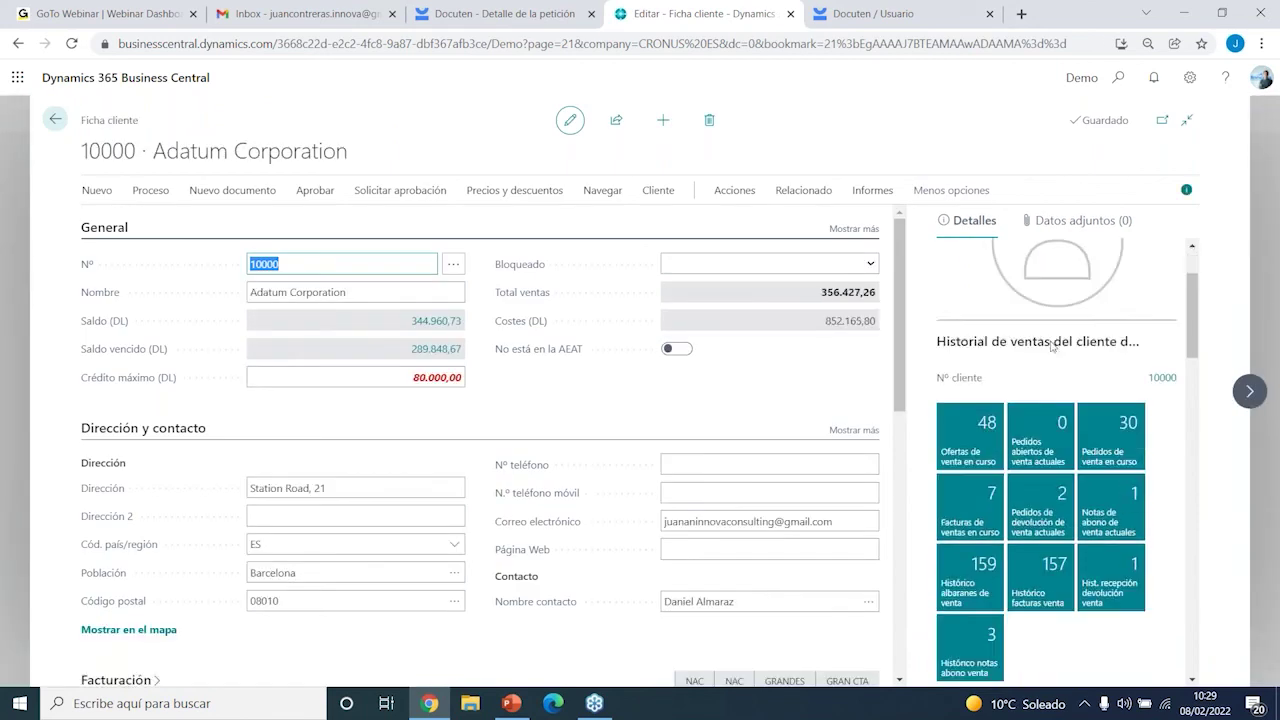
# Upload the file Acuerdo de Confidencialidad NDA to Docuten eSign from the customer card and acknowledge its creation
pyautogui.scroll(-15, 1051, 346)
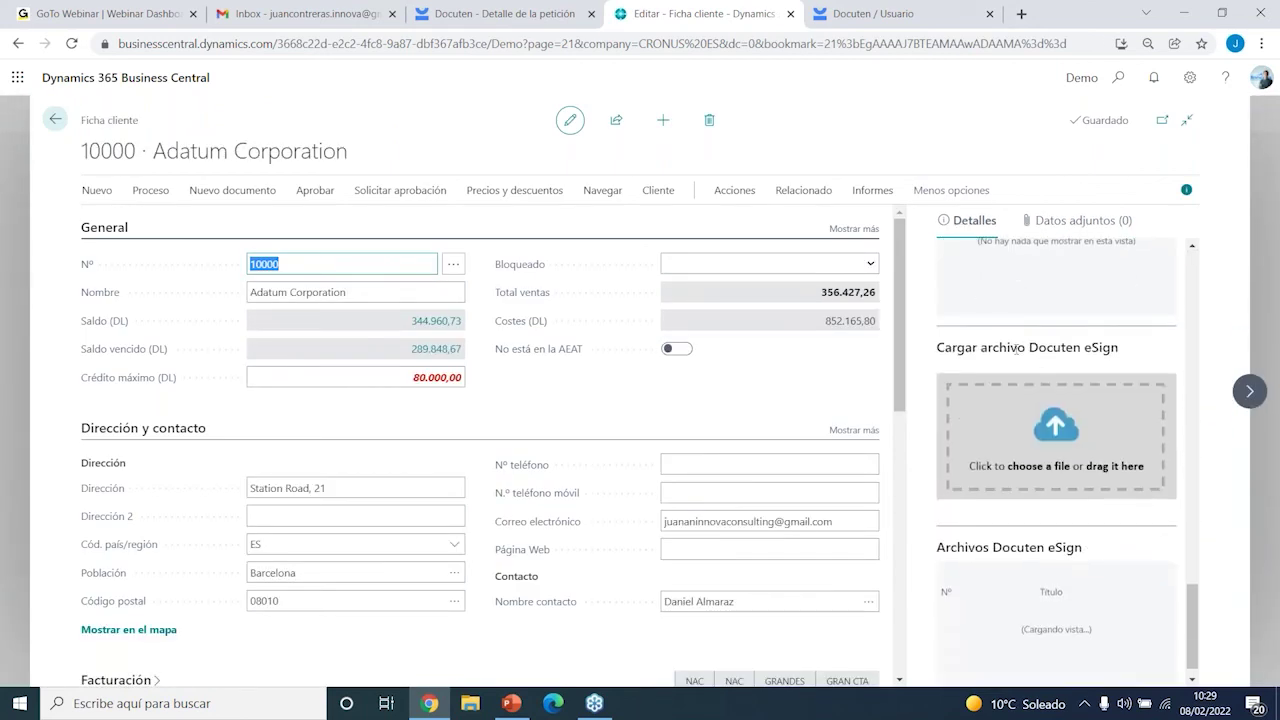
pyautogui.scroll(-2, 1017, 349)
pyautogui.scroll(5, 1047, 551)
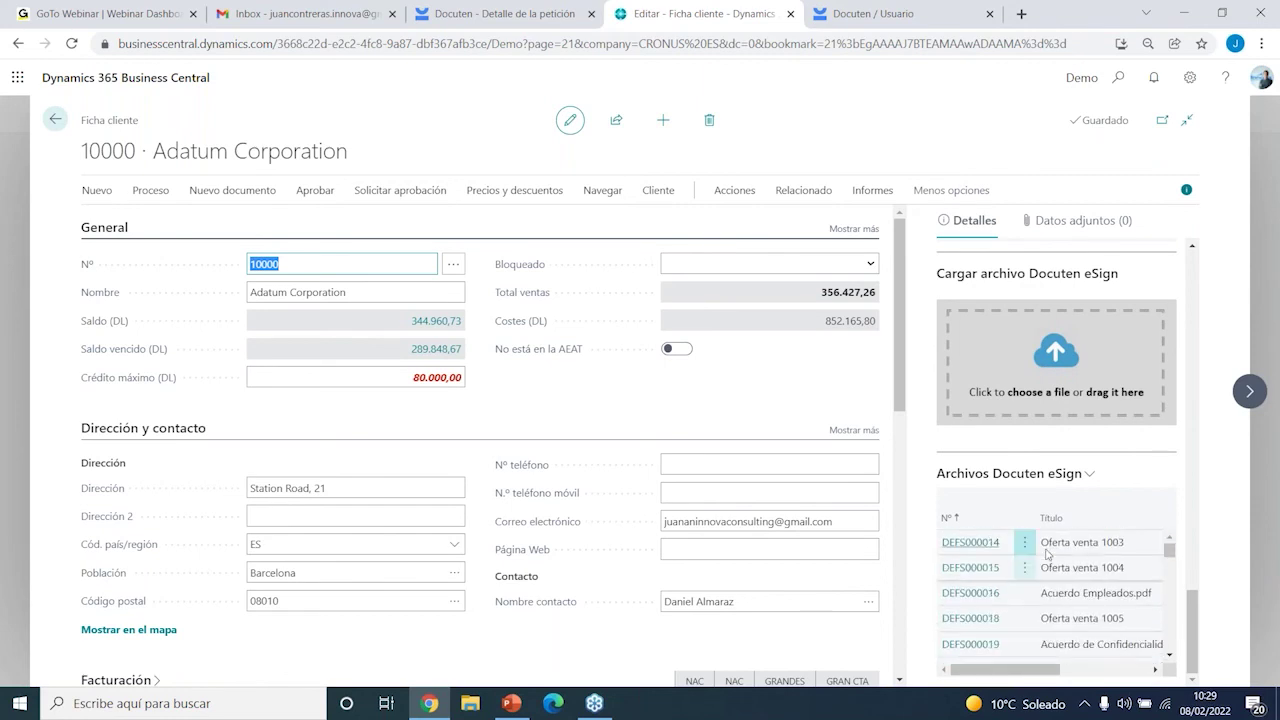
pyautogui.click(1075, 355)
pyautogui.click(700, 418)
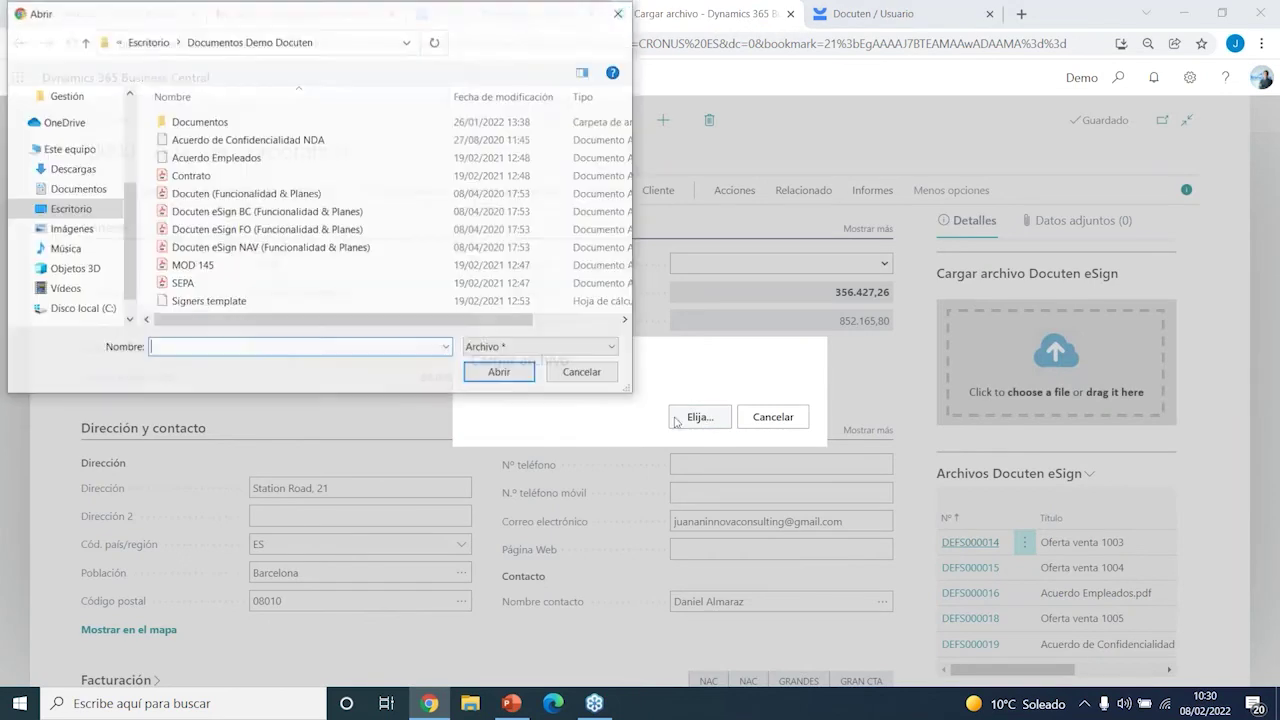
pyautogui.click(284, 140)
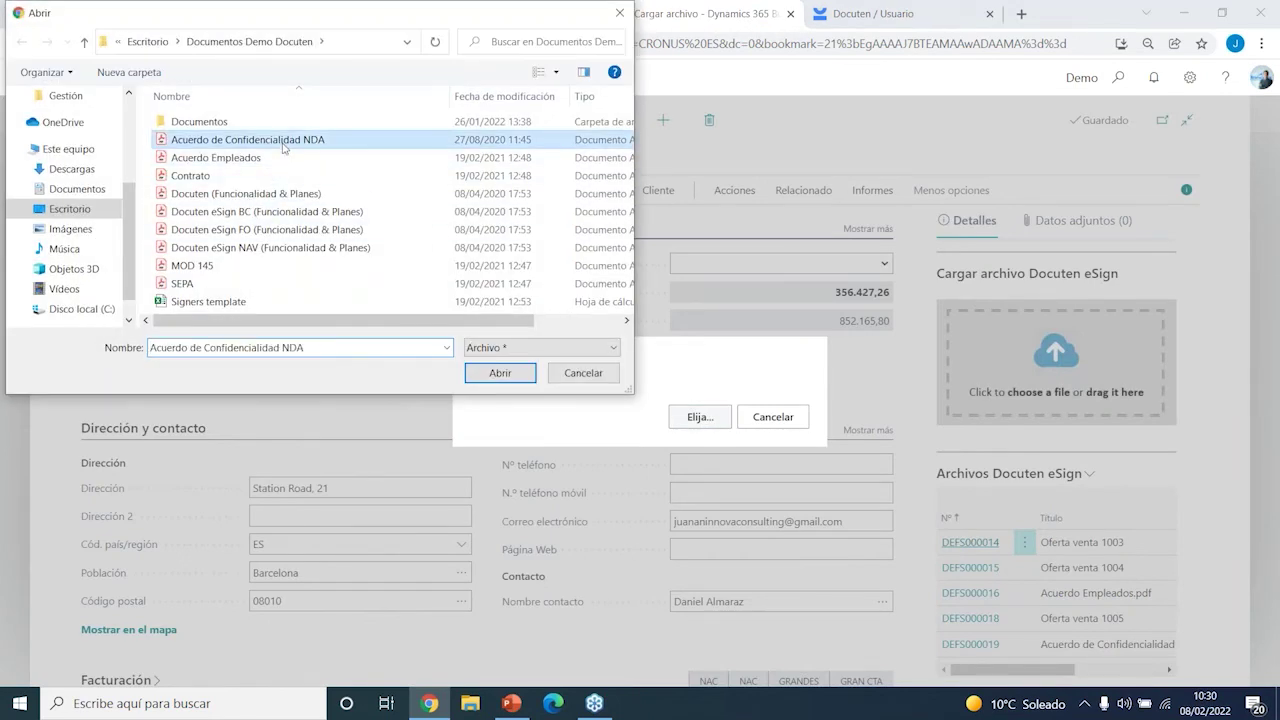
pyautogui.click(482, 376)
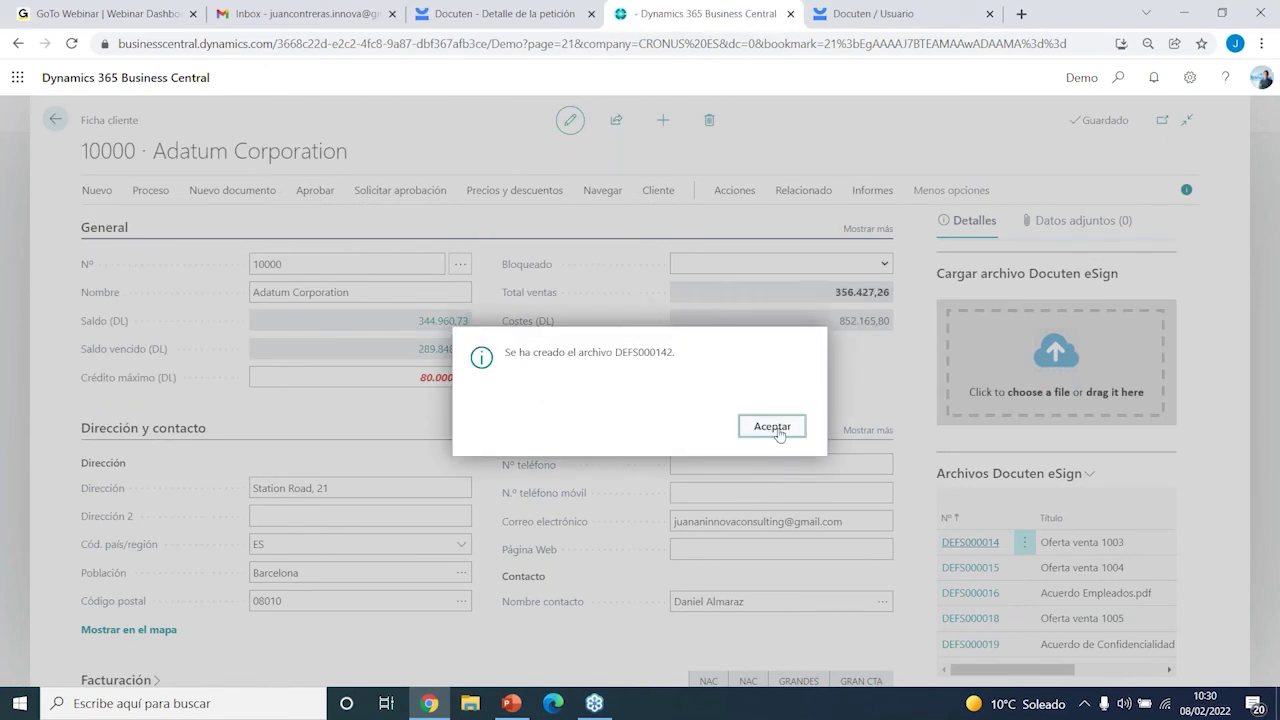
pyautogui.click(772, 427)
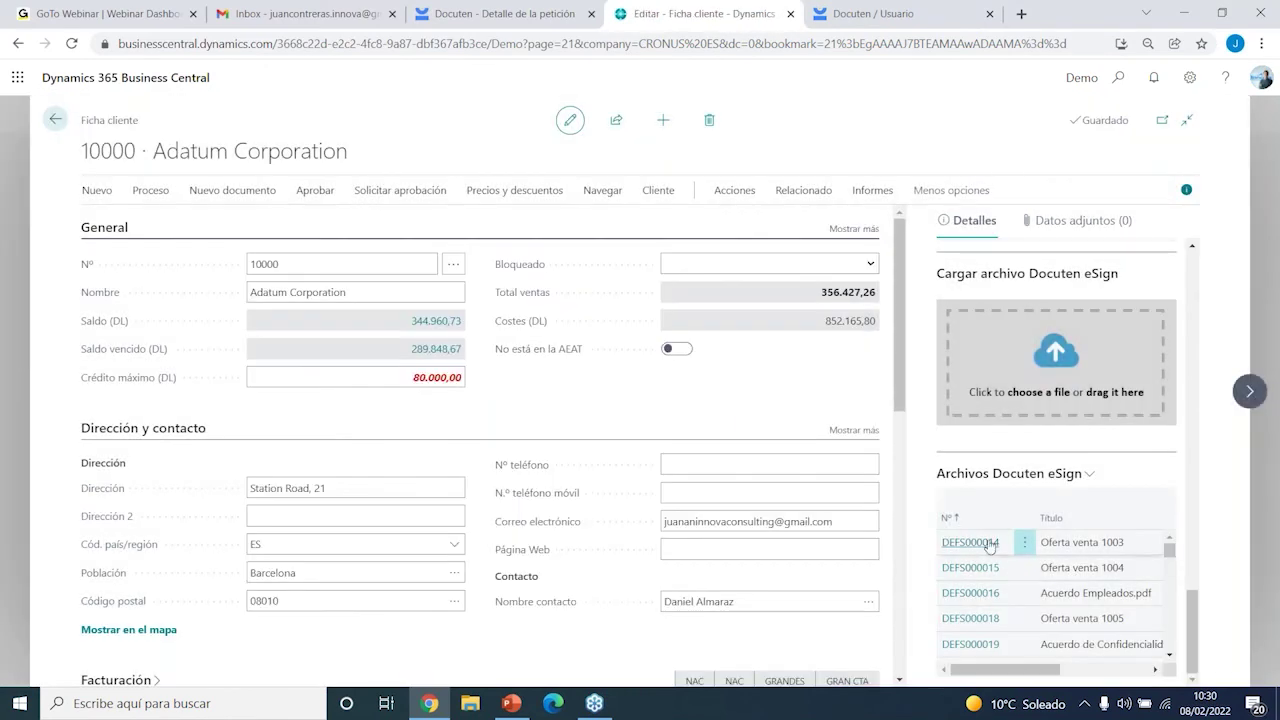
# Sort the customer's Docuten eSign files by descending number and open the eSign document linked to file DEFS000142
pyautogui.click(1004, 520)
pyautogui.click(1003, 572)
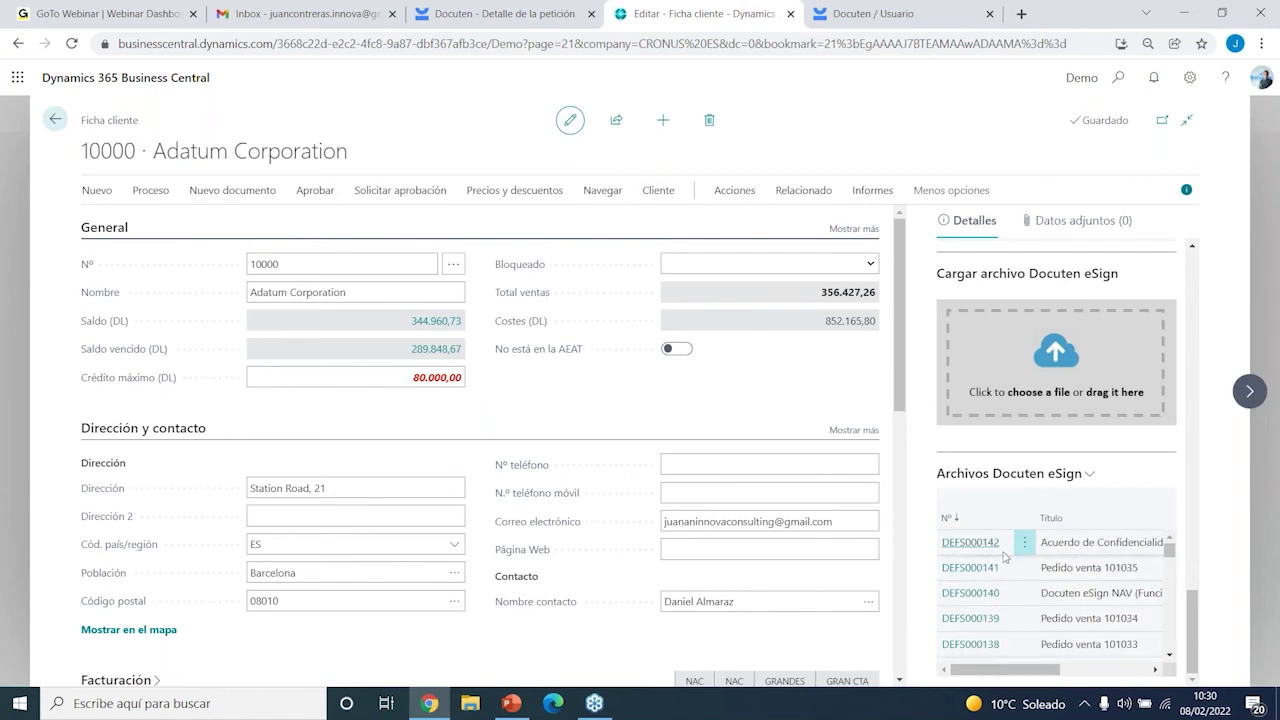
pyautogui.click(980, 548)
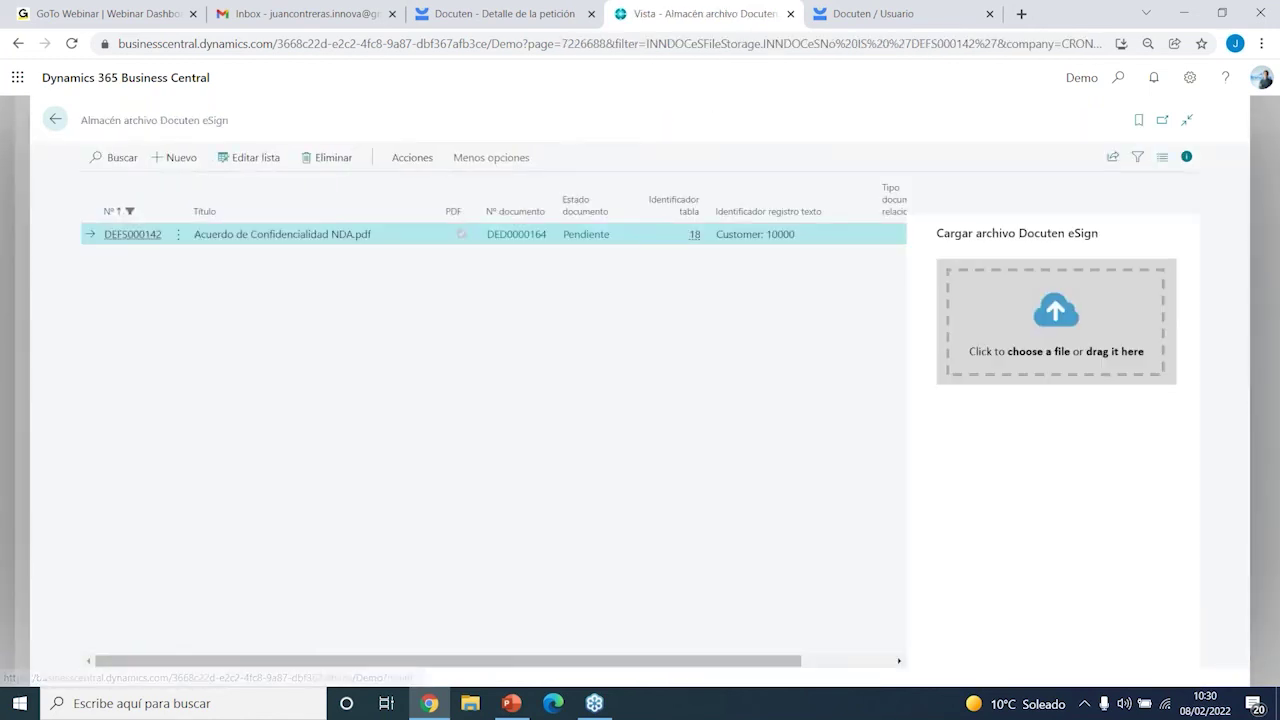
pyautogui.click(508, 234)
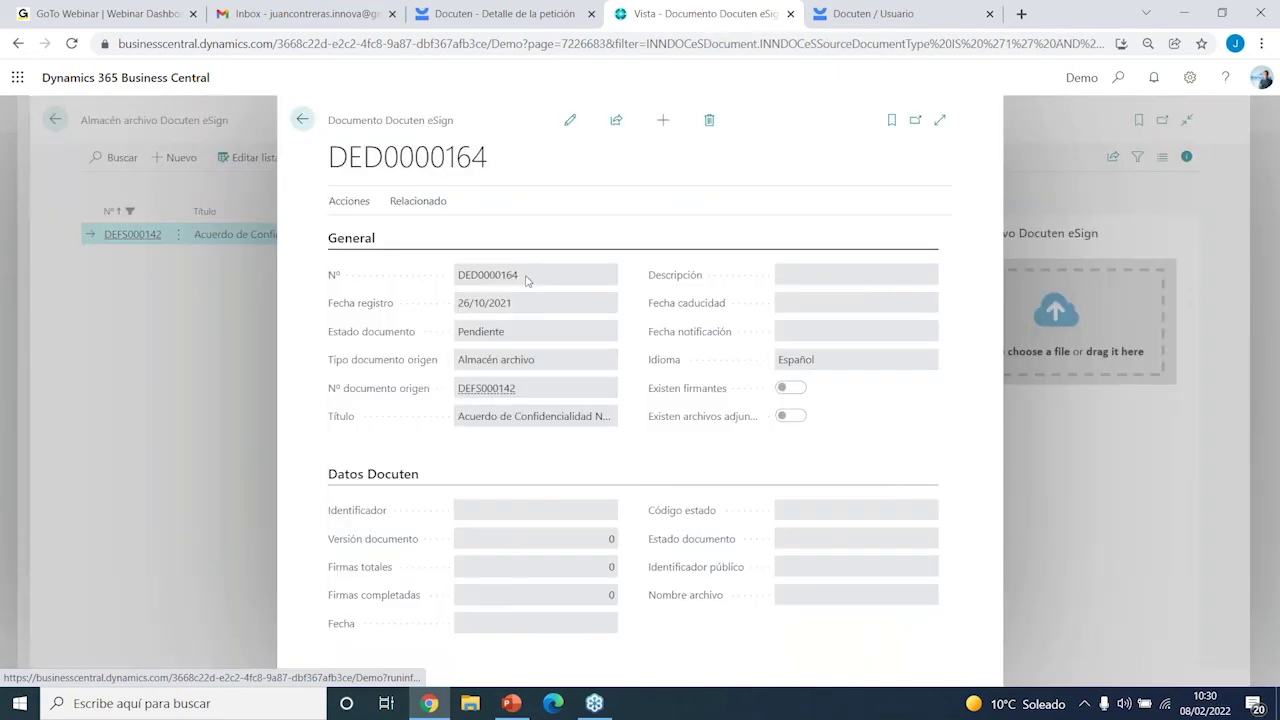
# Open the signer list of the confidentiality agreement's eSign document and add the existing Adatum Corporation signer by e-mail
pyautogui.click(397, 203)
pyautogui.click(374, 234)
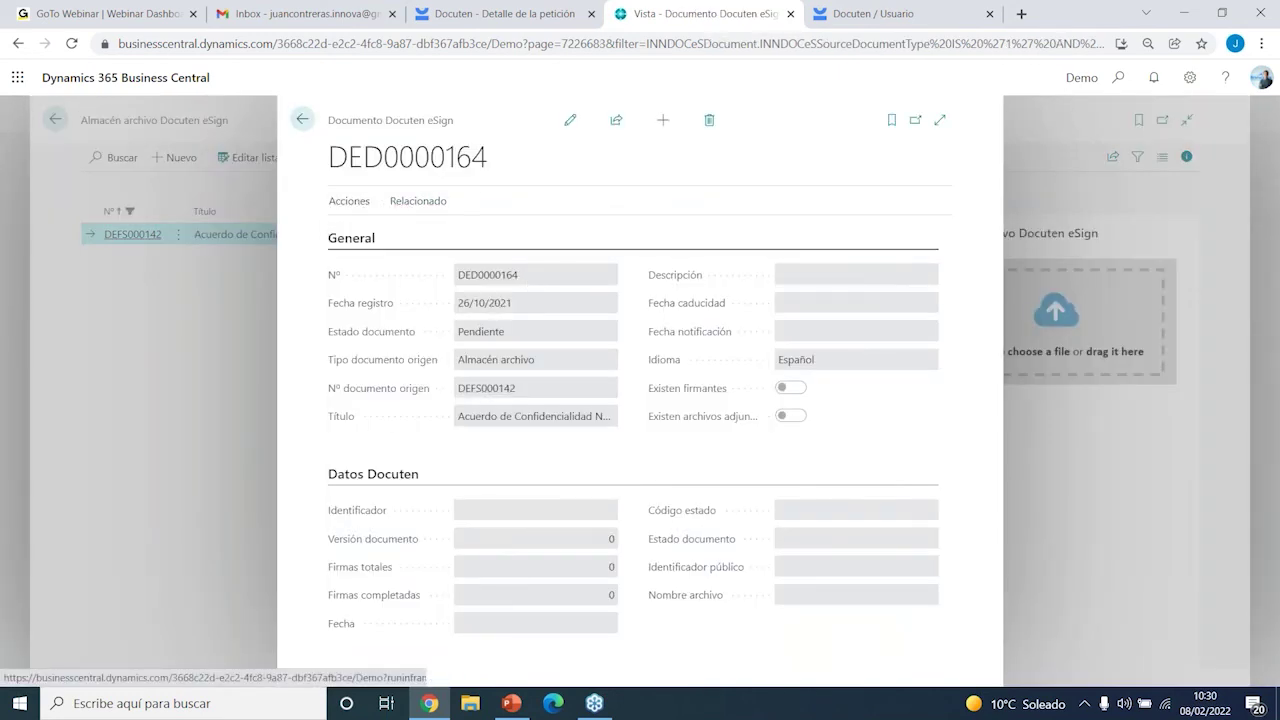
pyautogui.click(285, 233)
pyautogui.write('jua')
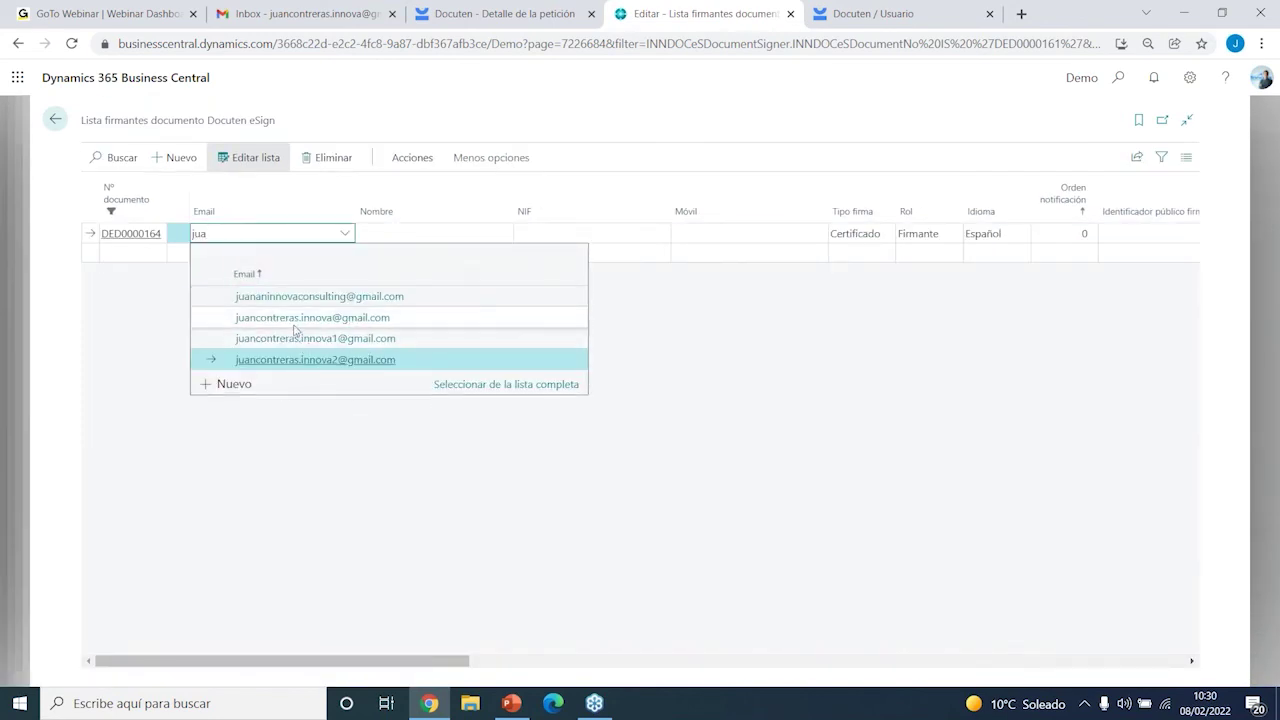
pyautogui.click(300, 317)
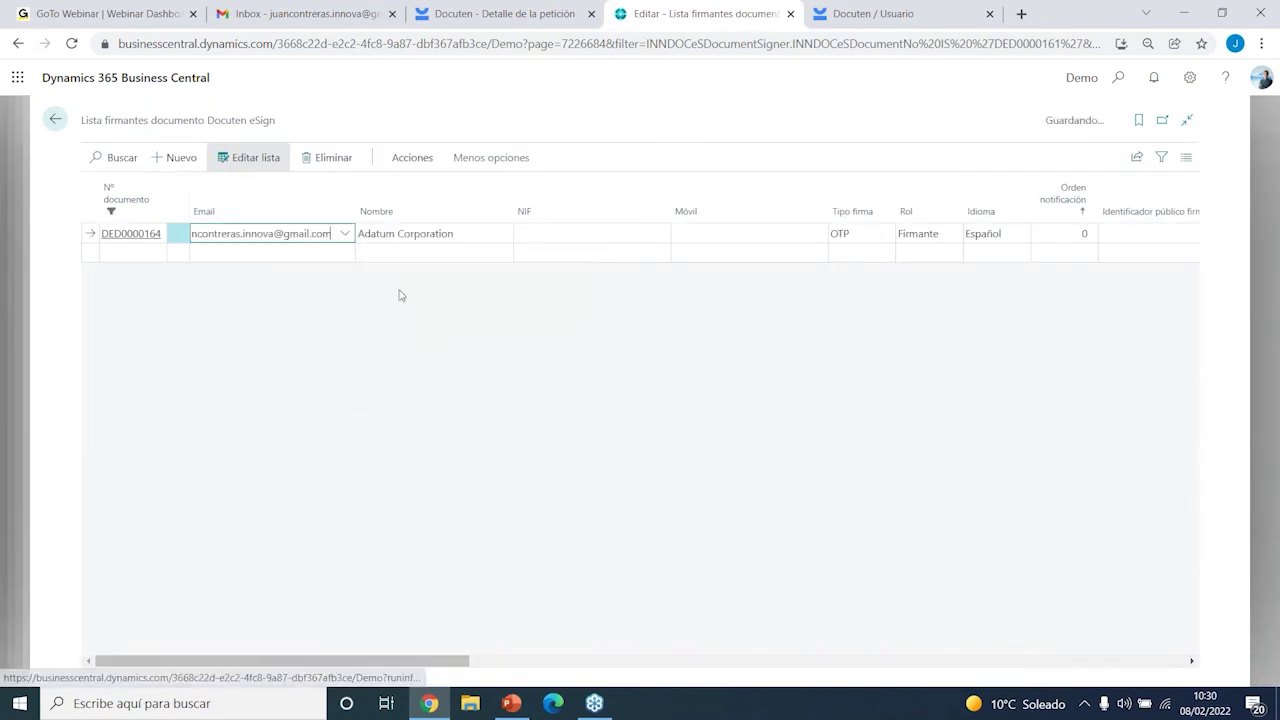
# Set the signer's signature type to Biométrica, keep language Español and role Firmante, and accept updating the existing signer
pyautogui.click(866, 240)
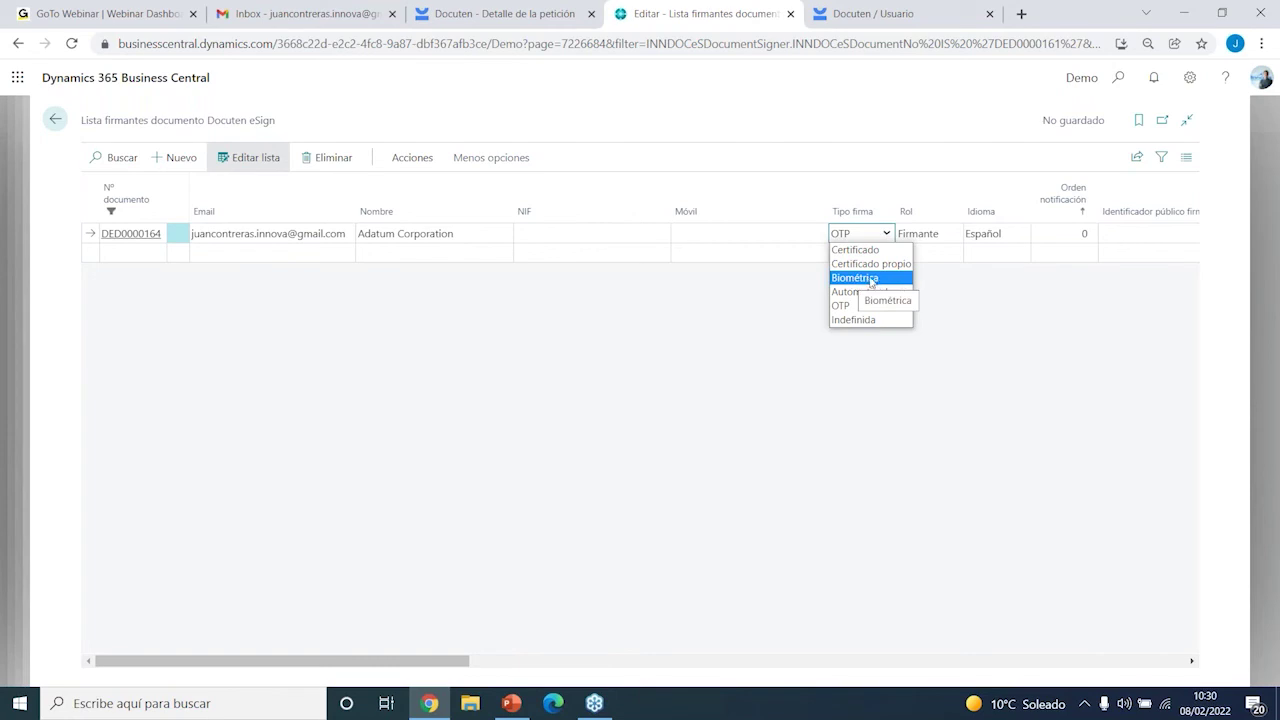
pyautogui.click(884, 282)
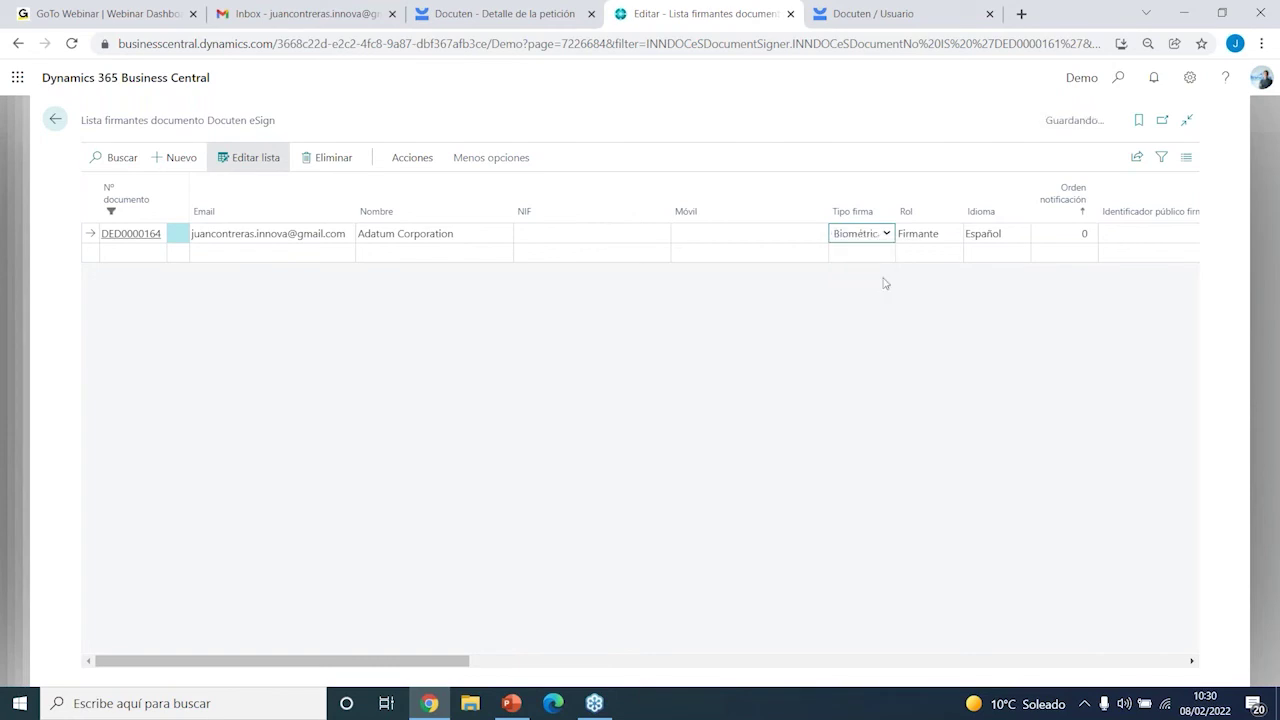
pyautogui.click(992, 233)
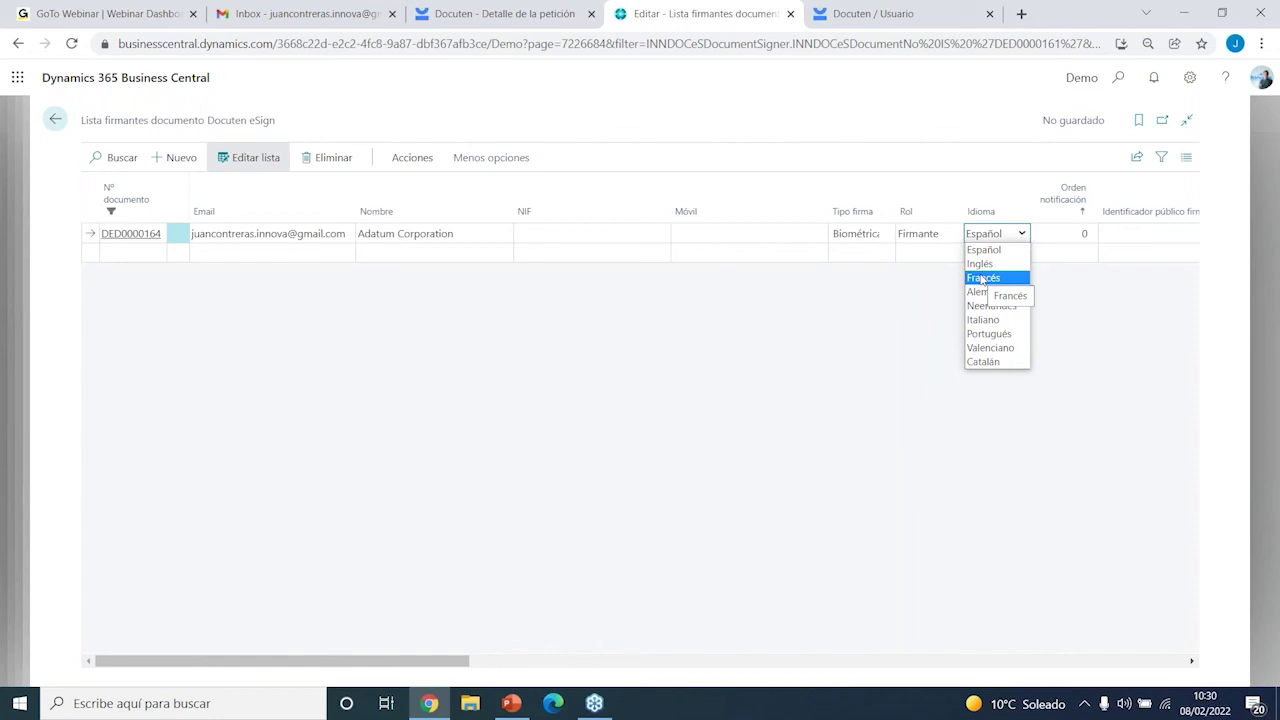
pyautogui.click(922, 233)
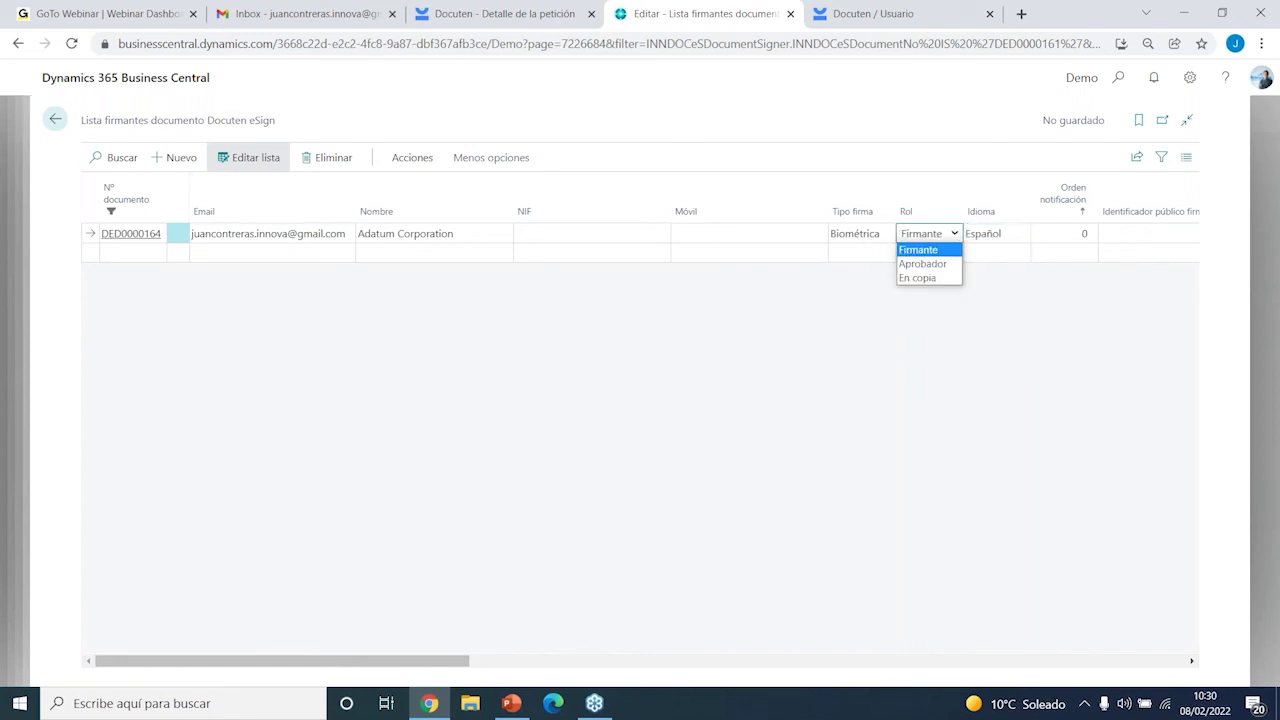
pyautogui.press('Return')
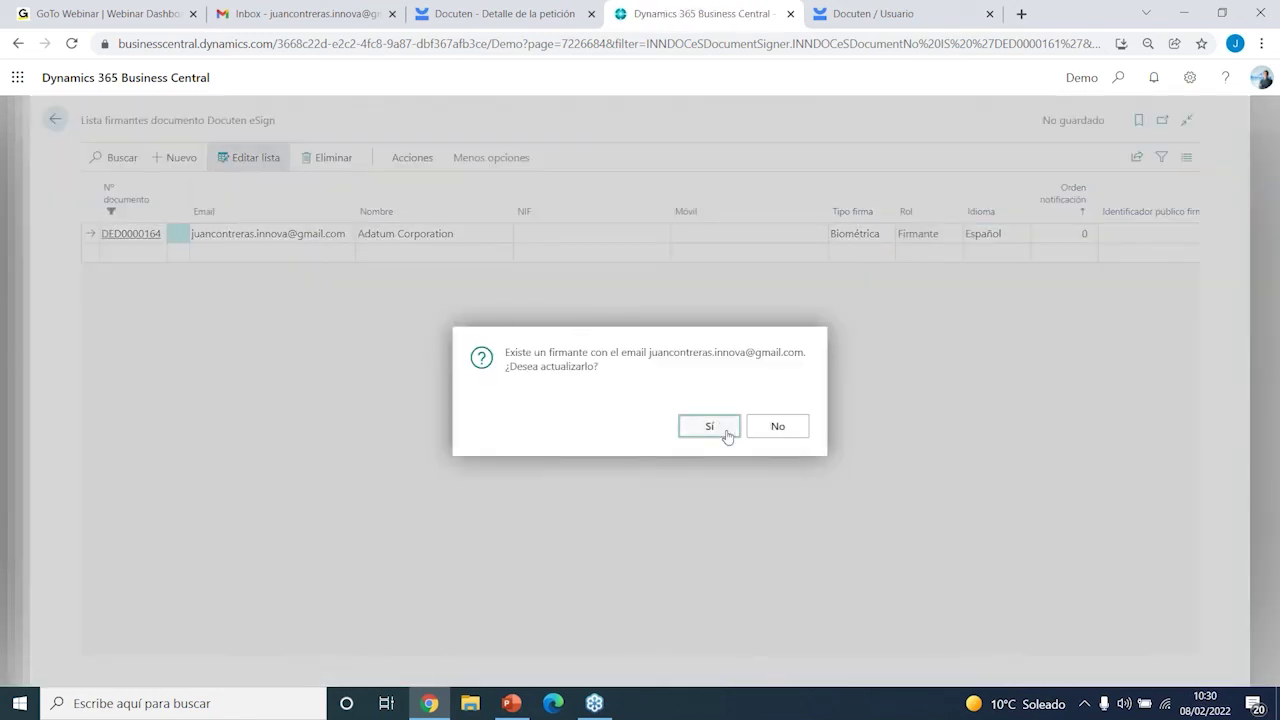
pyautogui.click(727, 433)
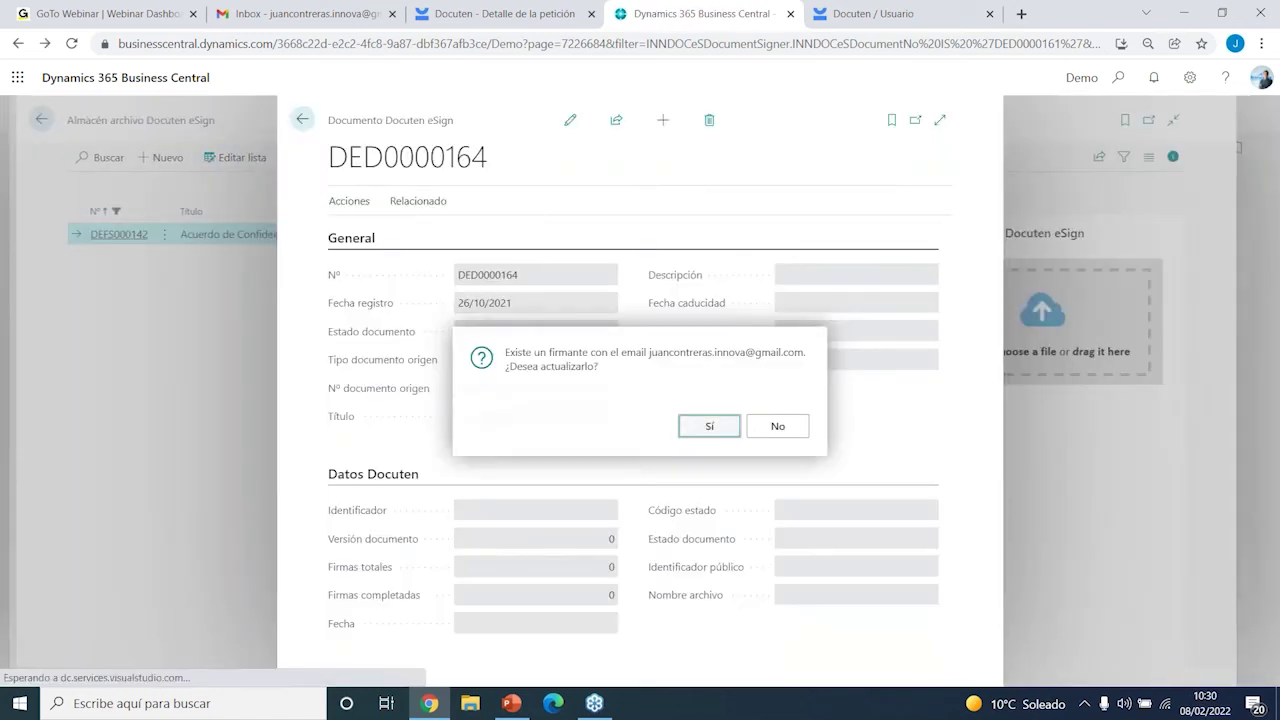
# Change the status of eSign document DED0000164 to Preparado
pyautogui.click(349, 205)
pyautogui.click(467, 238)
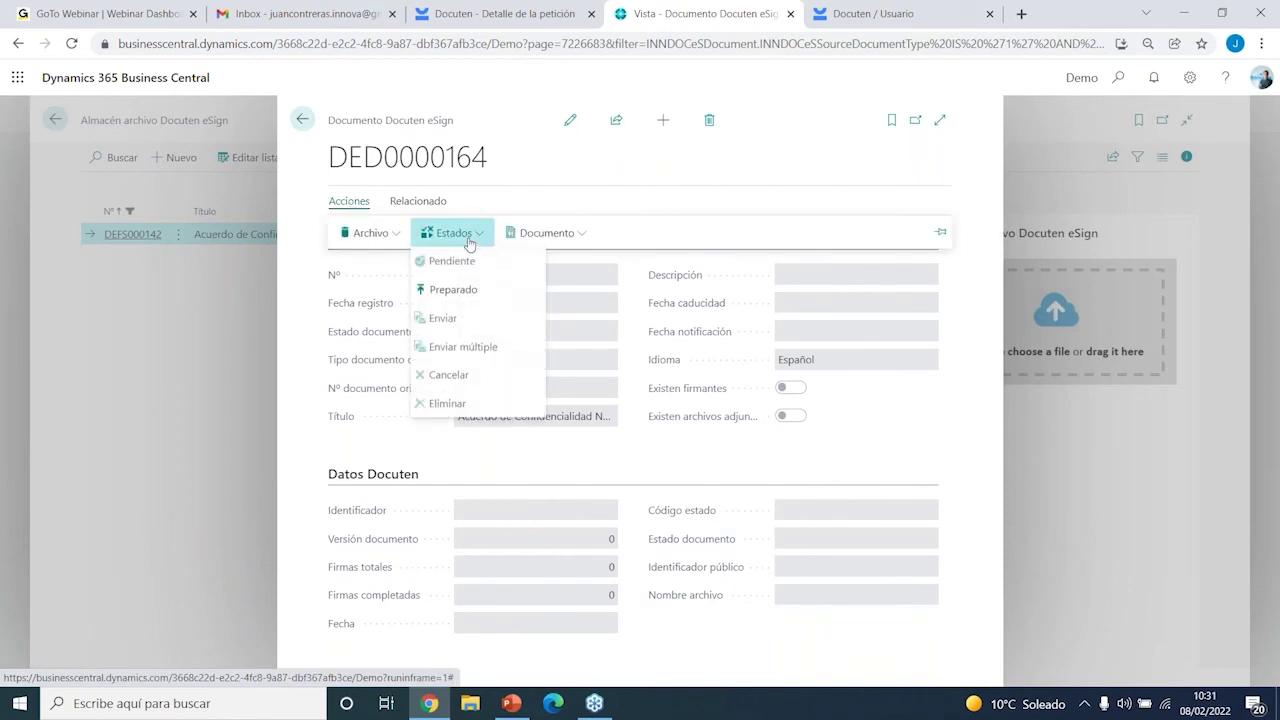
pyautogui.click(449, 289)
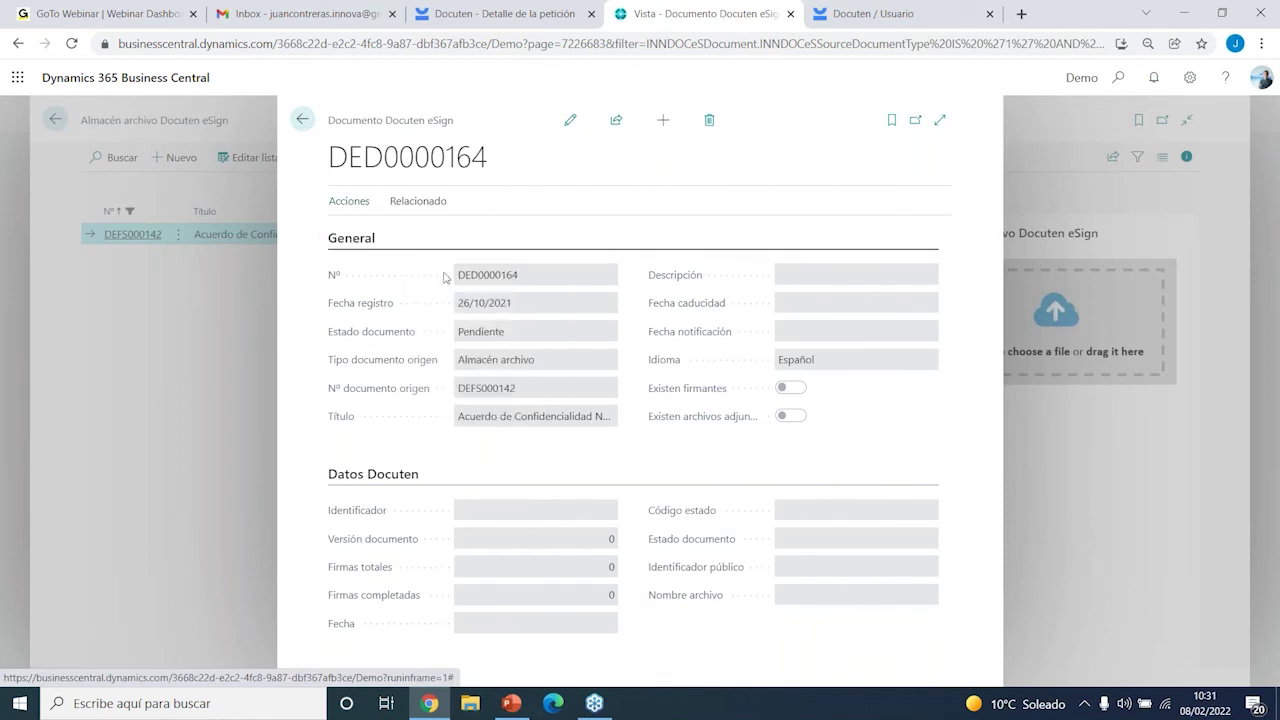
# Send eSign document DED0000164 to Docuten, confirming the submission and closing the notice
pyautogui.click(349, 200)
pyautogui.click(454, 232)
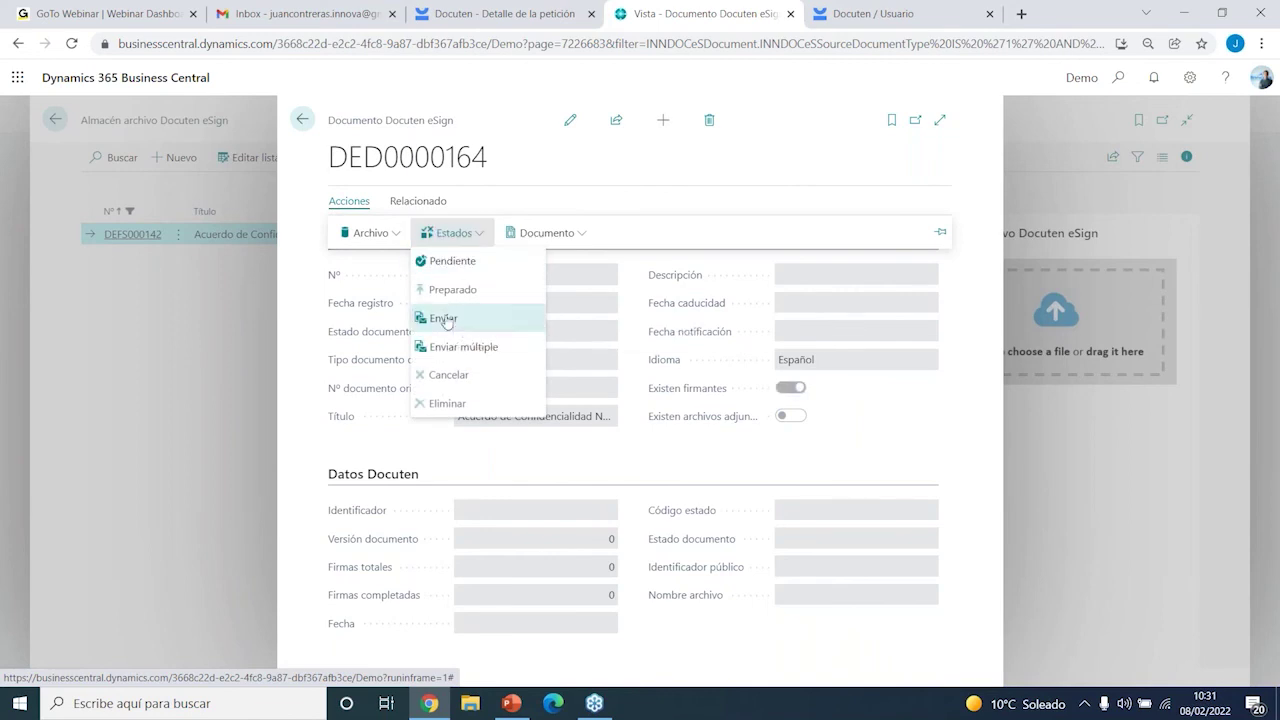
pyautogui.click(458, 320)
pyautogui.click(703, 424)
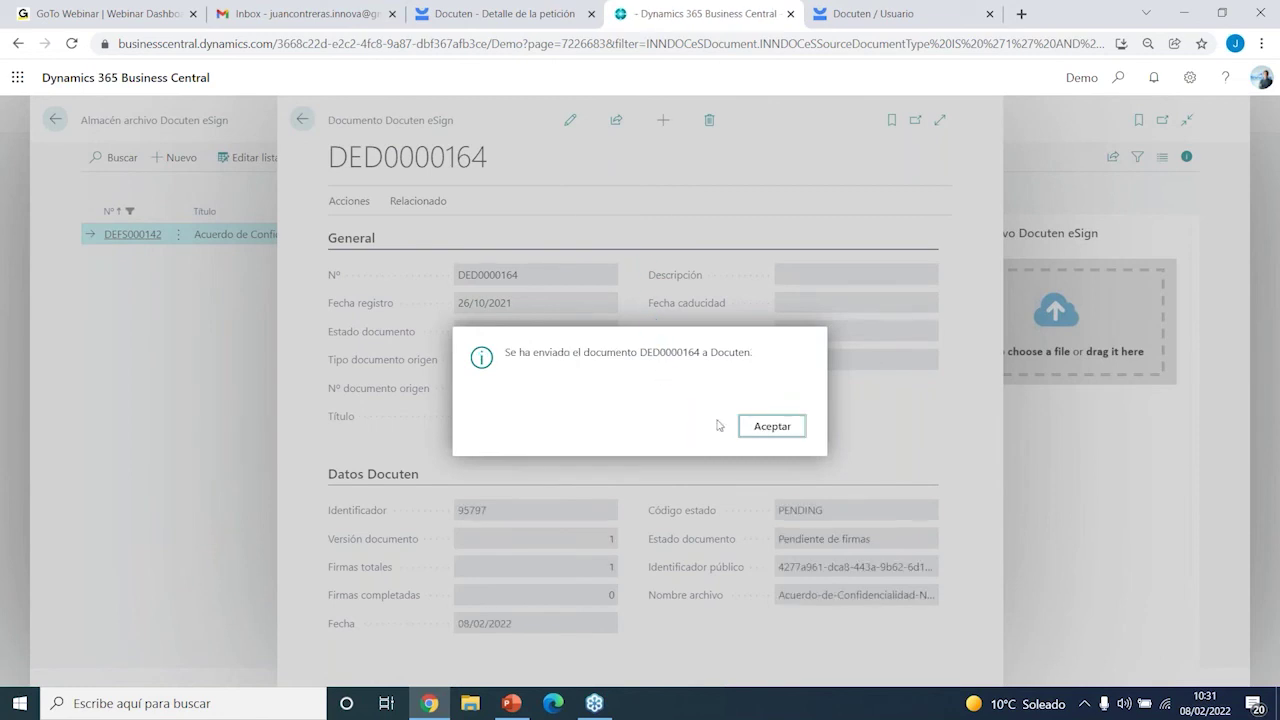
pyautogui.click(756, 432)
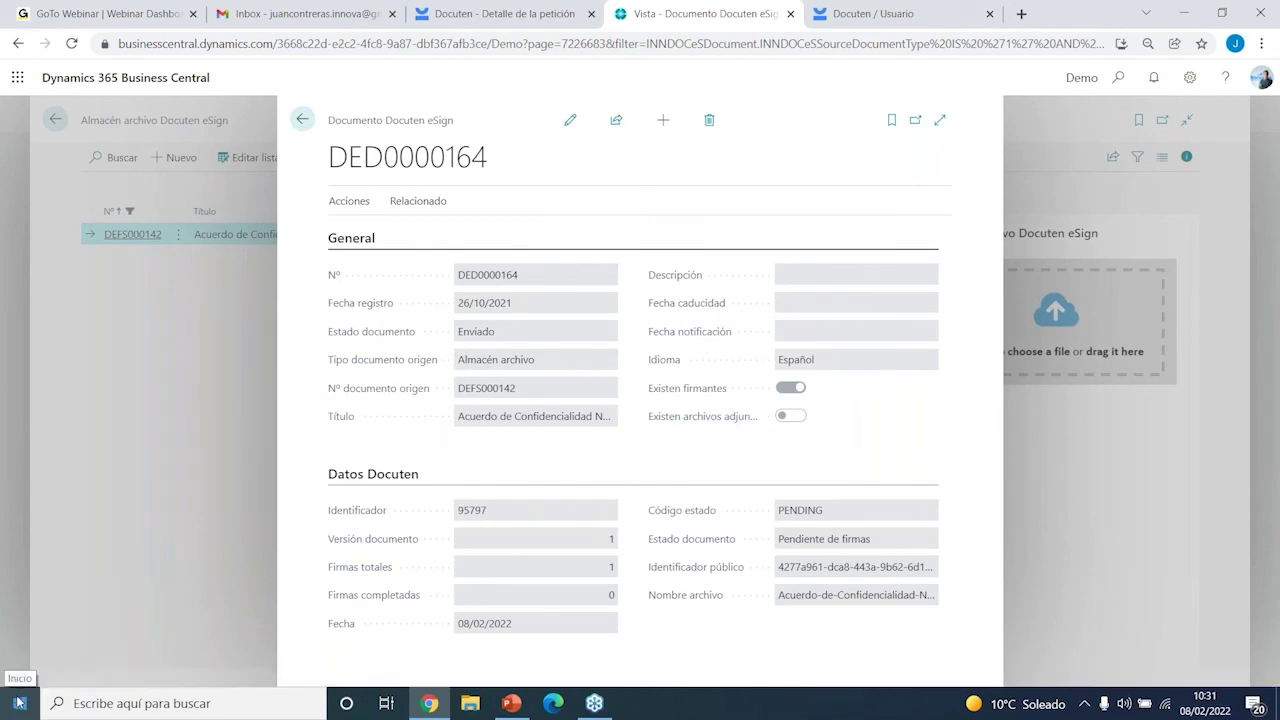
# Launch the screen mirroring app and bring the mirrored iPhone window in front of the eSign document
pyautogui.press('super')
pyautogui.write('mirr')
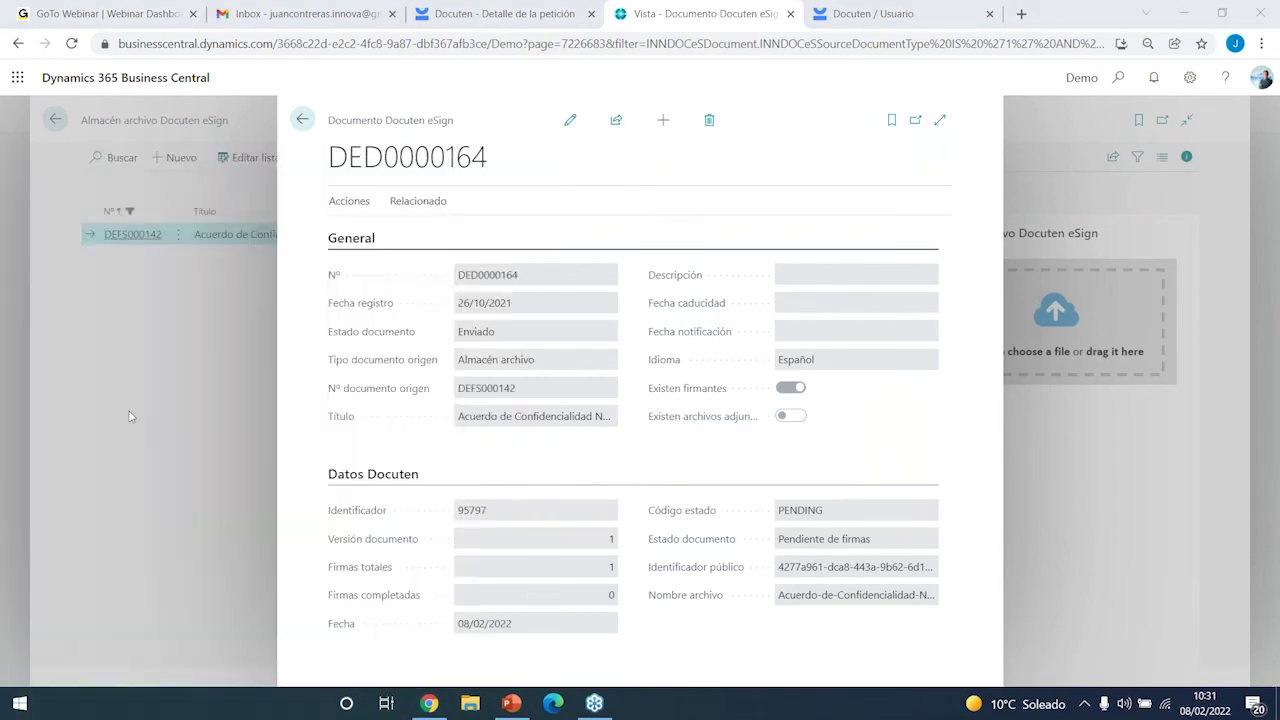
pyautogui.click(122, 260)
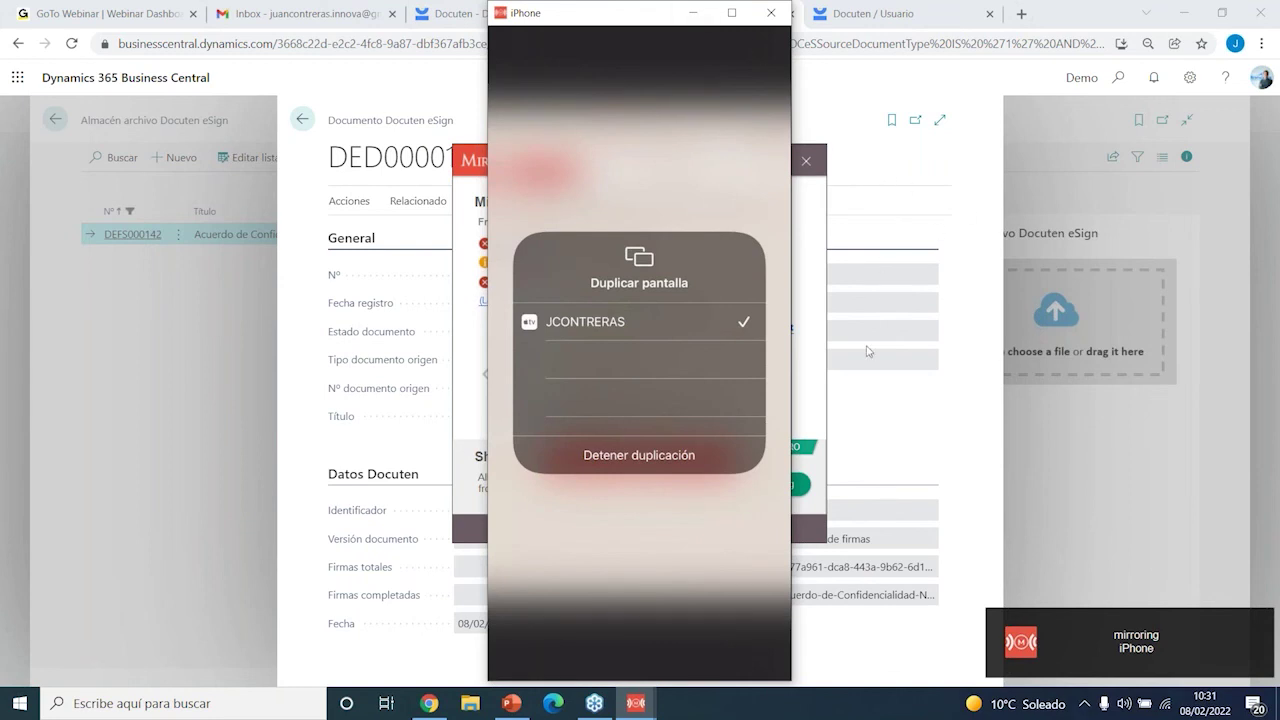
pyautogui.click(900, 250)
pyautogui.moveTo(636, 703)
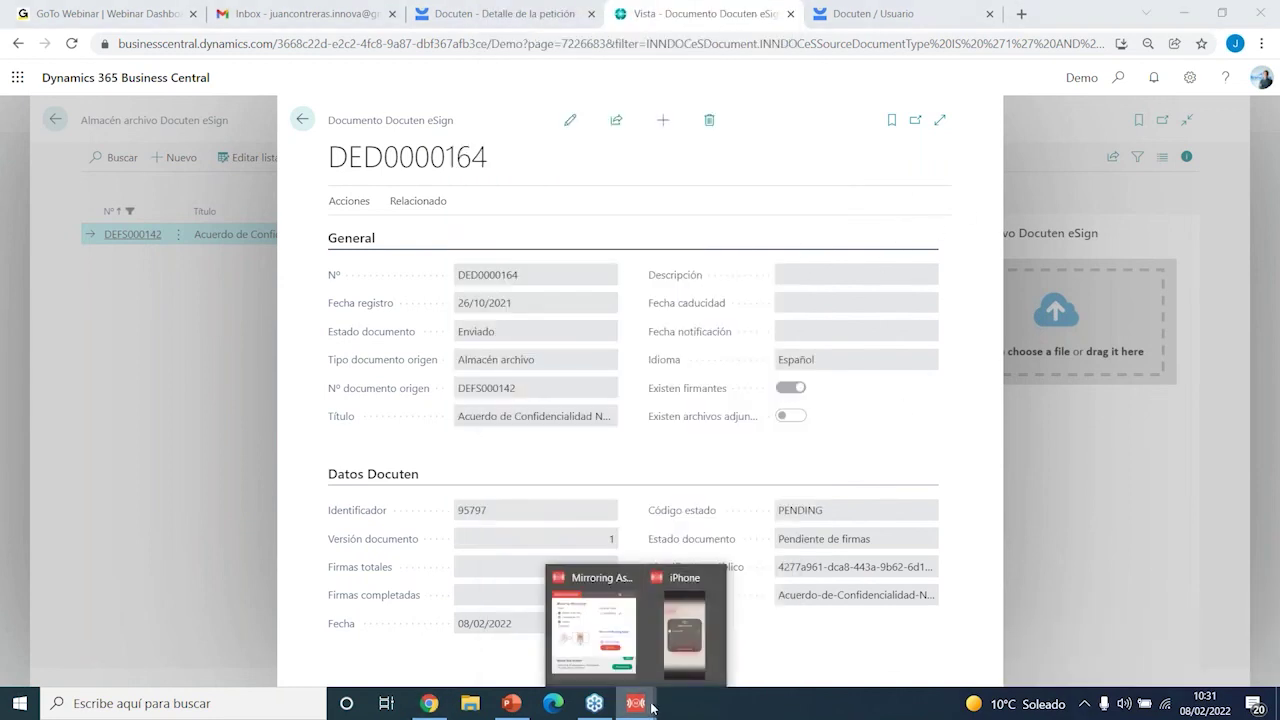
pyautogui.click(694, 622)
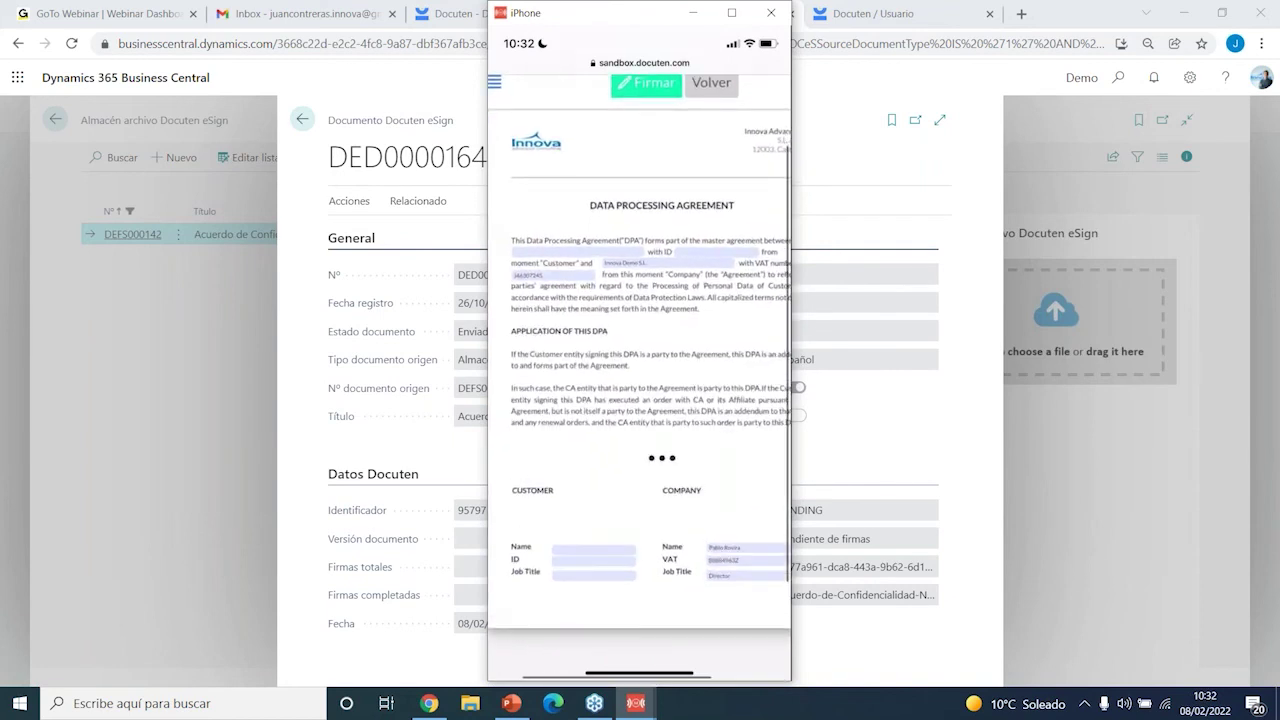
# Fill in the opening paragraph of the Data Processing Agreement on the phone with customer Xx and ID Xxxx
pyautogui.click(577, 252)
pyautogui.write('Xx')
pyautogui.click(718, 235)
pyautogui.write('Xx')
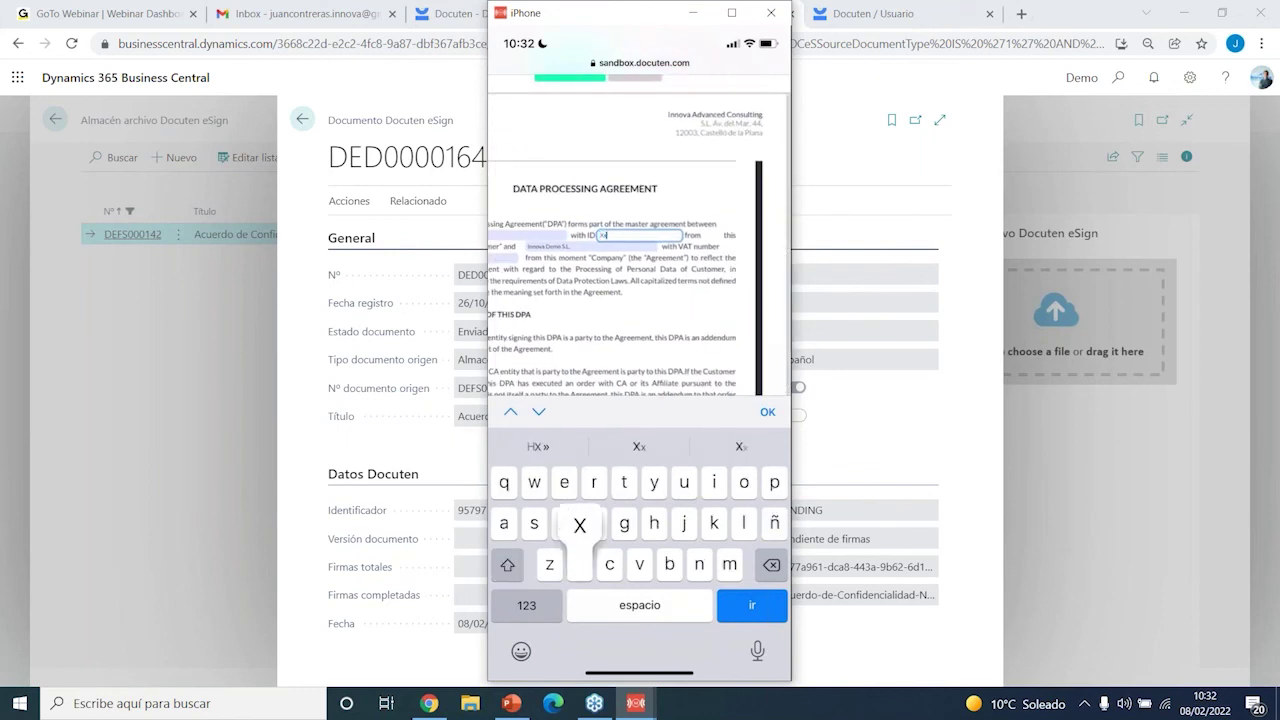
pyautogui.click(610, 298)
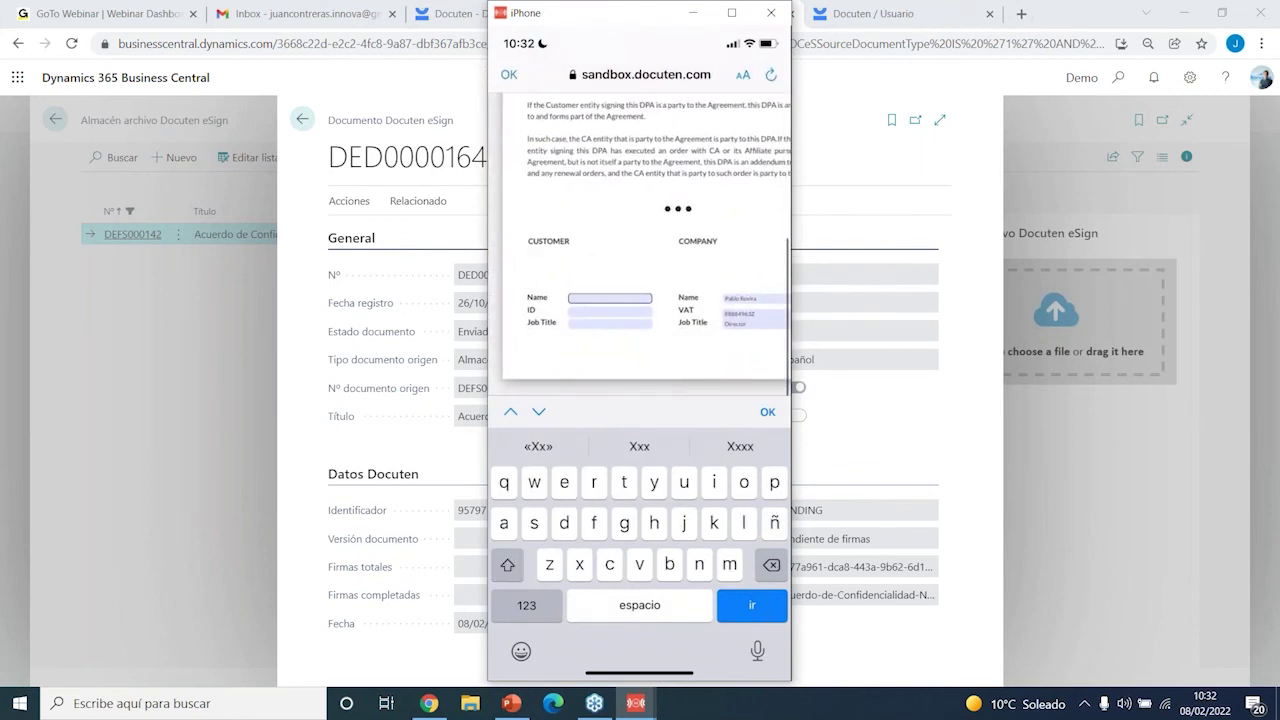
pyautogui.write('xxx')
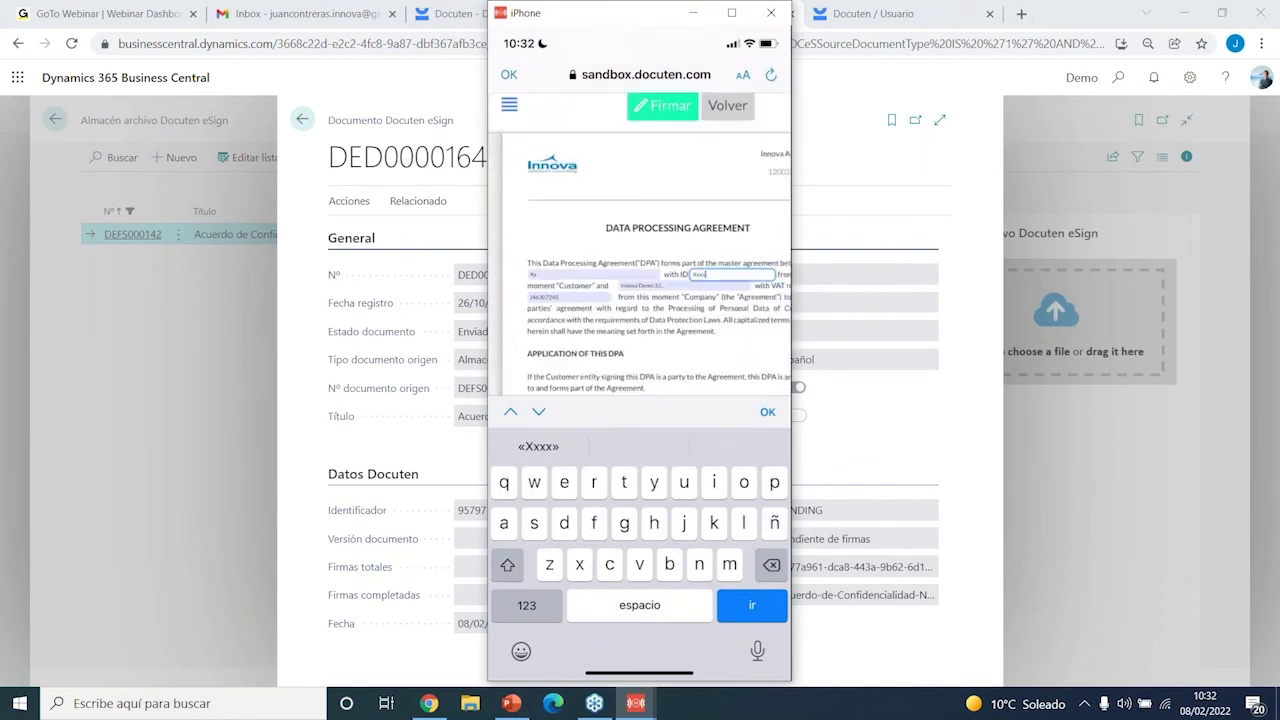
# Complete the agreement's customer block with name Xxx, ID Xx and job title Xxx
pyautogui.click(610, 302)
pyautogui.write('Xxx')
pyautogui.click(610, 257)
pyautogui.write('Xx')
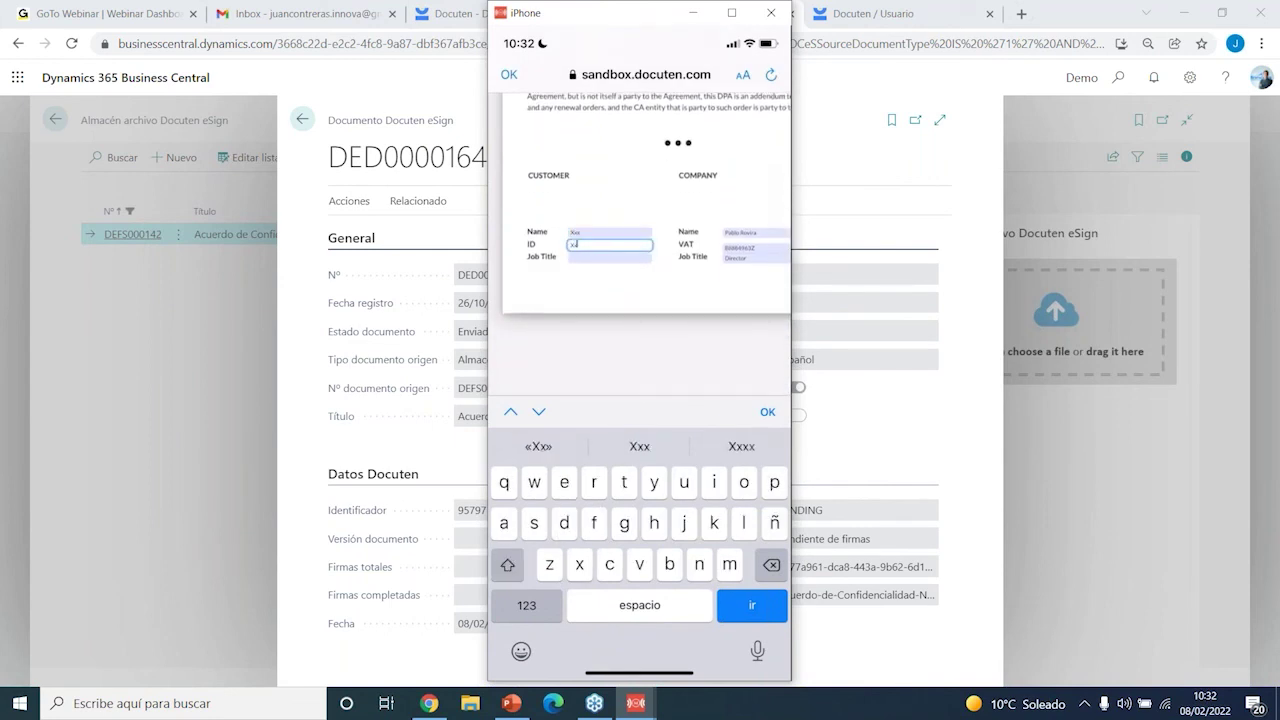
pyautogui.click(610, 257)
pyautogui.write('Xxx')
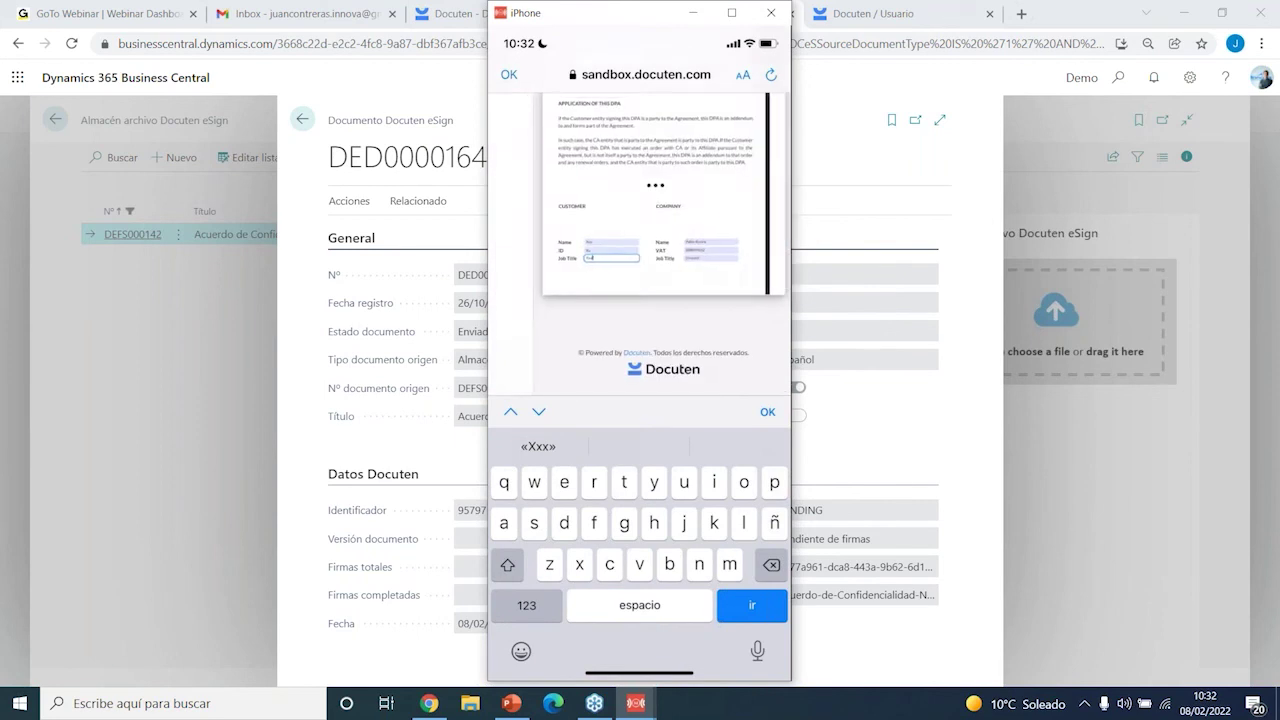
pyautogui.scroll(10, 639, 245)
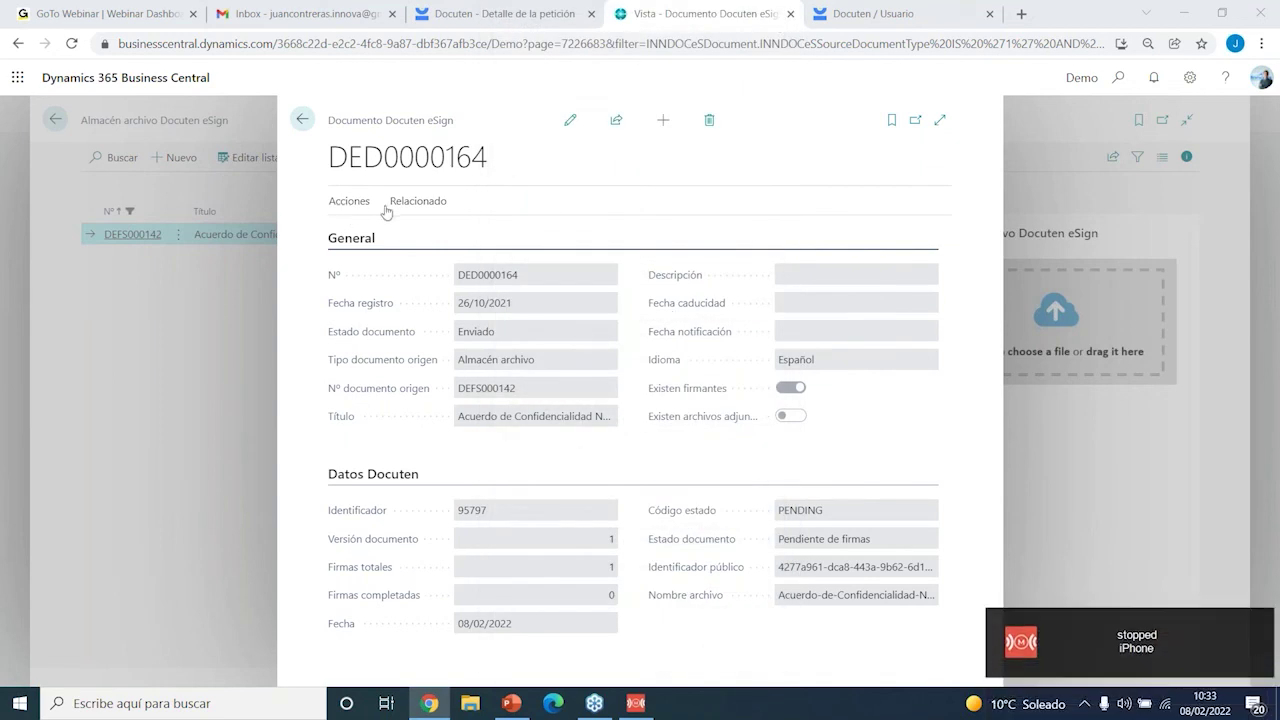
# Retrieve the current detail of eSign document DED0000164 from Docuten
pyautogui.click(352, 201)
pyautogui.click(557, 240)
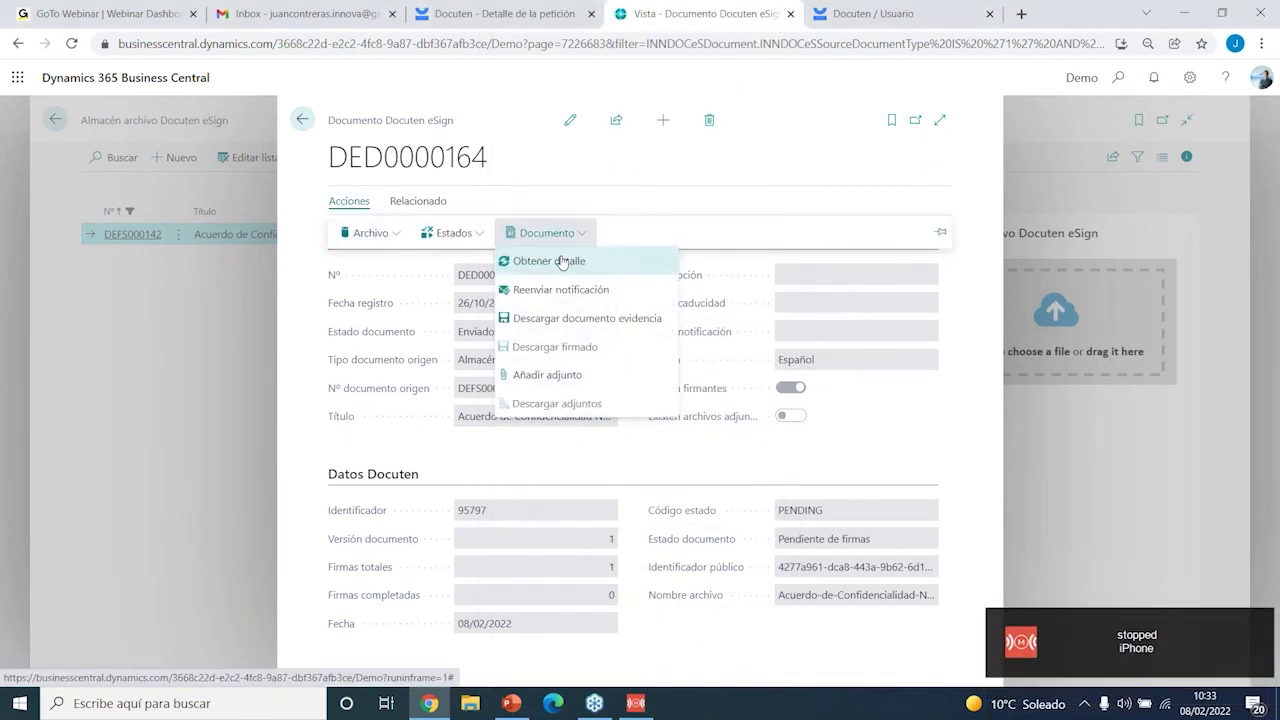
pyautogui.click(564, 262)
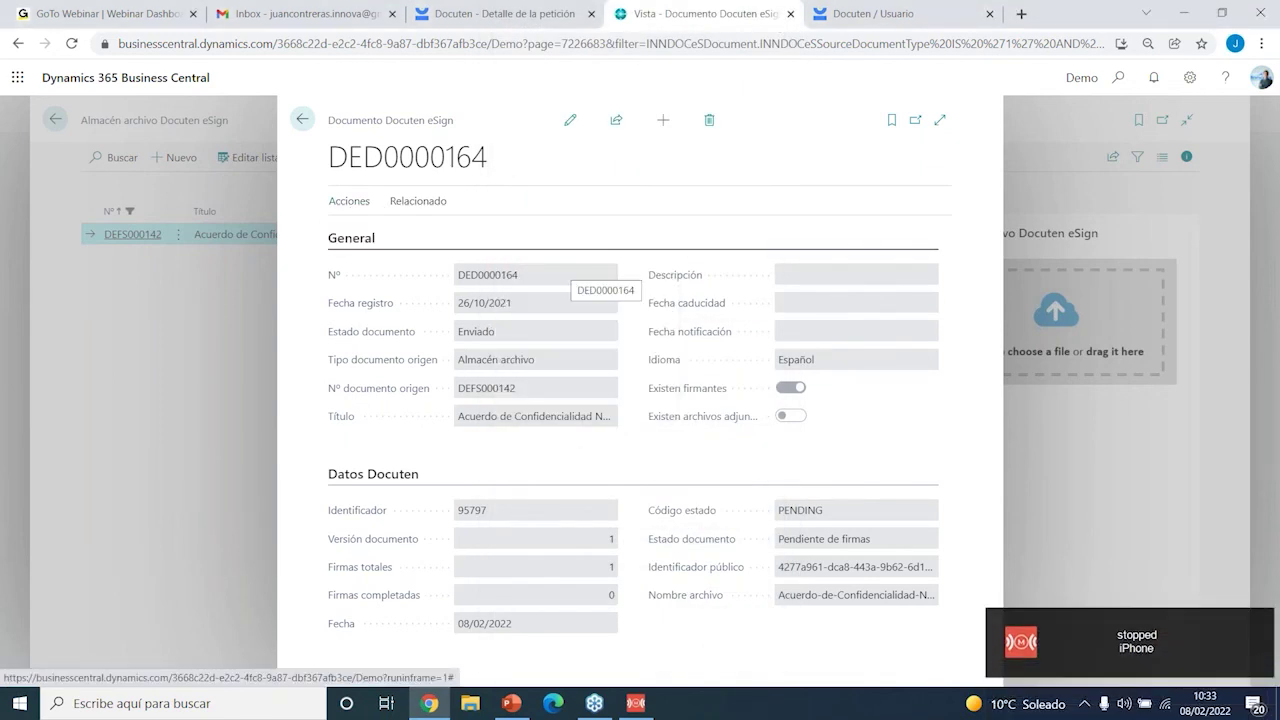
# Download the signed version of document DED0000164, review its filled fields and signature in the PDF, and close it
pyautogui.click(350, 202)
pyautogui.click(557, 236)
pyautogui.click(580, 346)
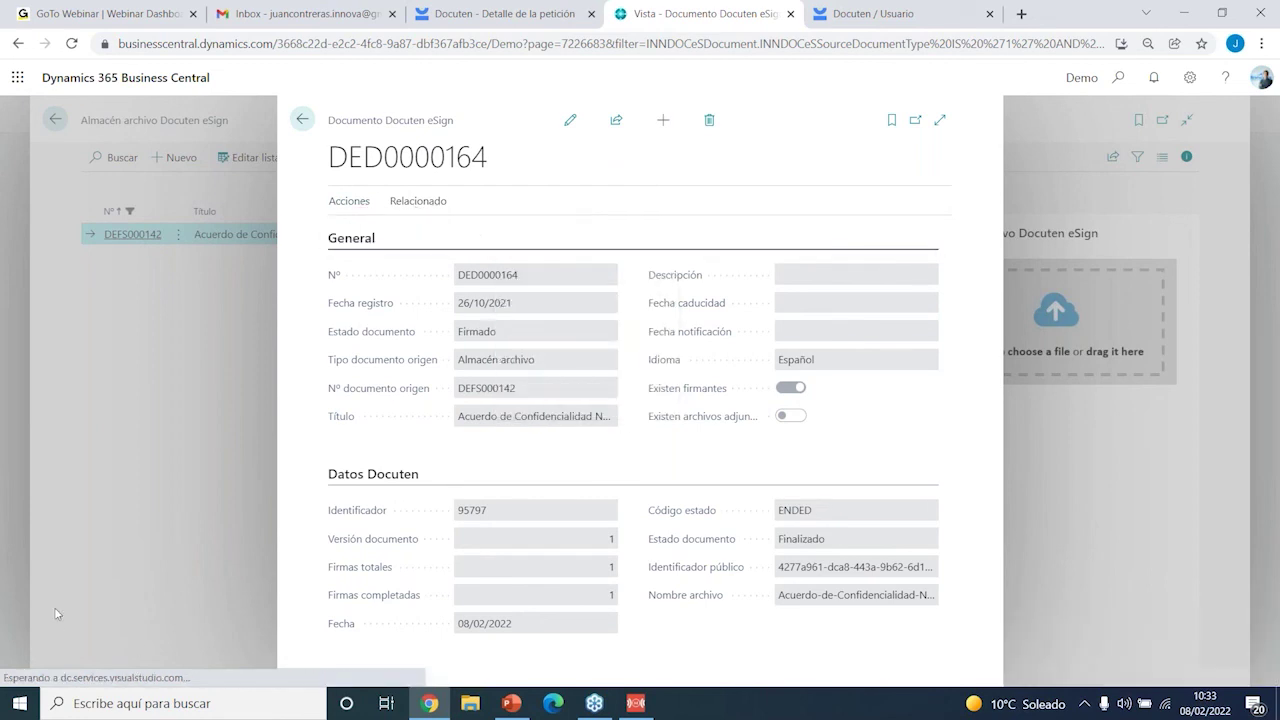
pyautogui.click(40, 662)
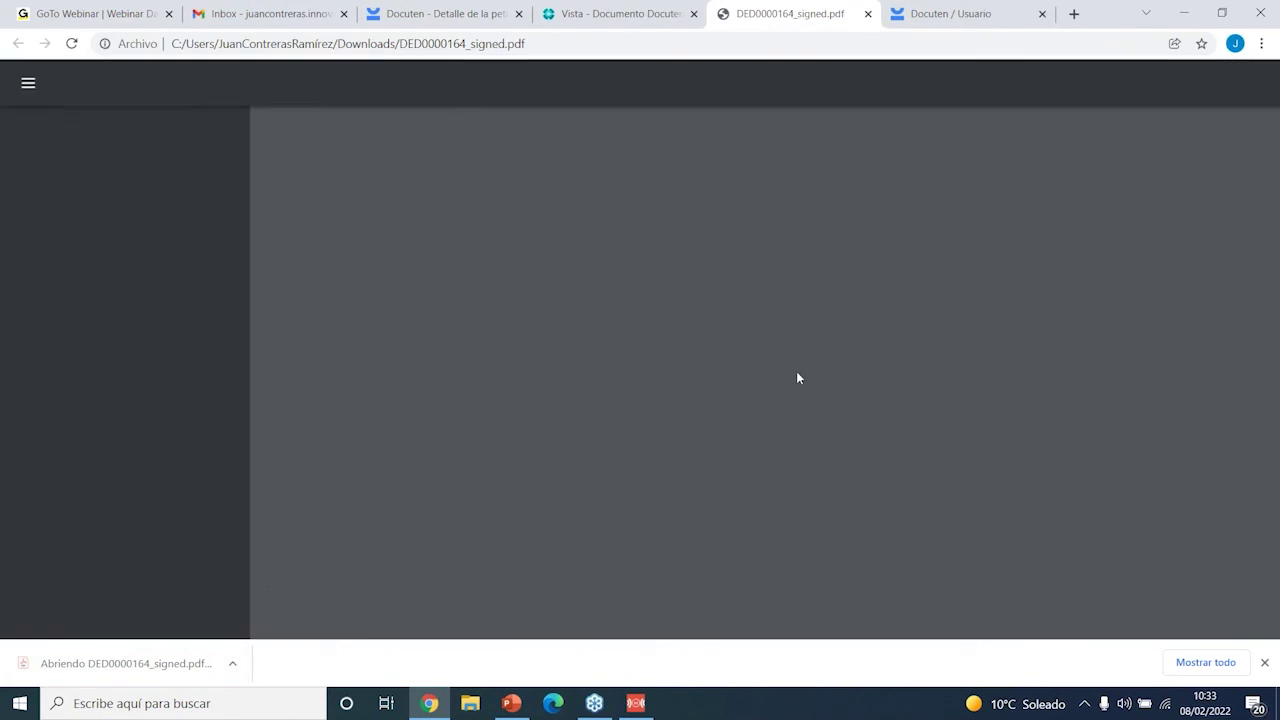
pyautogui.scroll(-2, 700, 330)
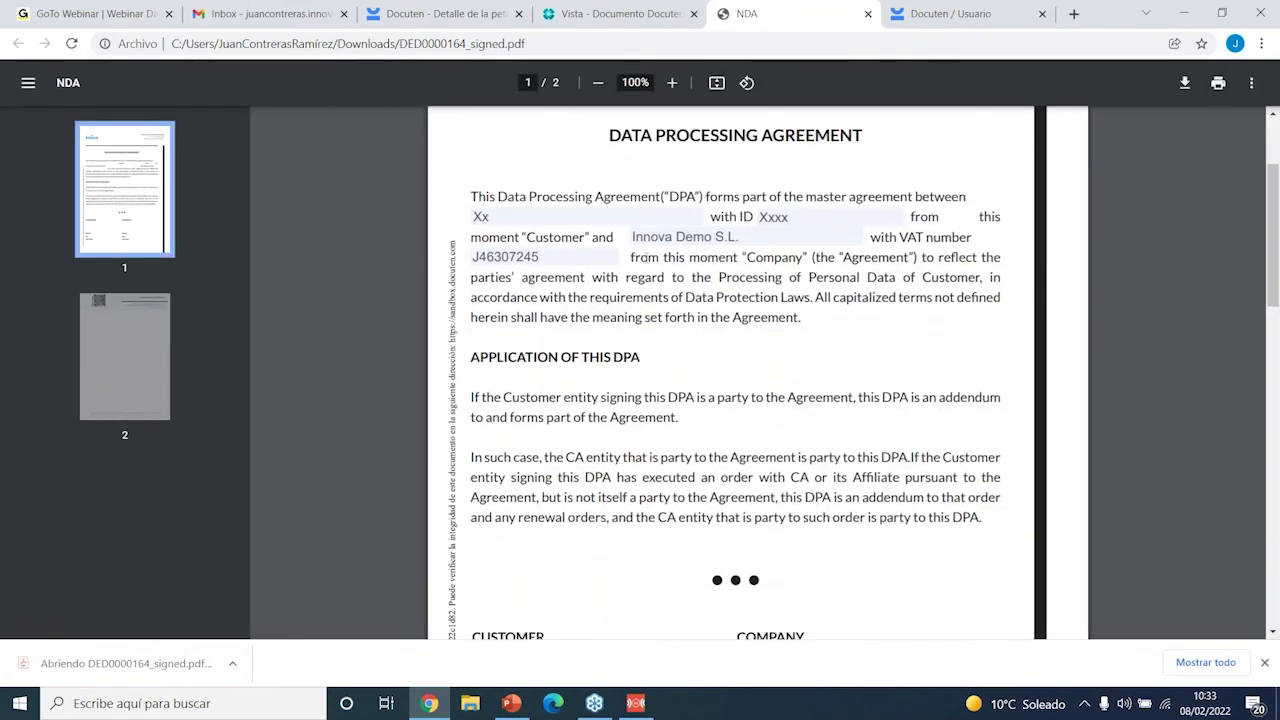
pyautogui.scroll(-10, 645, 257)
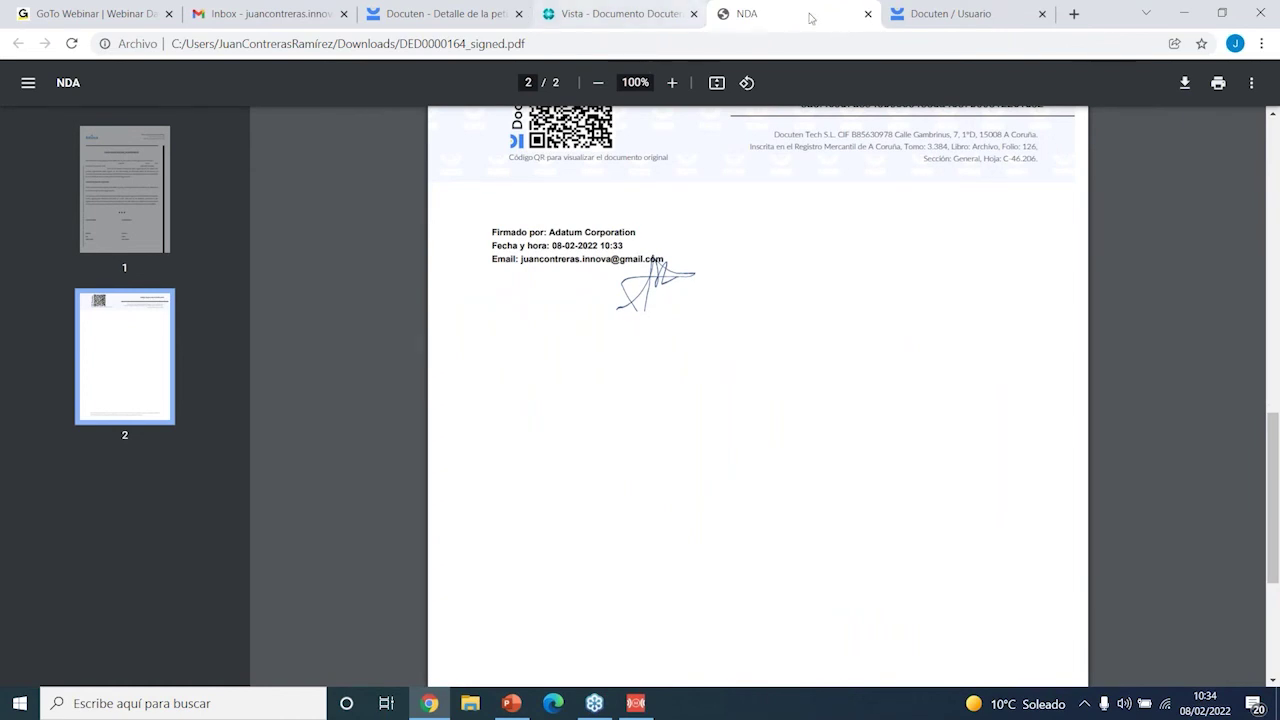
pyautogui.click(867, 13)
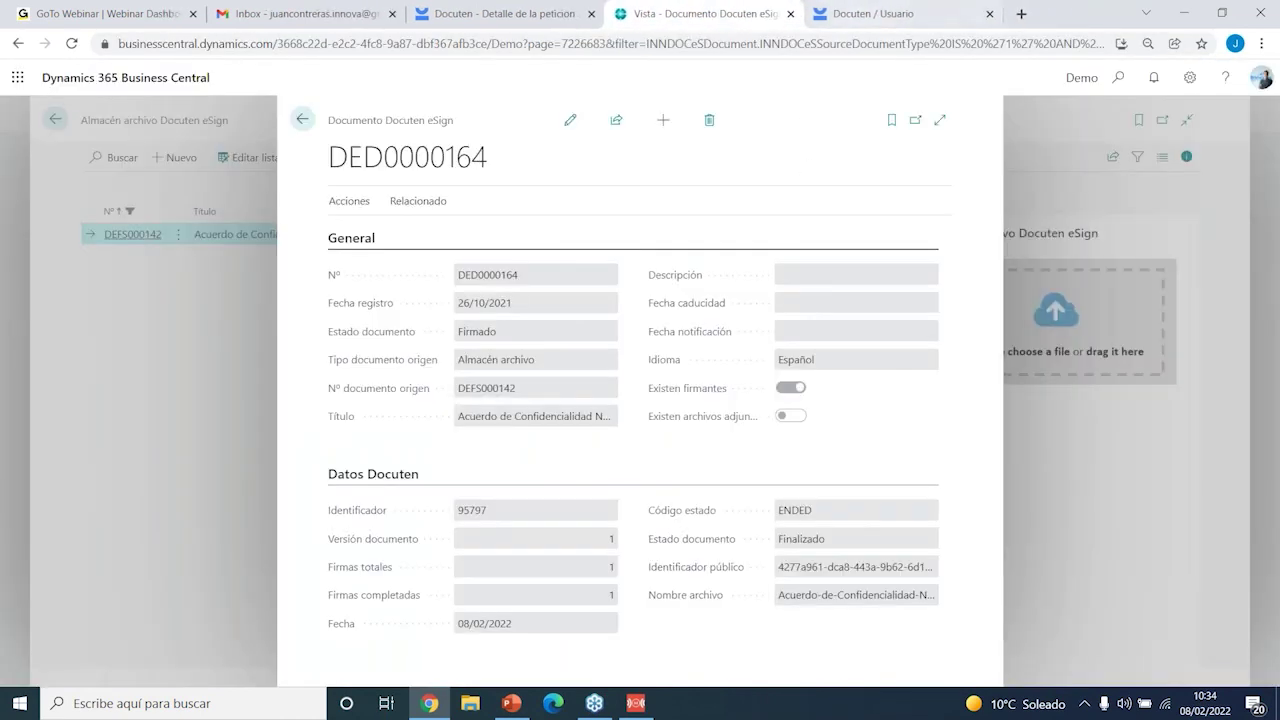
# Leave the eSign document, file archive and Adatum Corporation customer card to return to the Docuten eSign home page
pyautogui.click(302, 119)
pyautogui.click(55, 119)
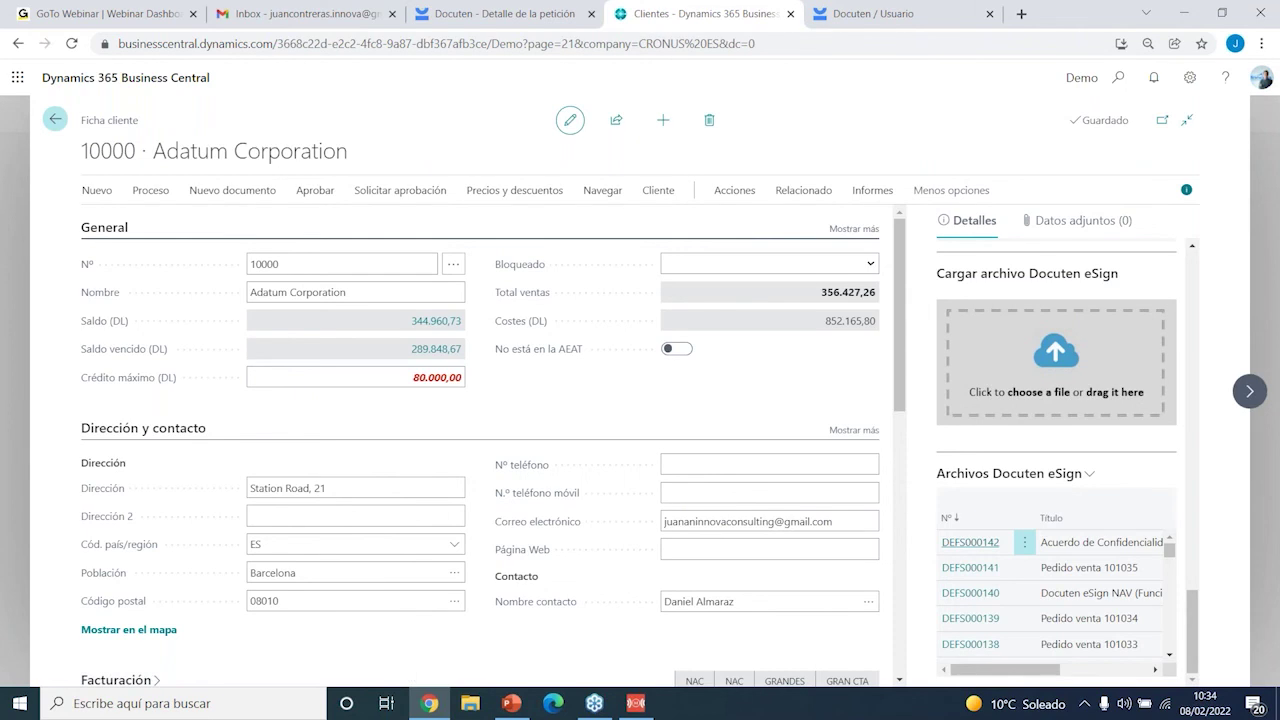
pyautogui.click(55, 119)
pyautogui.click(102, 129)
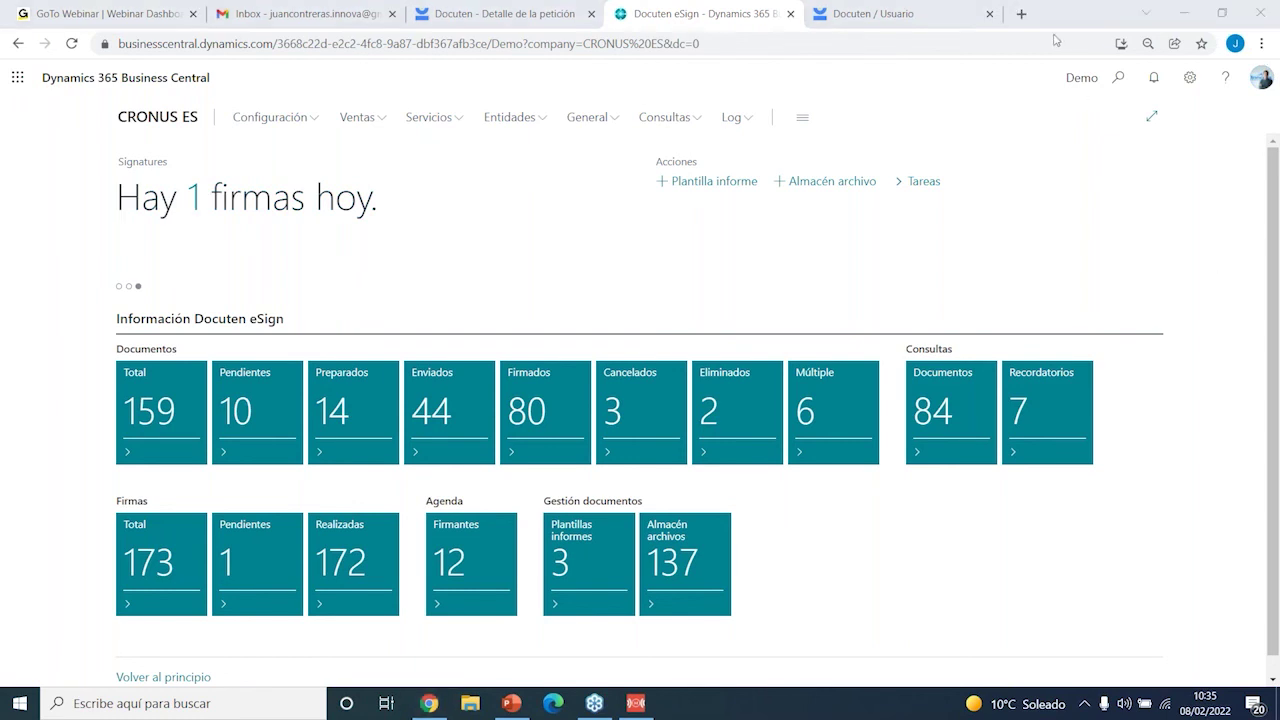
# Switch to the Docuten web portal, close the request detail page and sign in with the saved credentials
pyautogui.click(925, 12)
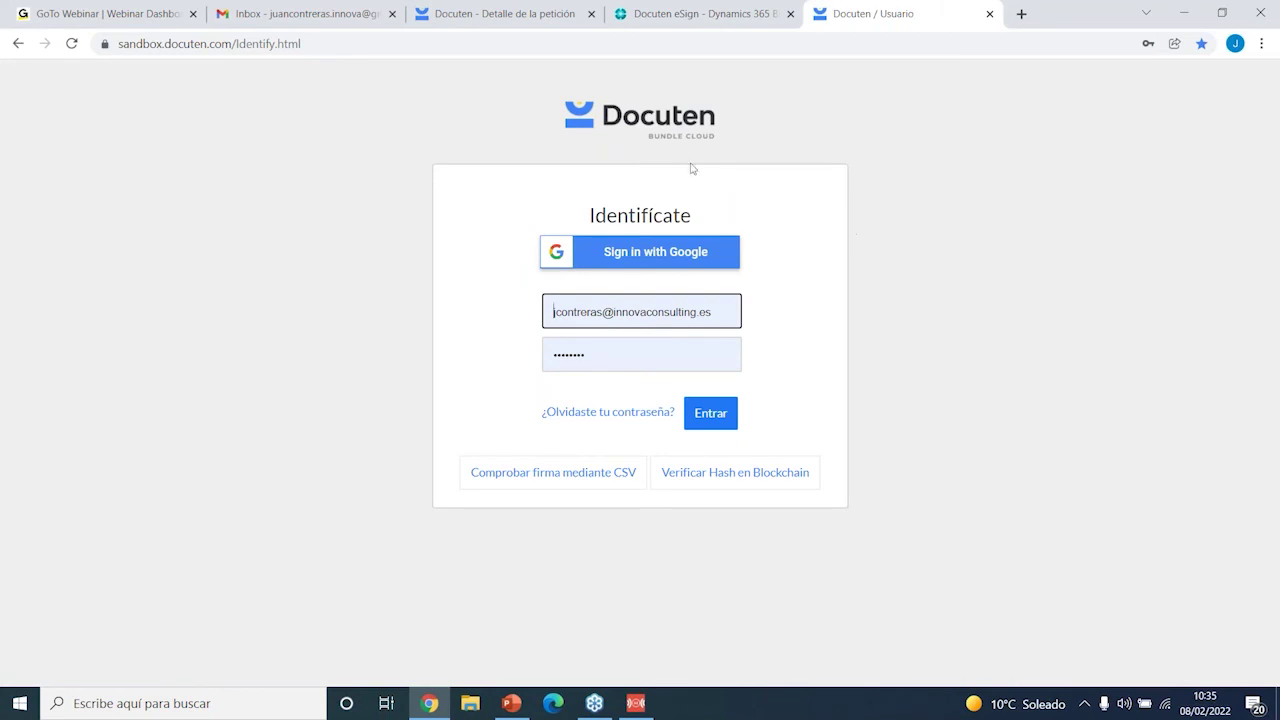
pyautogui.click(591, 14)
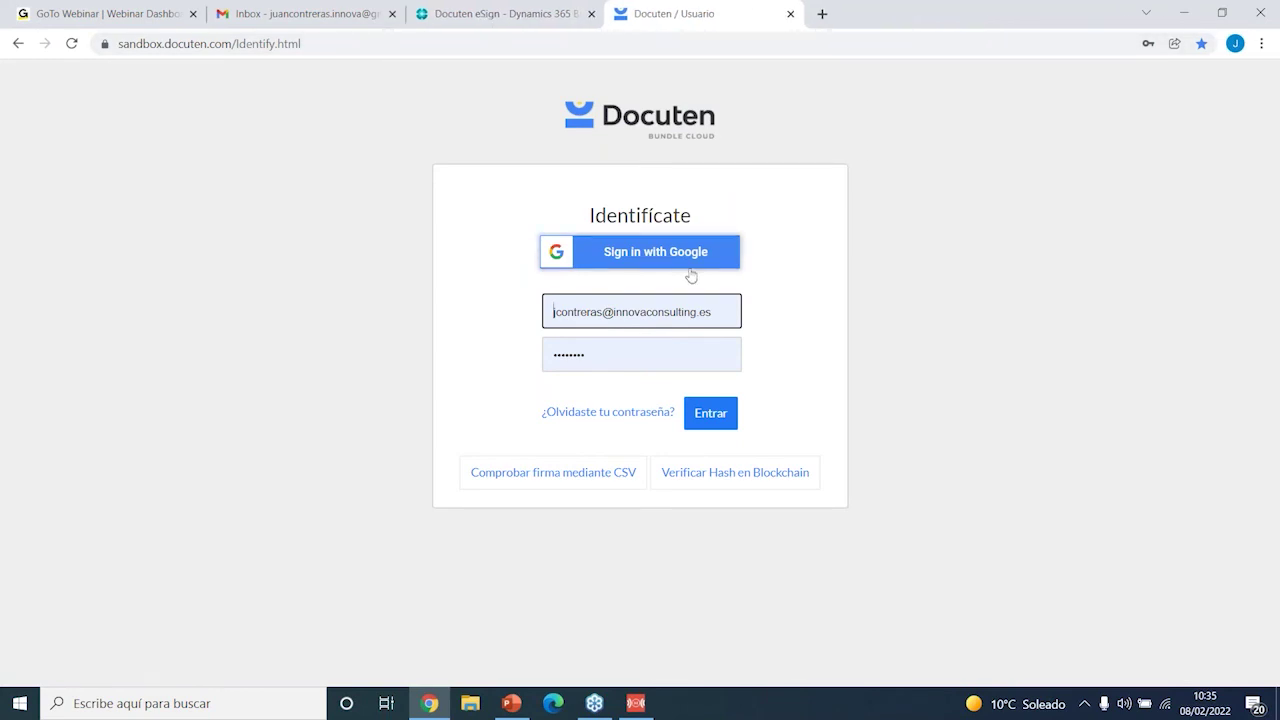
pyautogui.click(712, 415)
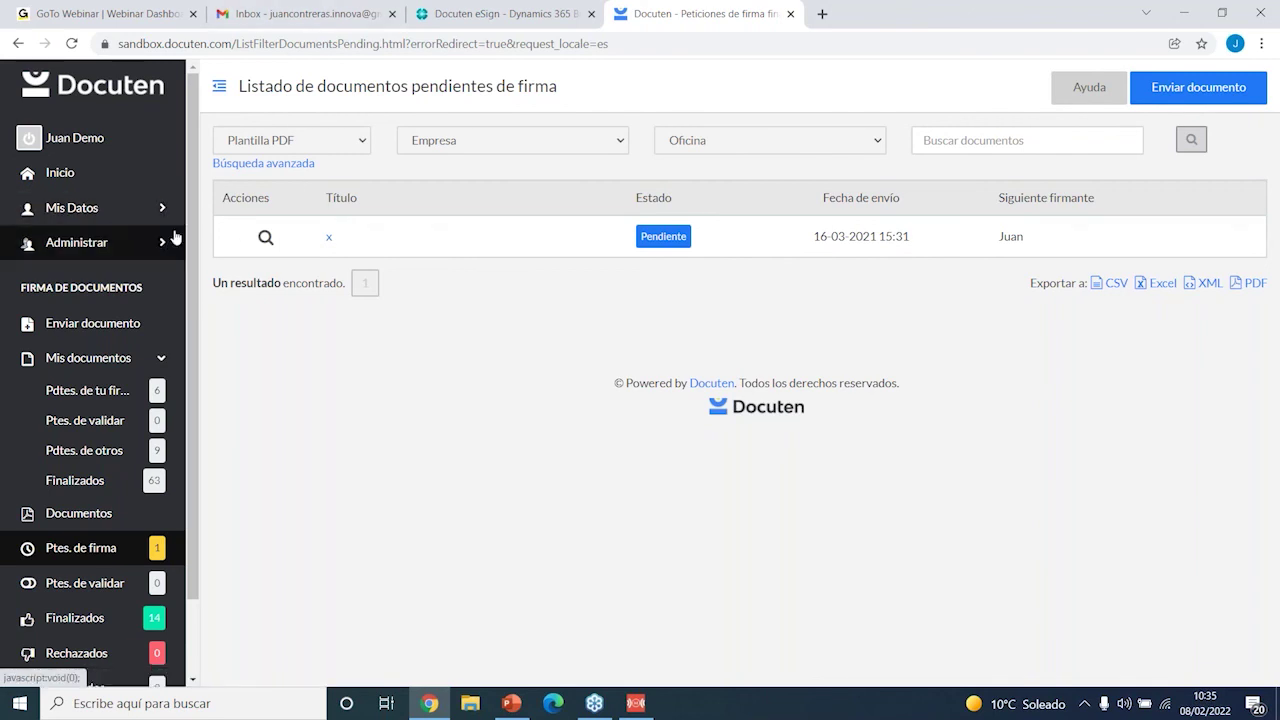
# View the companies and offices set up in the Docuten administration area
pyautogui.click(122, 236)
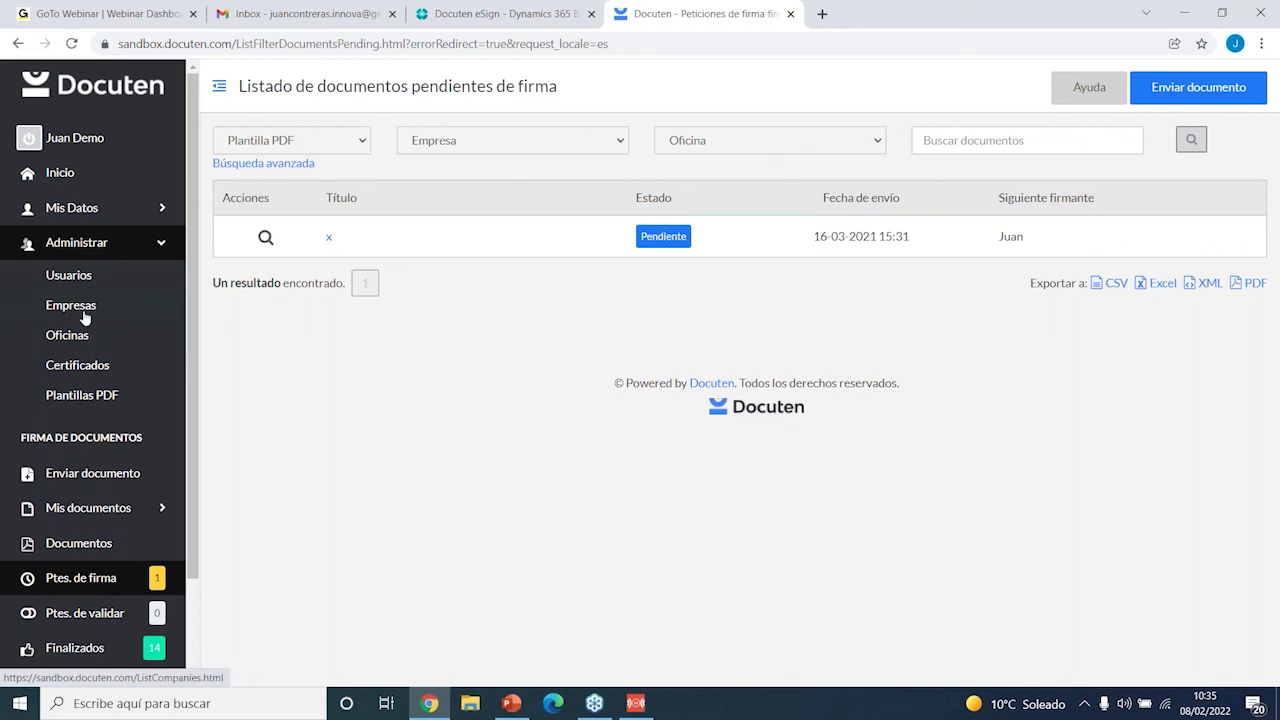
pyautogui.click(85, 316)
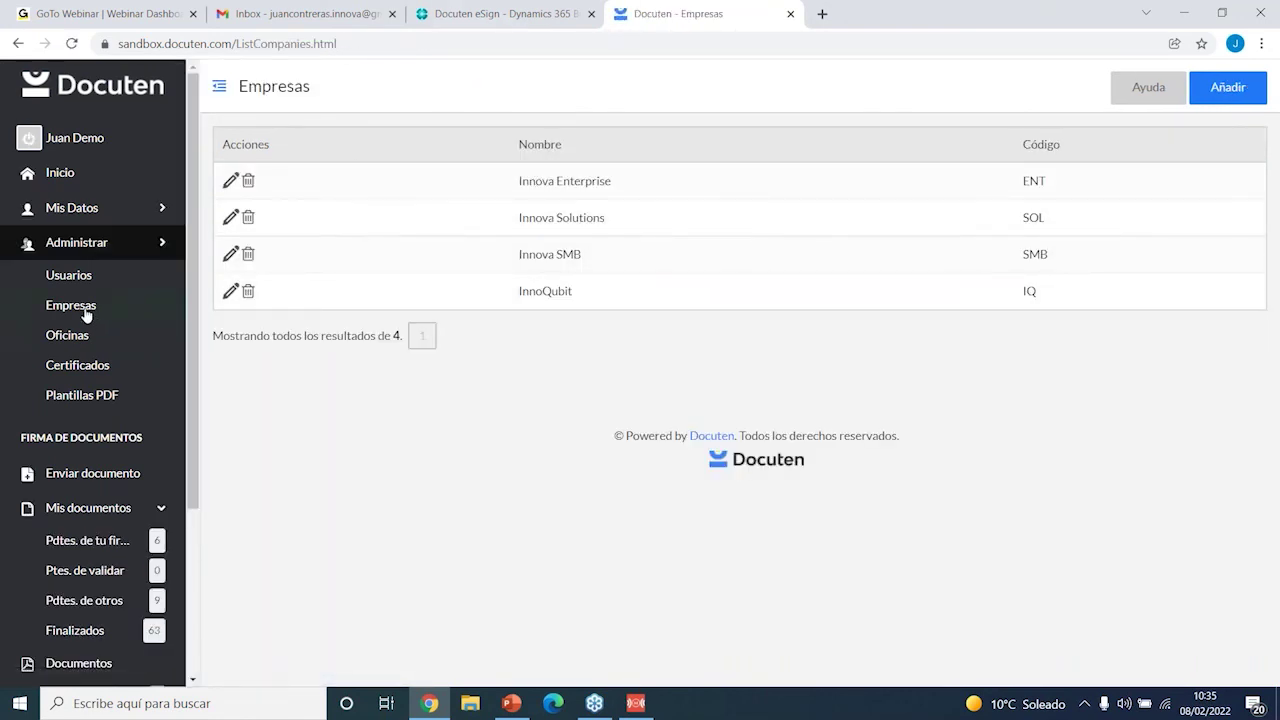
pyautogui.click(73, 338)
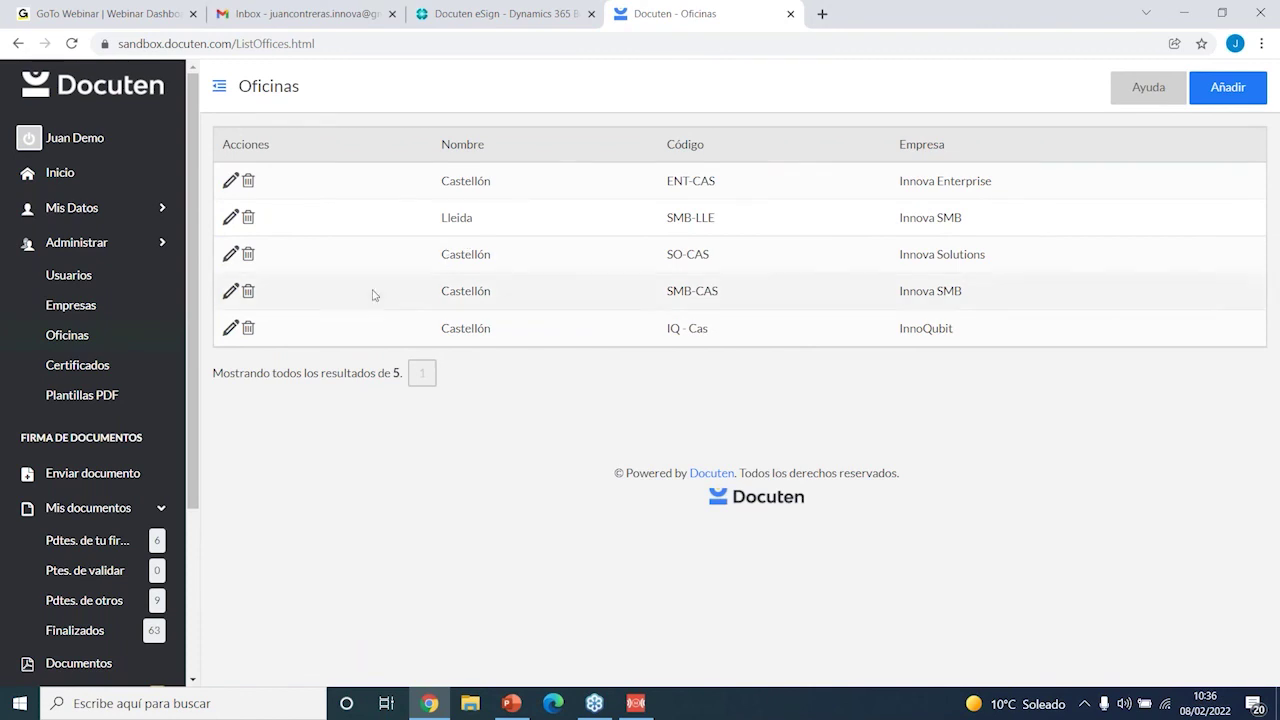
# Open a blank new-user form from the user list and examine its office choices and available roles
pyautogui.click(70, 276)
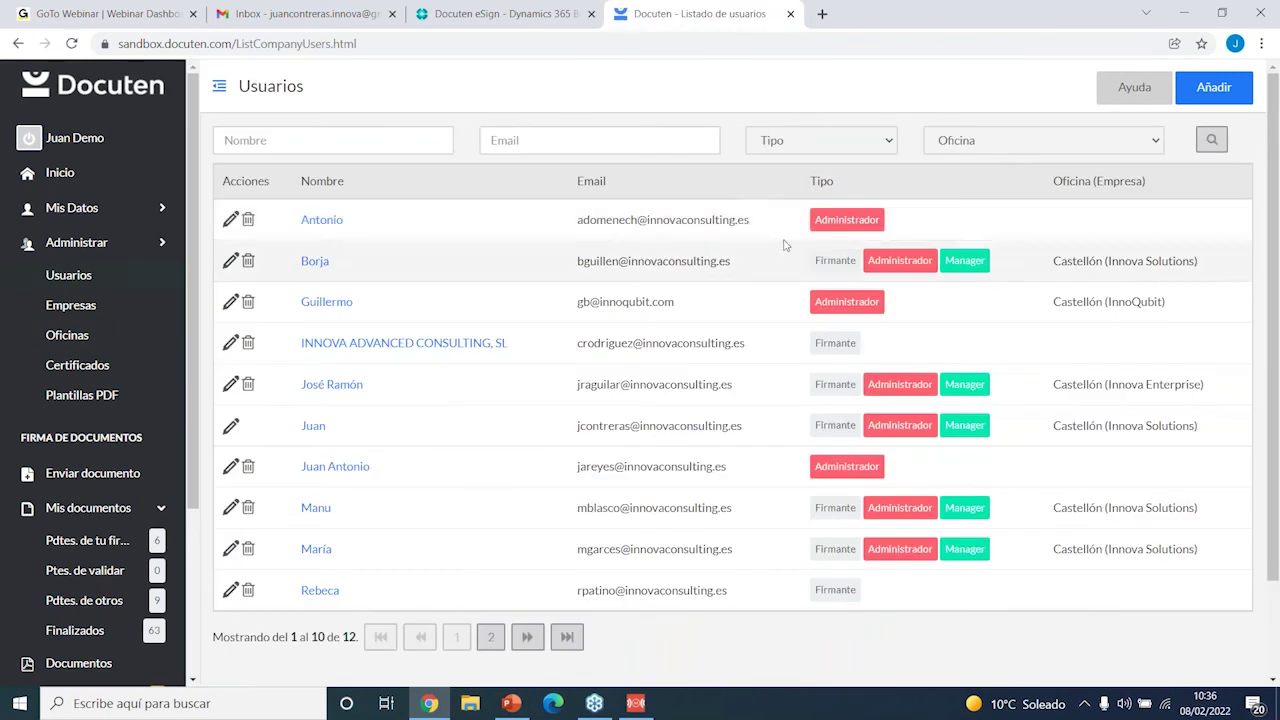
pyautogui.click(1213, 87)
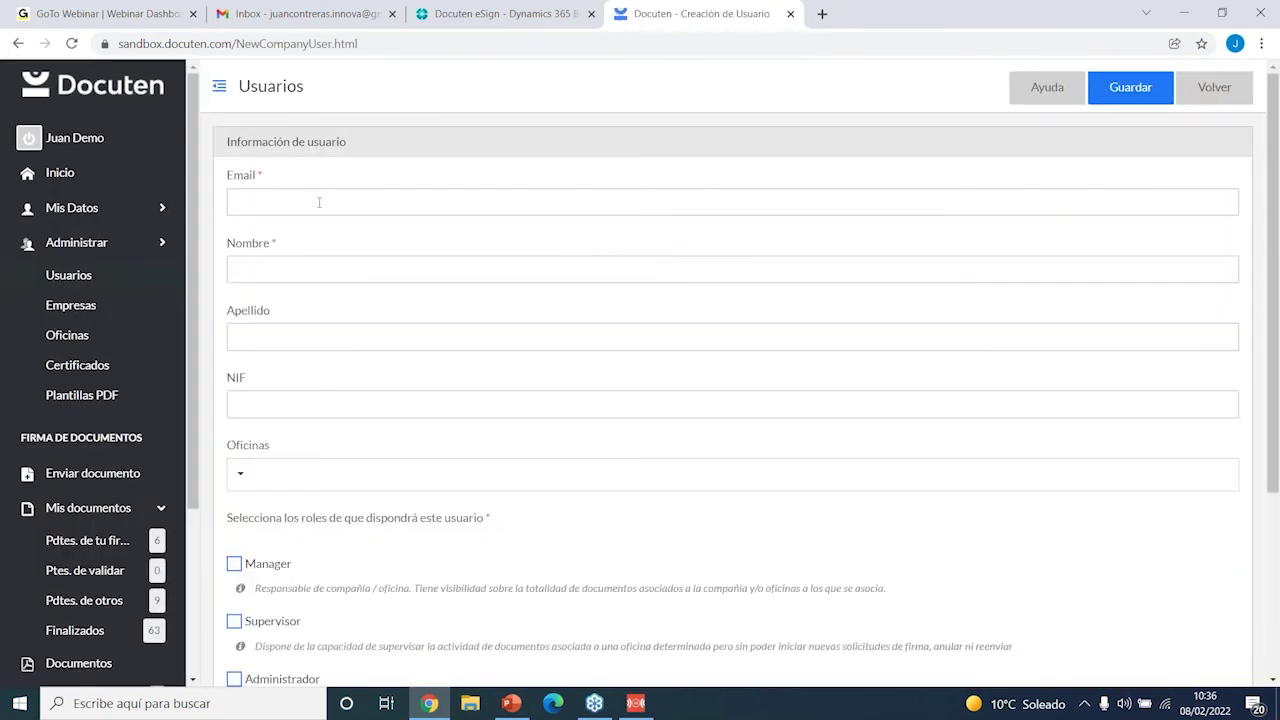
pyautogui.scroll(-3, 298, 318)
pyautogui.click(277, 307)
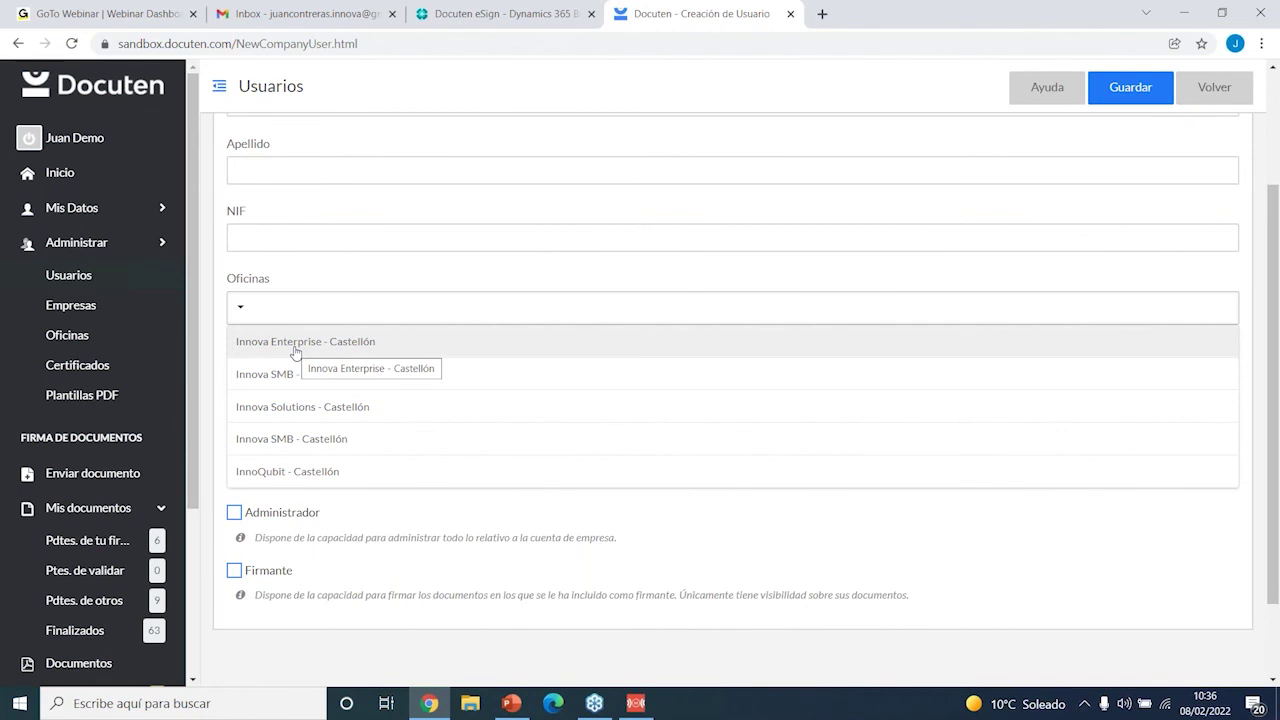
pyautogui.click(513, 521)
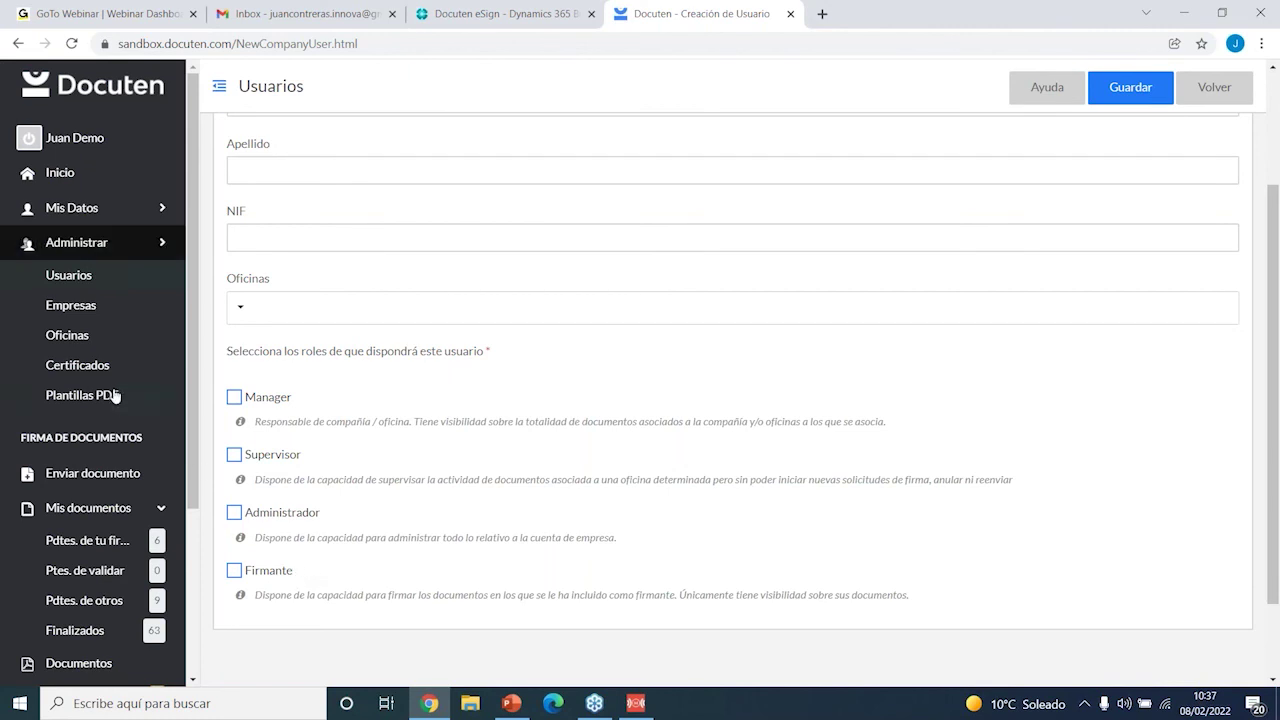
# View the platform certificates, then open the D M145 template from the PDF templates
pyautogui.click(88, 366)
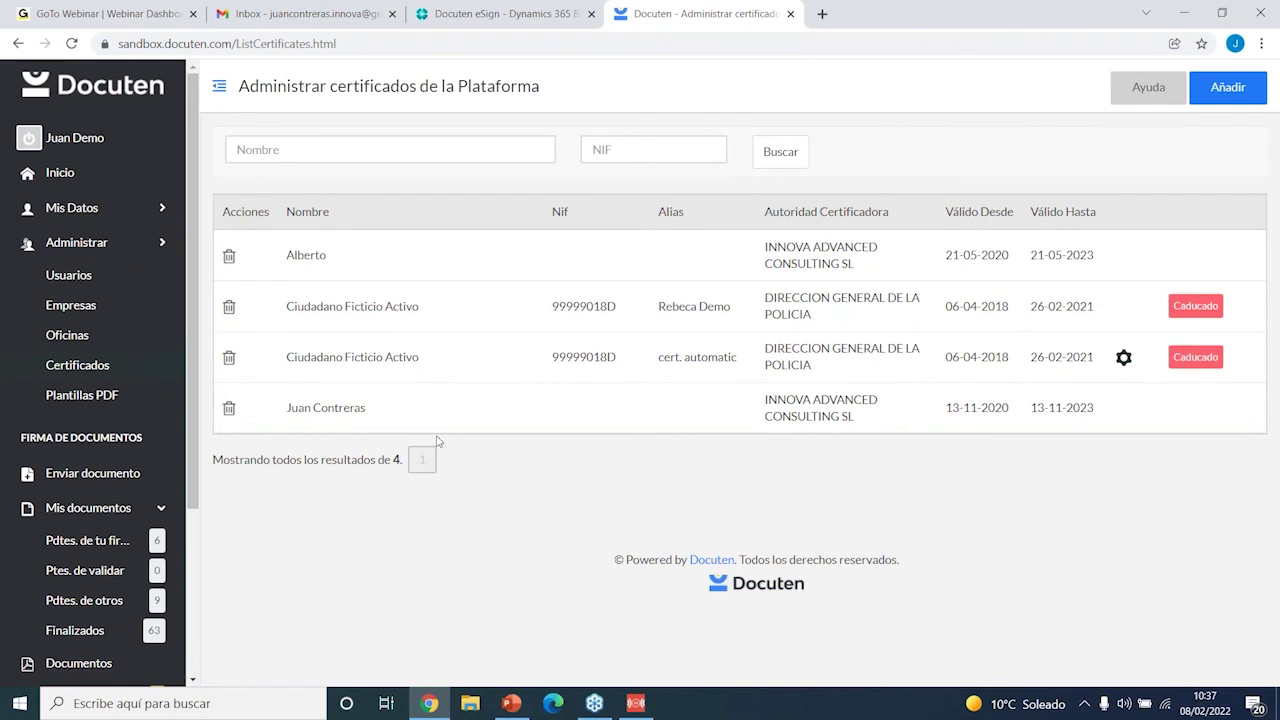
pyautogui.click(65, 397)
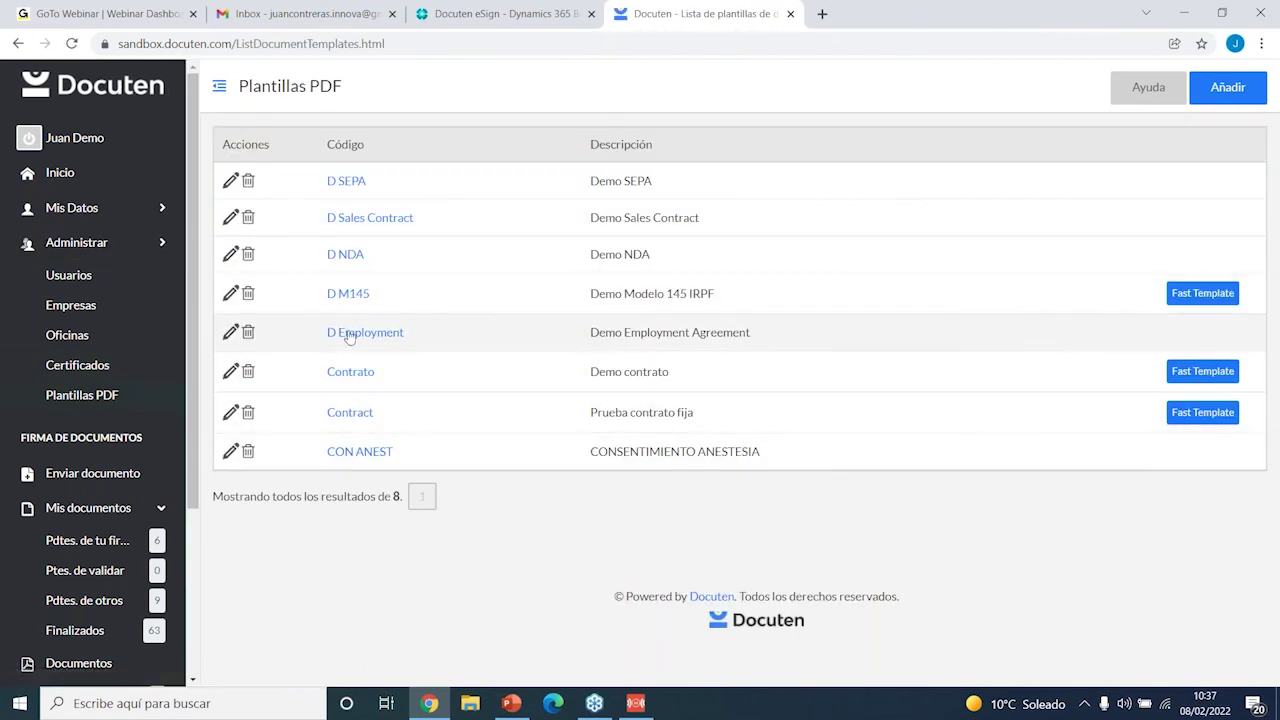
pyautogui.click(350, 296)
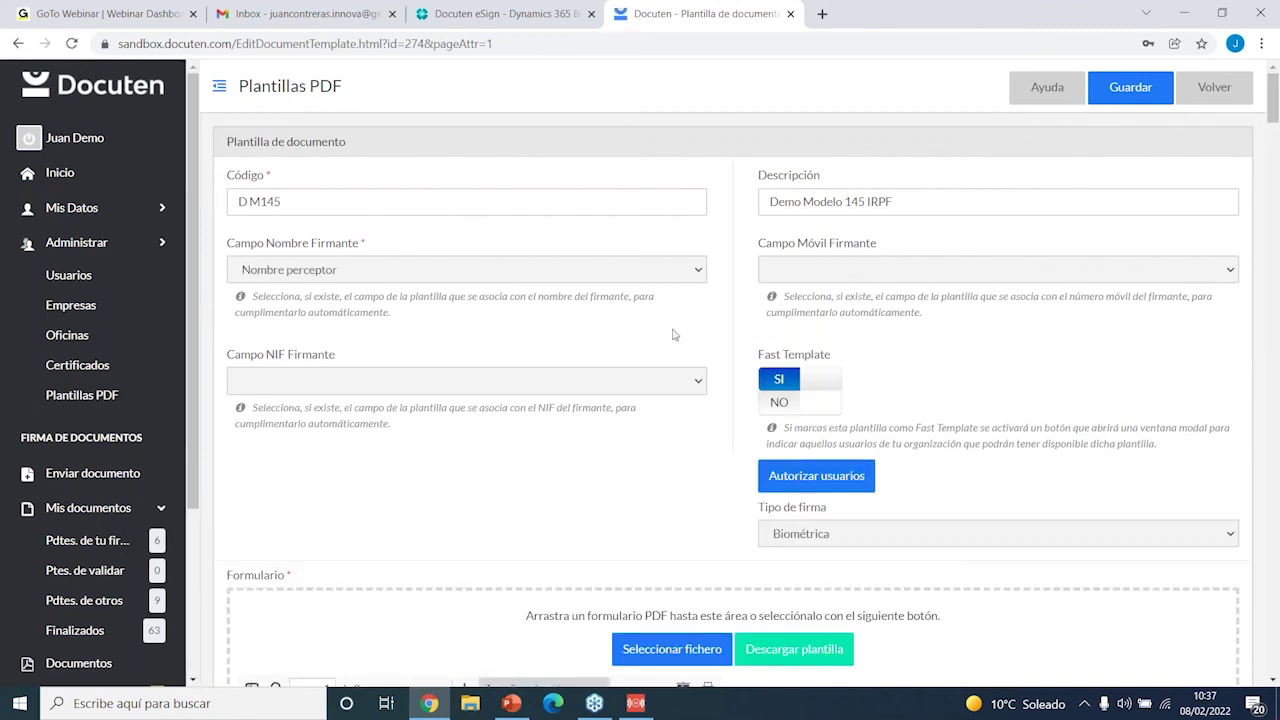
# Add a "Tipo de dato" validation to the NIF field of the template form and view the available data types without choosing one
pyautogui.scroll(-3, 530, 393)
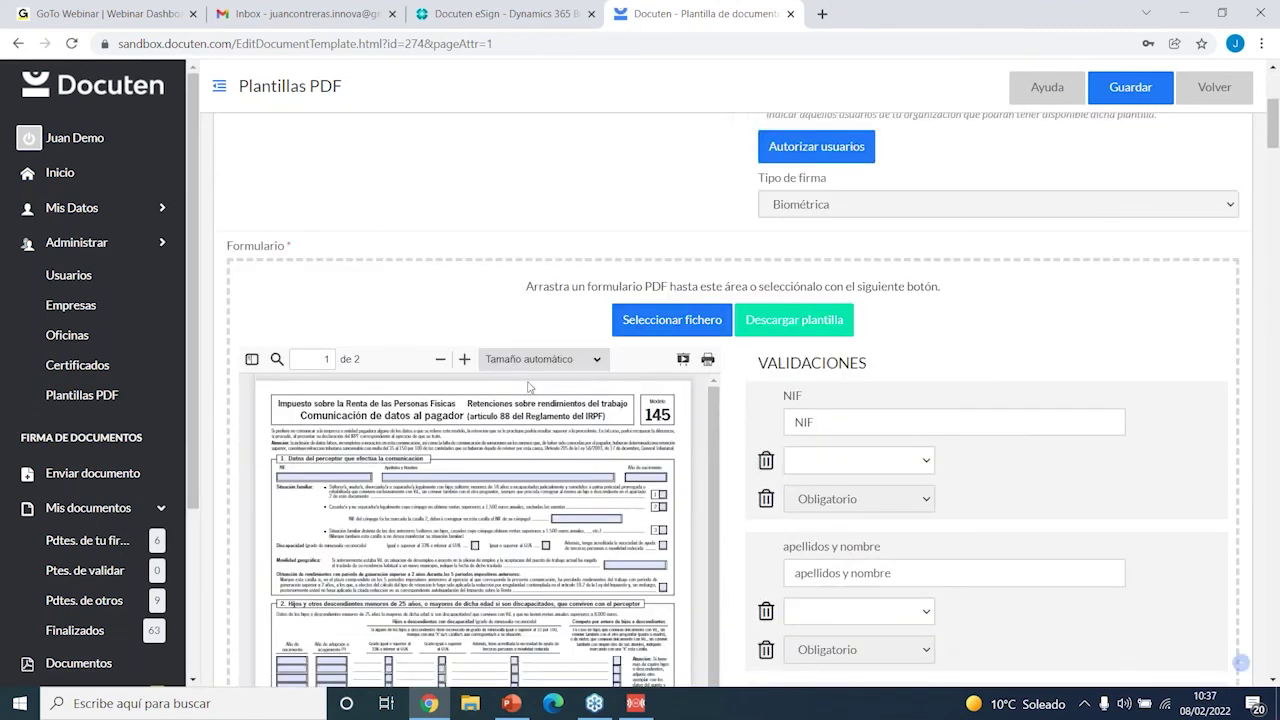
pyautogui.scroll(-1, 449, 271)
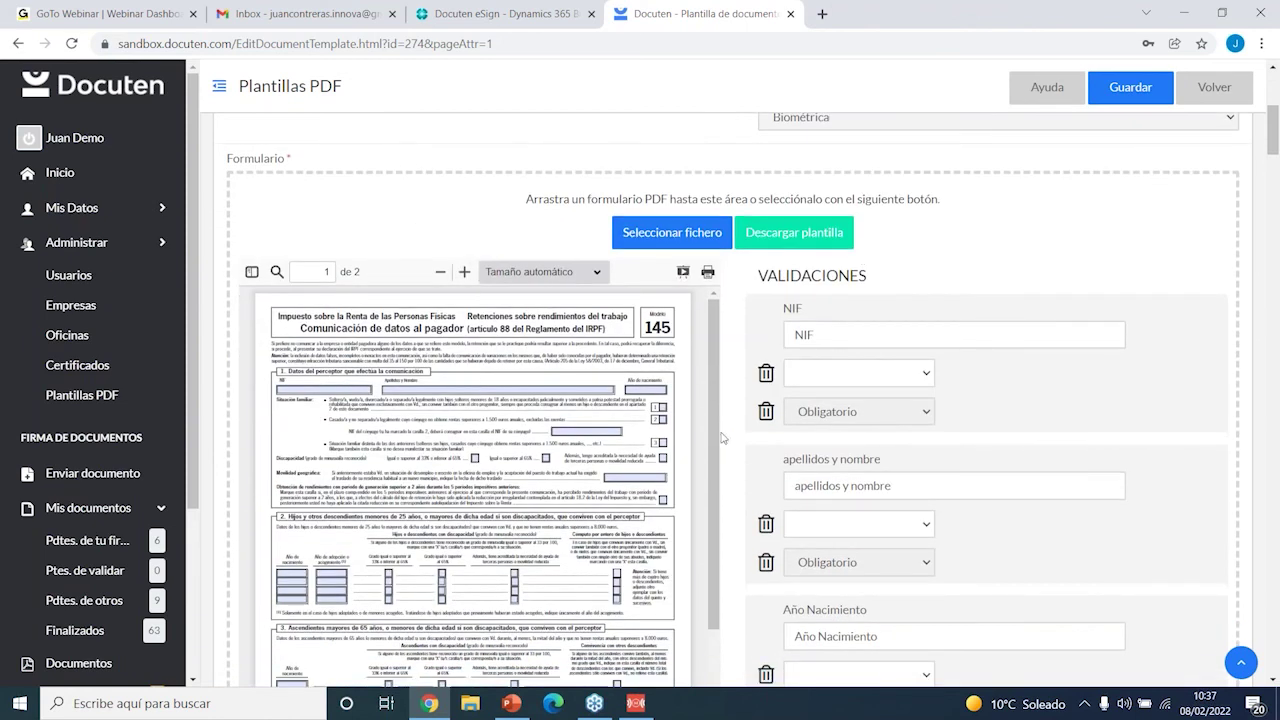
pyautogui.click(880, 372)
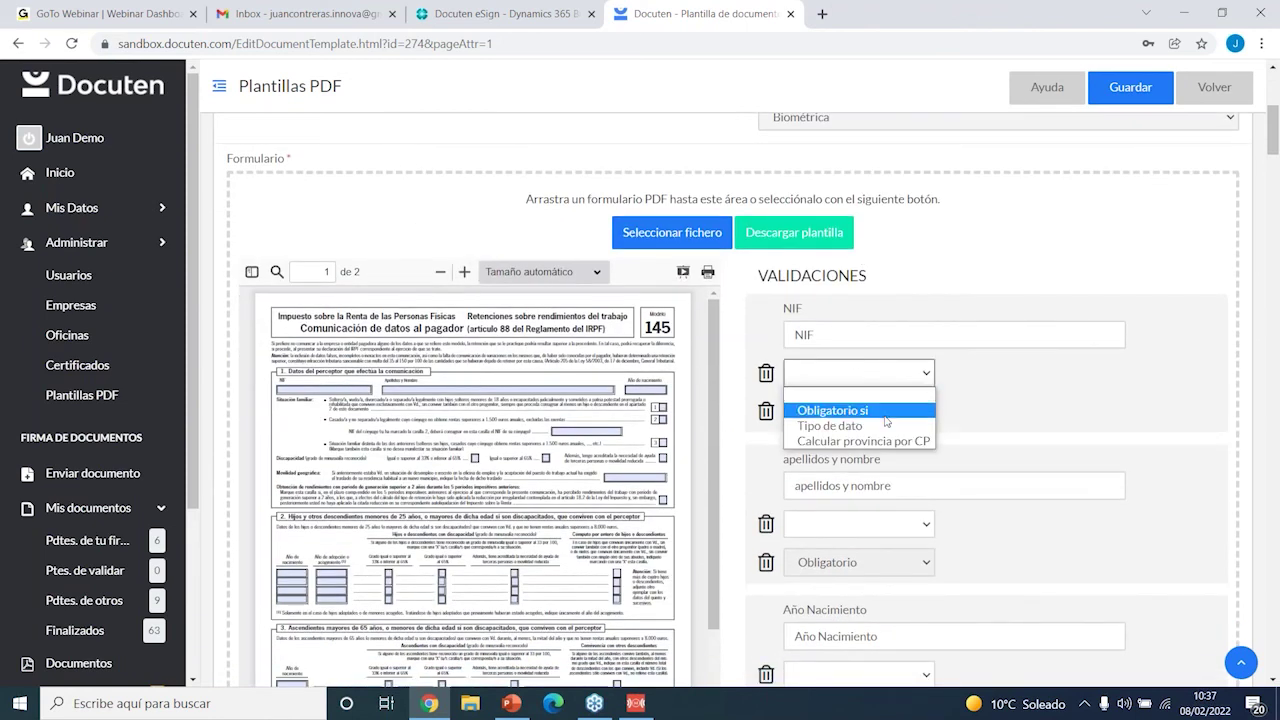
pyautogui.click(885, 425)
pyautogui.click(1010, 380)
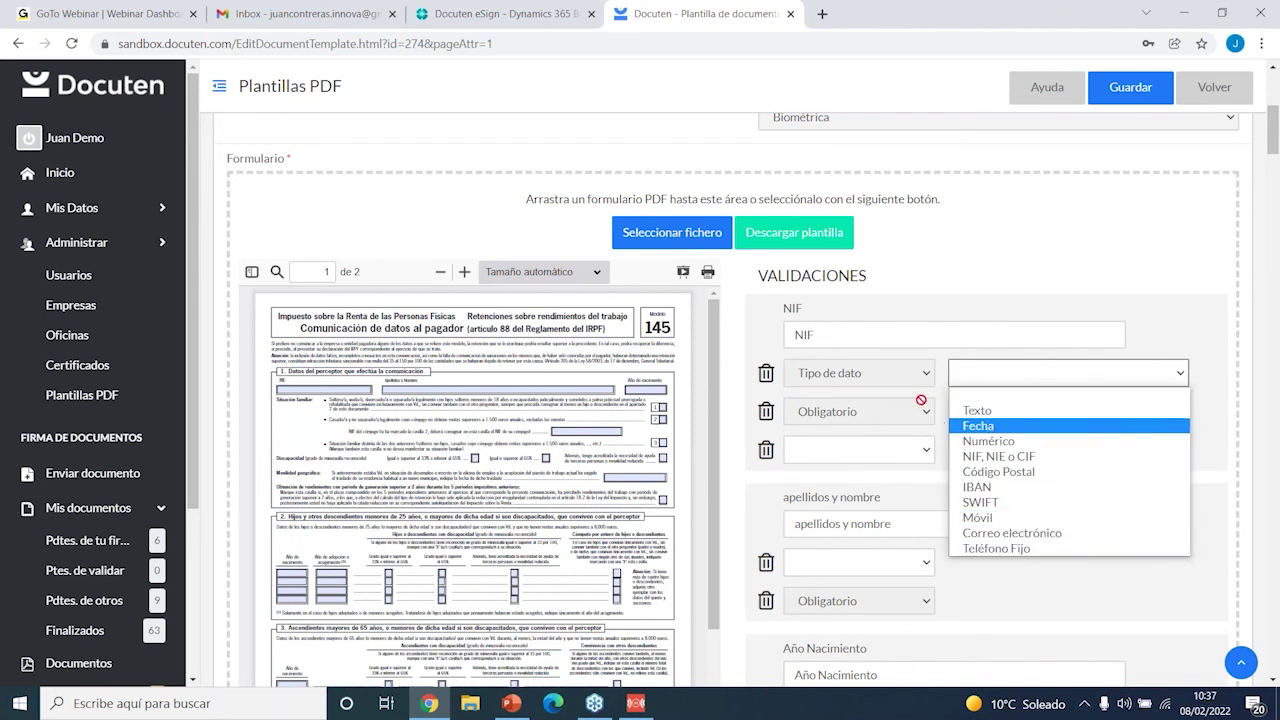
pyautogui.click(1152, 332)
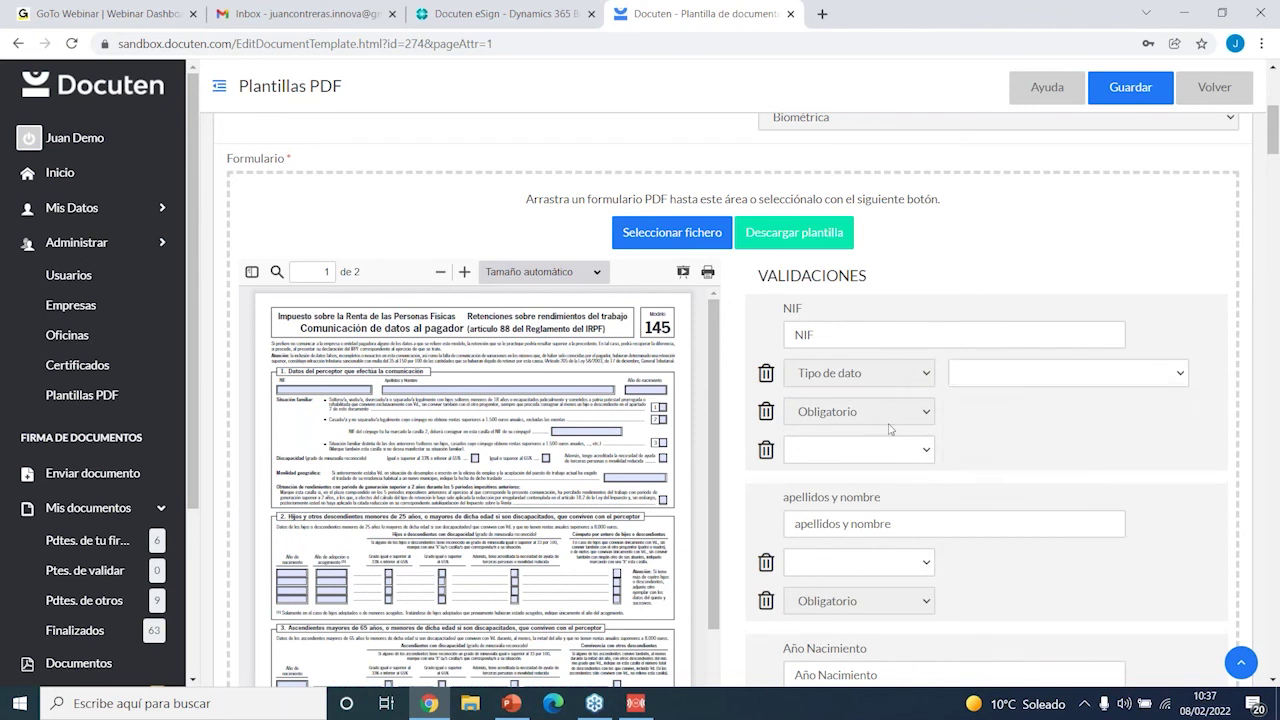
pyautogui.scroll(-2, 640, 425)
pyautogui.scroll(5, 673, 414)
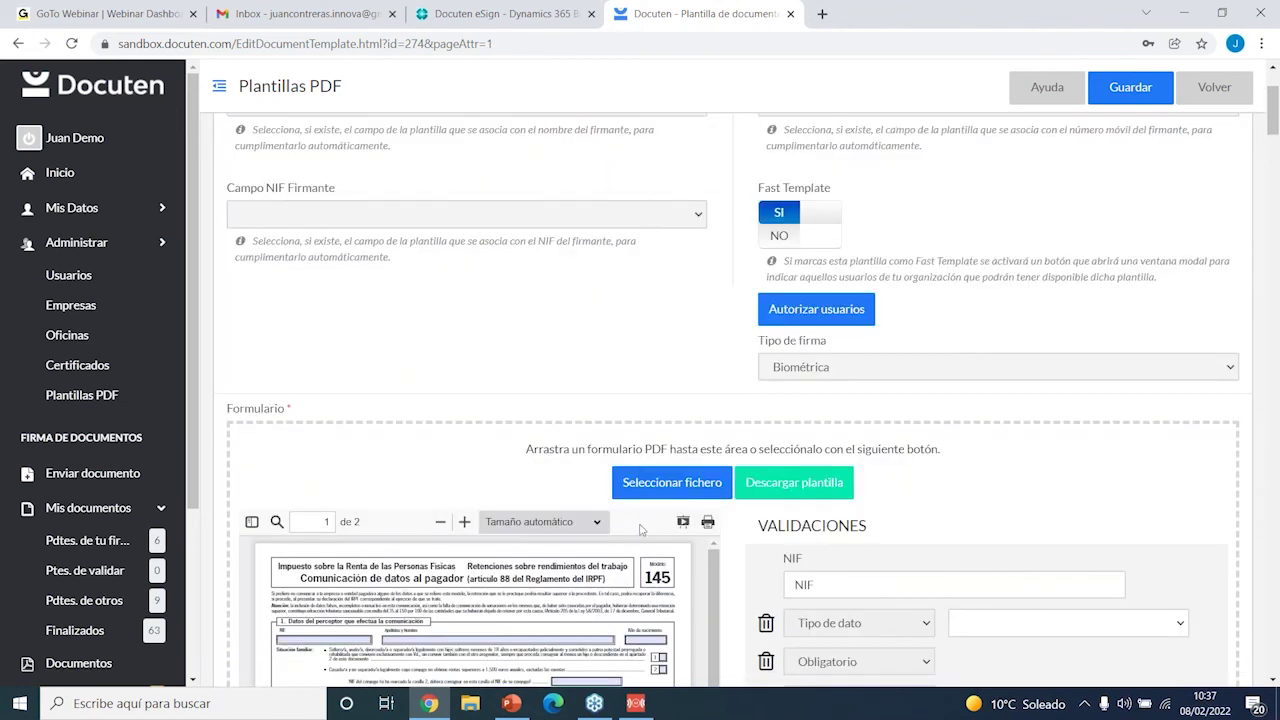
# View the template fields that can be linked to the signer's name and mobile number, leaving both settings as they are
pyautogui.scroll(2, 420, 268)
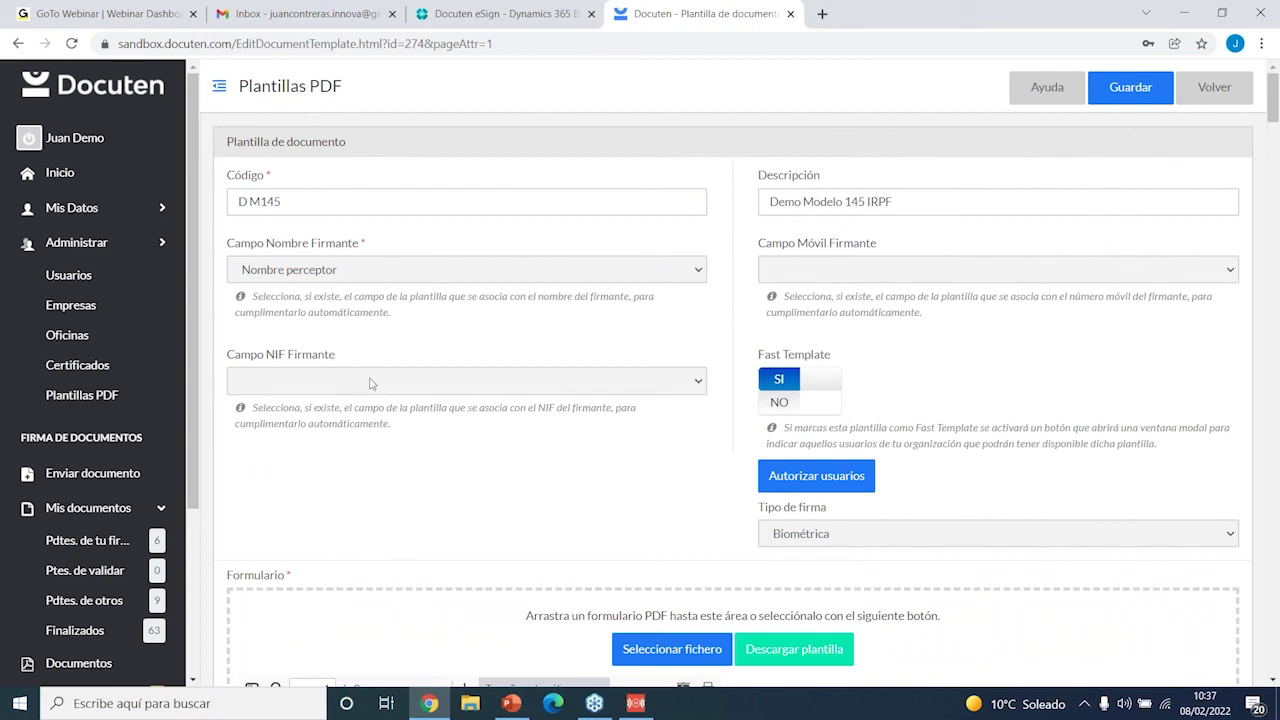
pyautogui.click(336, 276)
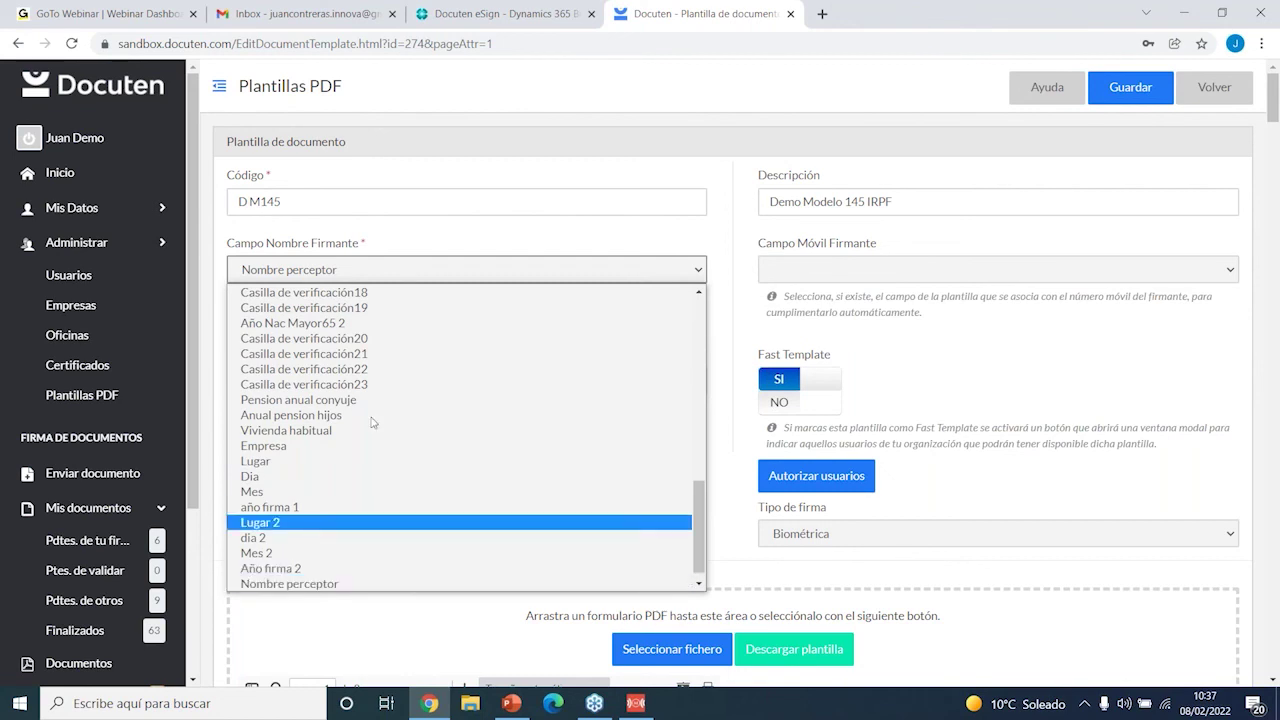
pyautogui.click(957, 271)
pyautogui.click(945, 268)
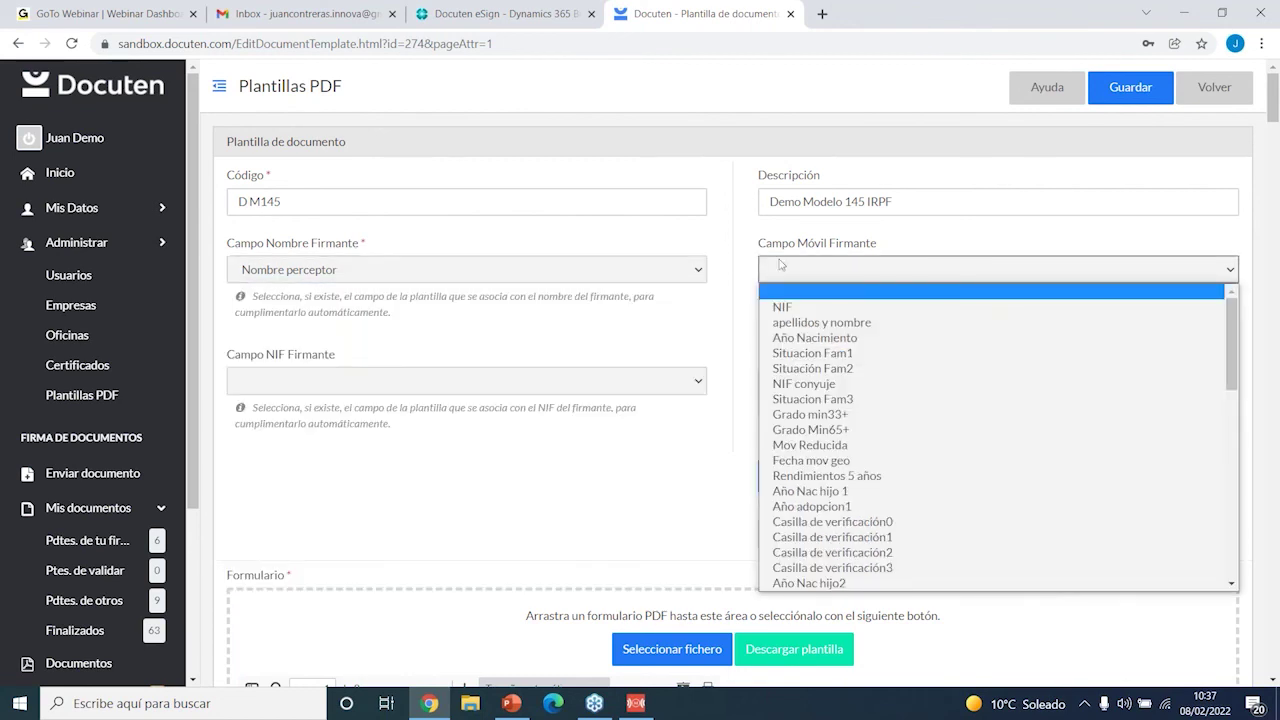
pyautogui.click(729, 248)
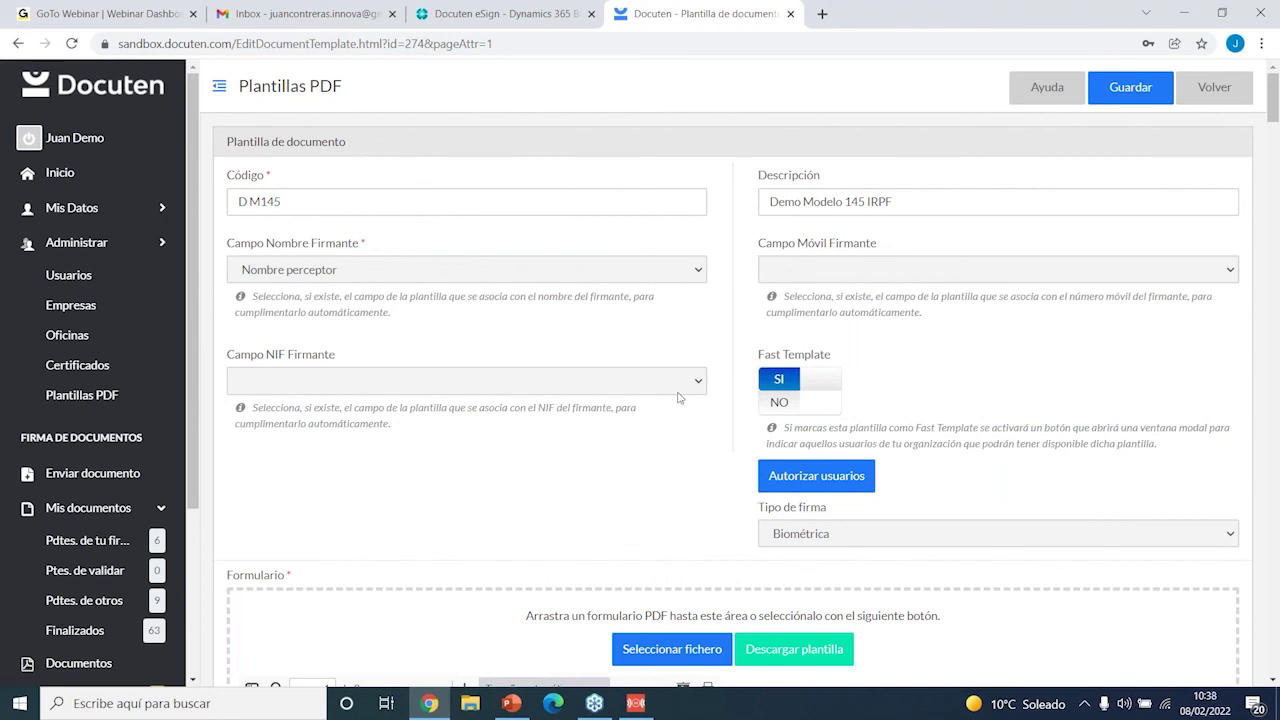
# Start a new signature request and view the templates available for it, without choosing one
pyautogui.click(120, 472)
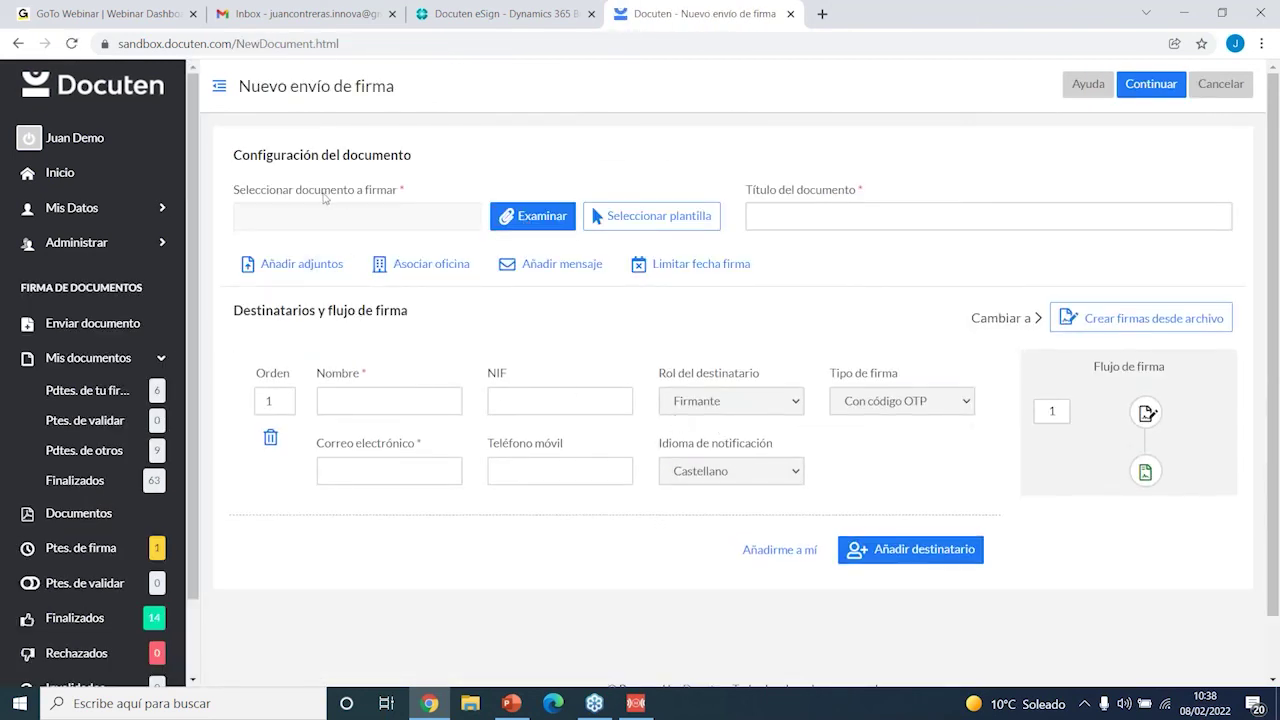
pyautogui.click(650, 216)
pyautogui.click(566, 165)
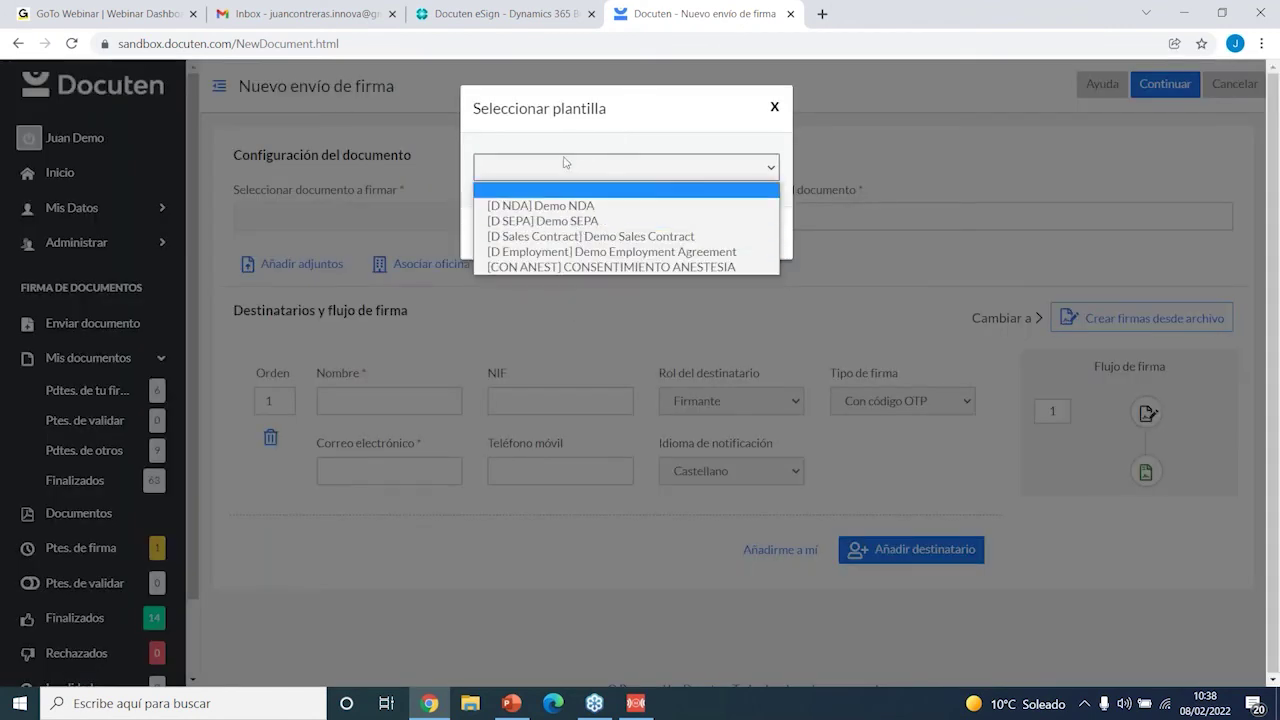
pyautogui.click(812, 297)
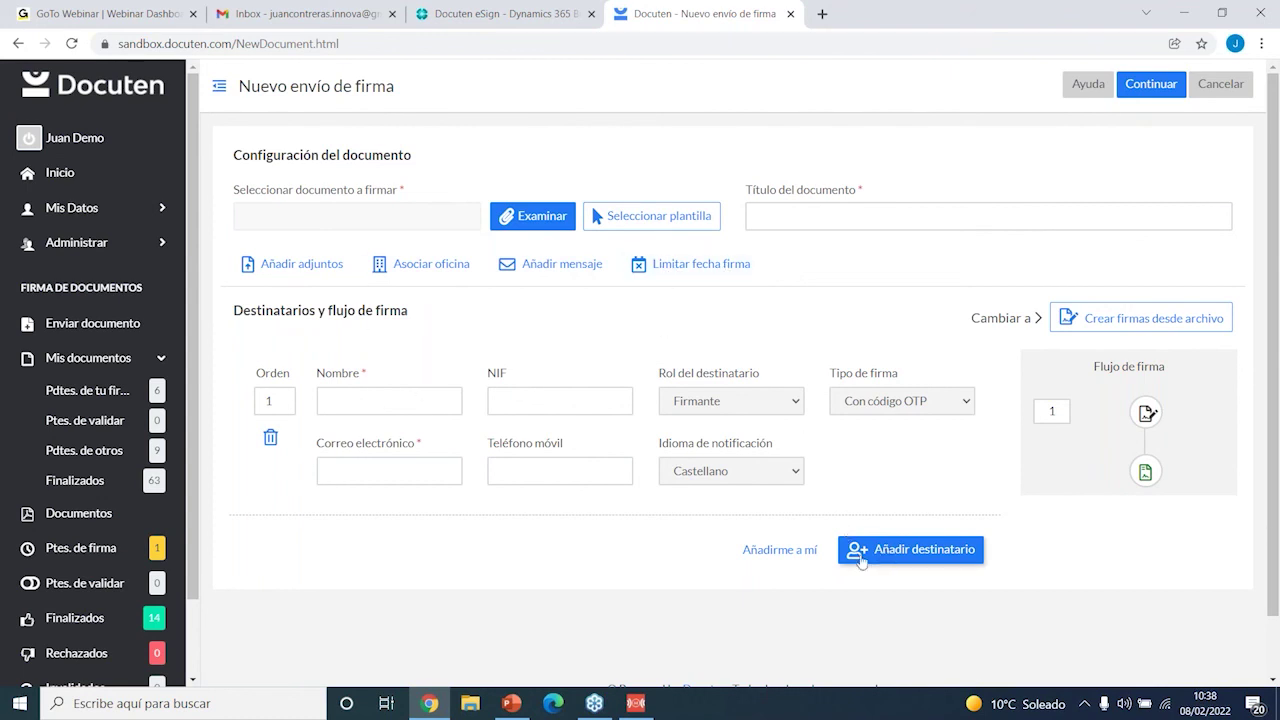
# Add a second recipient, switch to creating signatures from a file to examine the bulk-sending explanation, and leave the request unsent
pyautogui.click(908, 551)
pyautogui.scroll(-1, 463, 500)
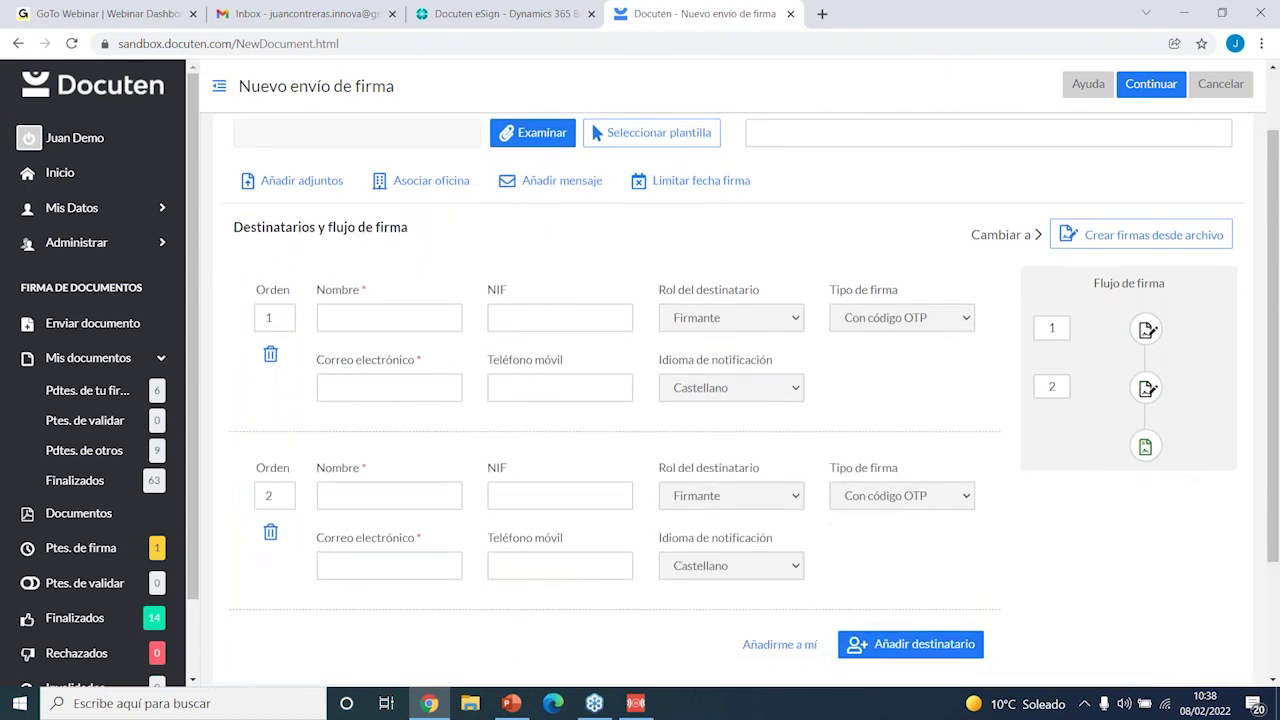
pyautogui.click(1148, 247)
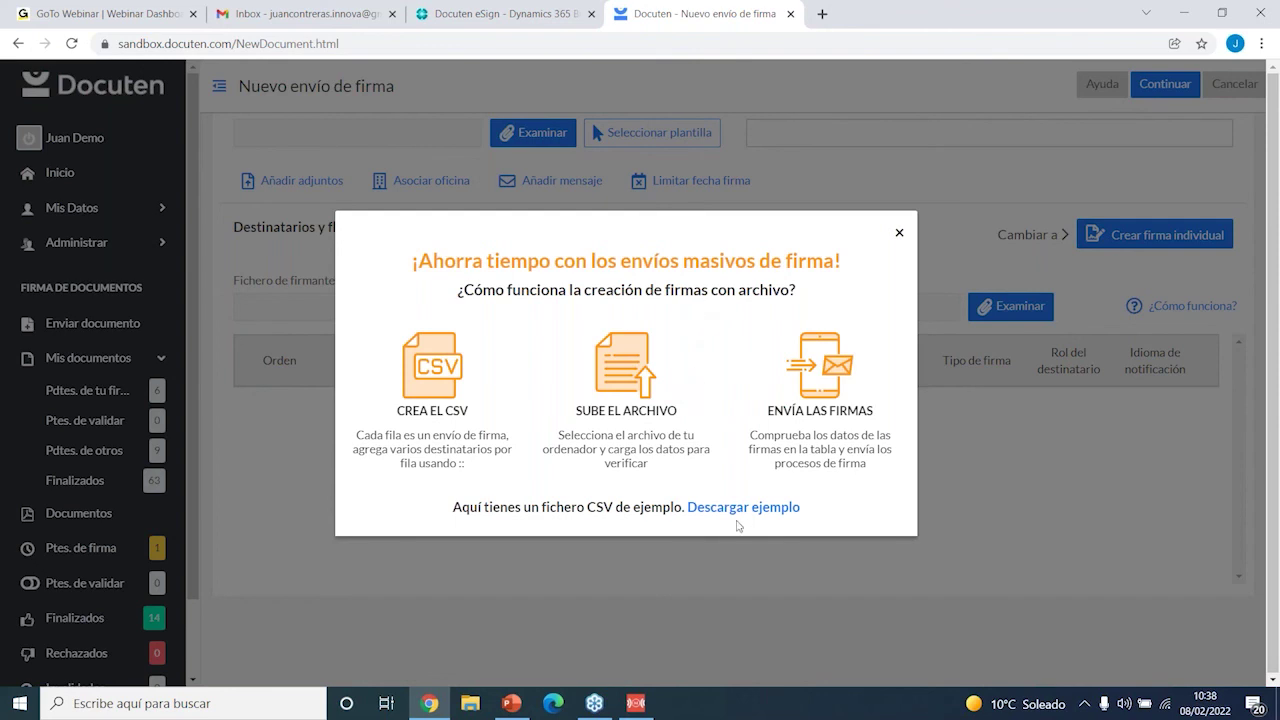
pyautogui.click(899, 236)
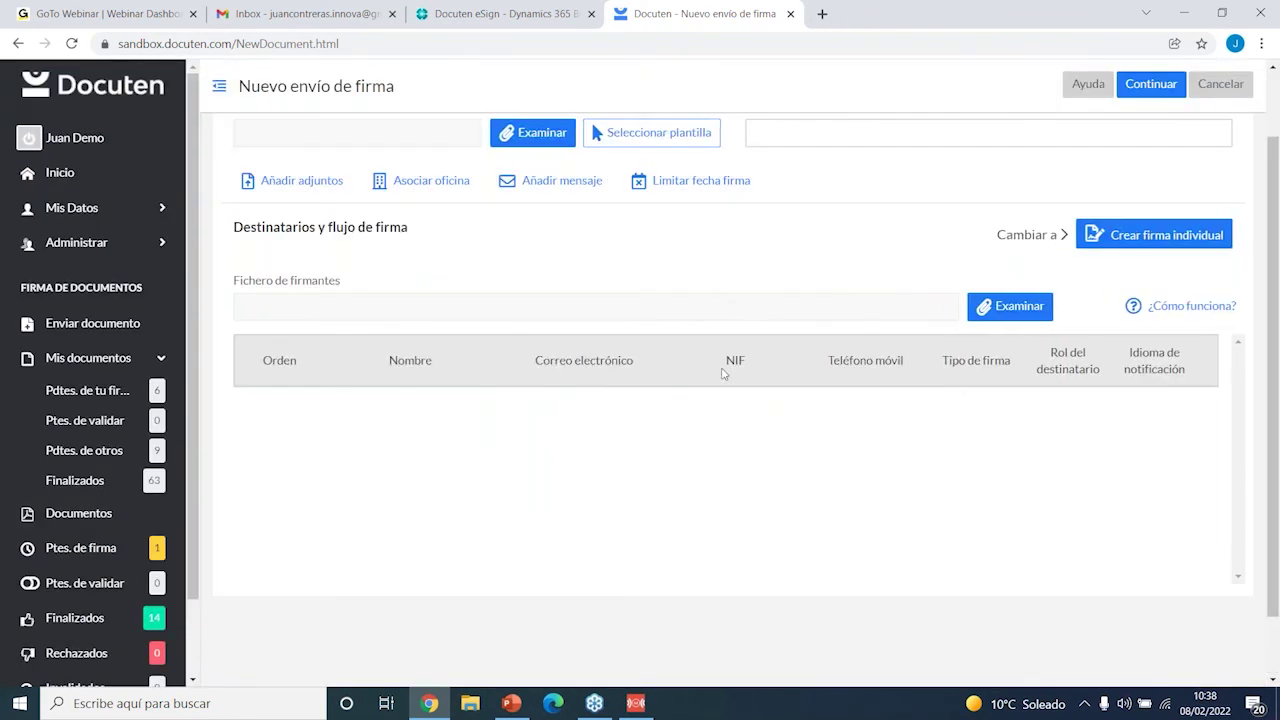
pyautogui.scroll(1, 224, 331)
pyautogui.scroll(1, 224, 331)
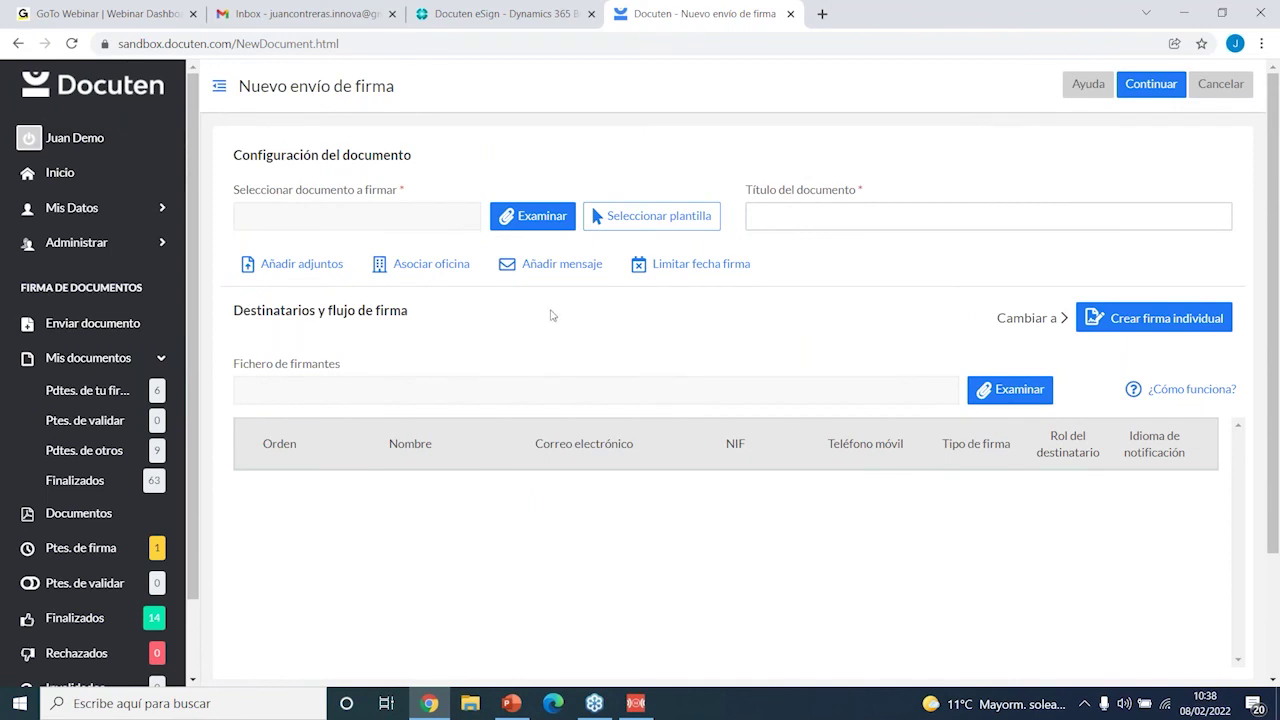
pyautogui.click(60, 176)
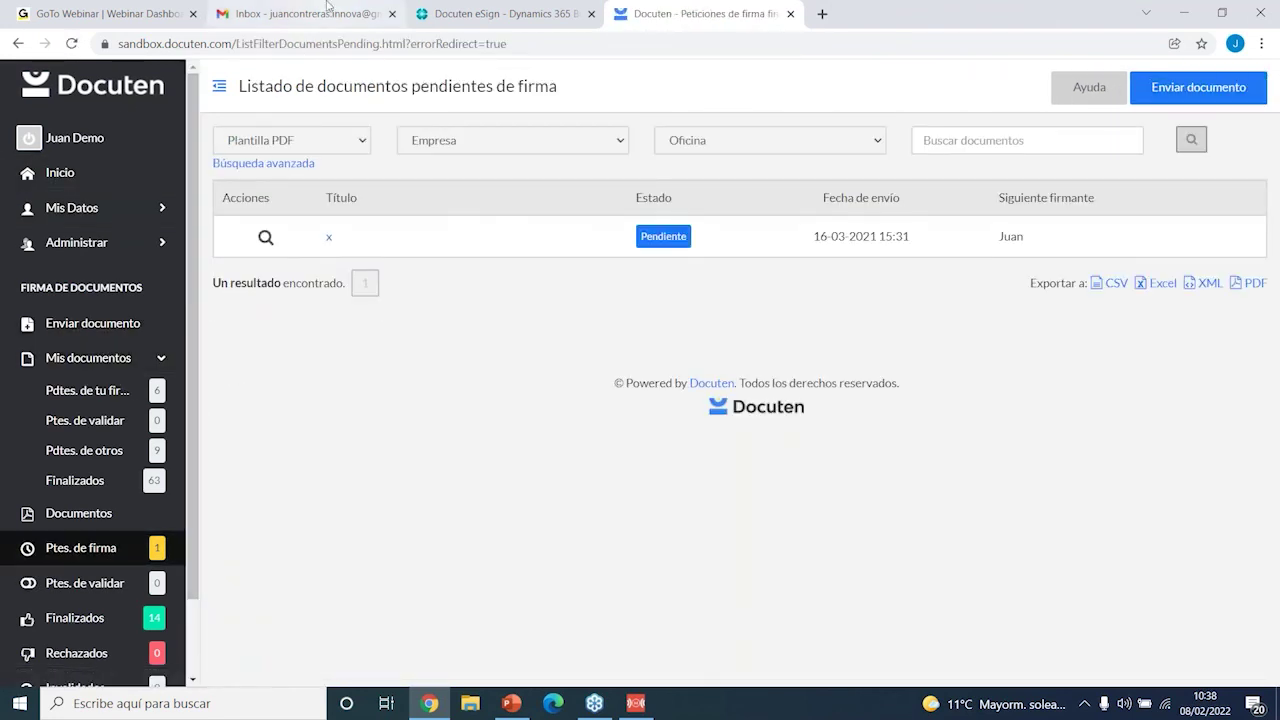
# Switch to Gmail, open the Docuten notification about the signed Acuerdo de Confidencialidad NDA.pdf, and return to the Docuten portal
pyautogui.click(327, 8)
pyautogui.click(638, 242)
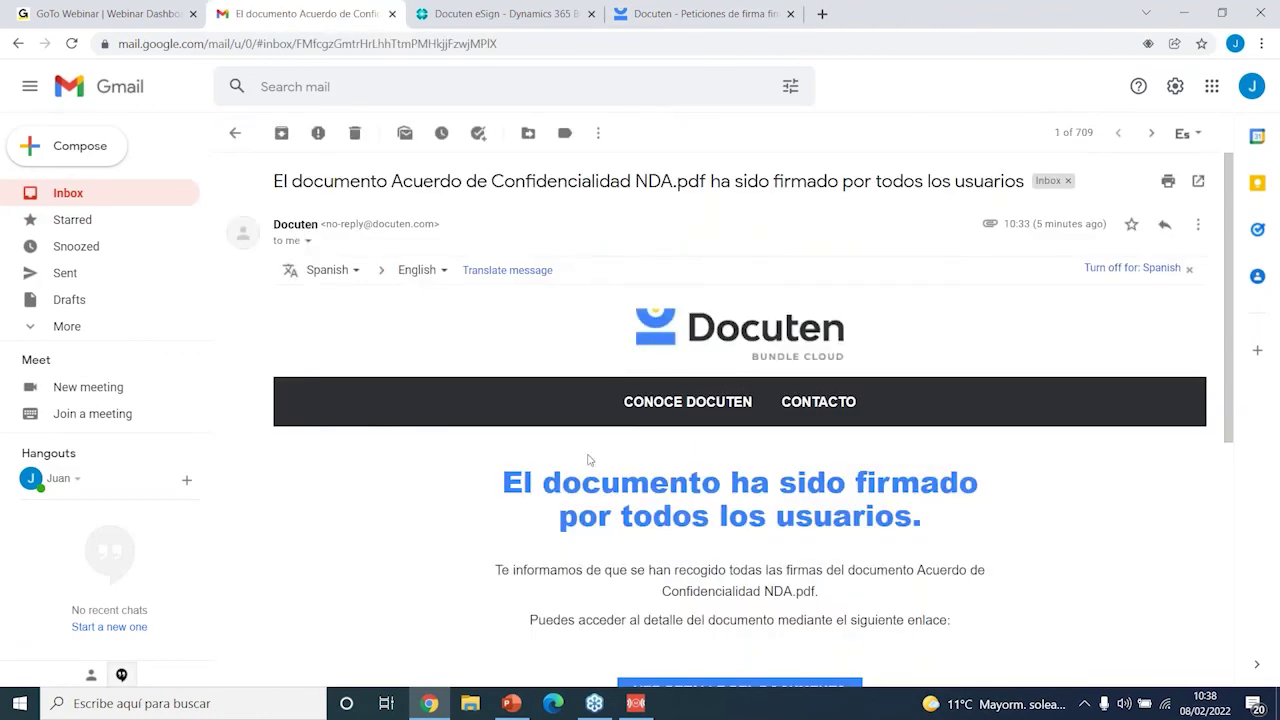
pyautogui.scroll(-1, 588, 459)
pyautogui.scroll(1, 560, 512)
pyautogui.click(671, 15)
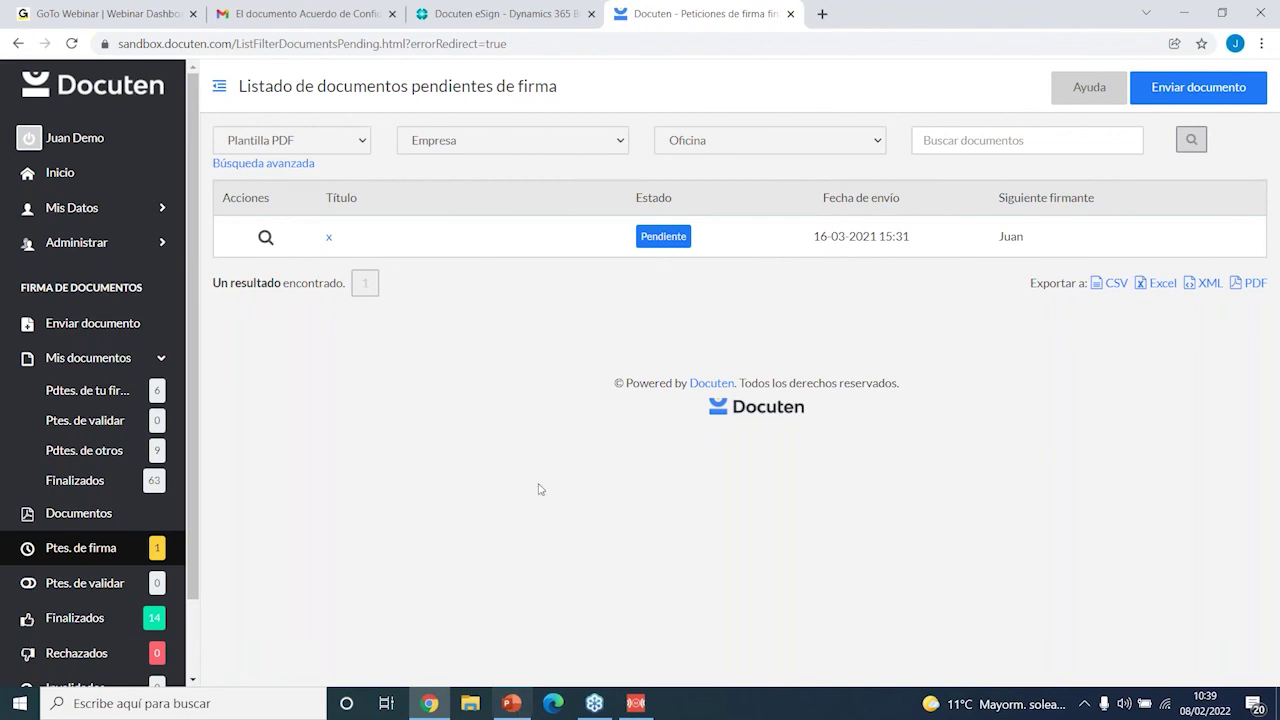
# Switch to the Docuten eSign webinar presentation in PowerPoint and start the slide show from the "Demo Docuten" slide
pyautogui.moveTo(511, 703)
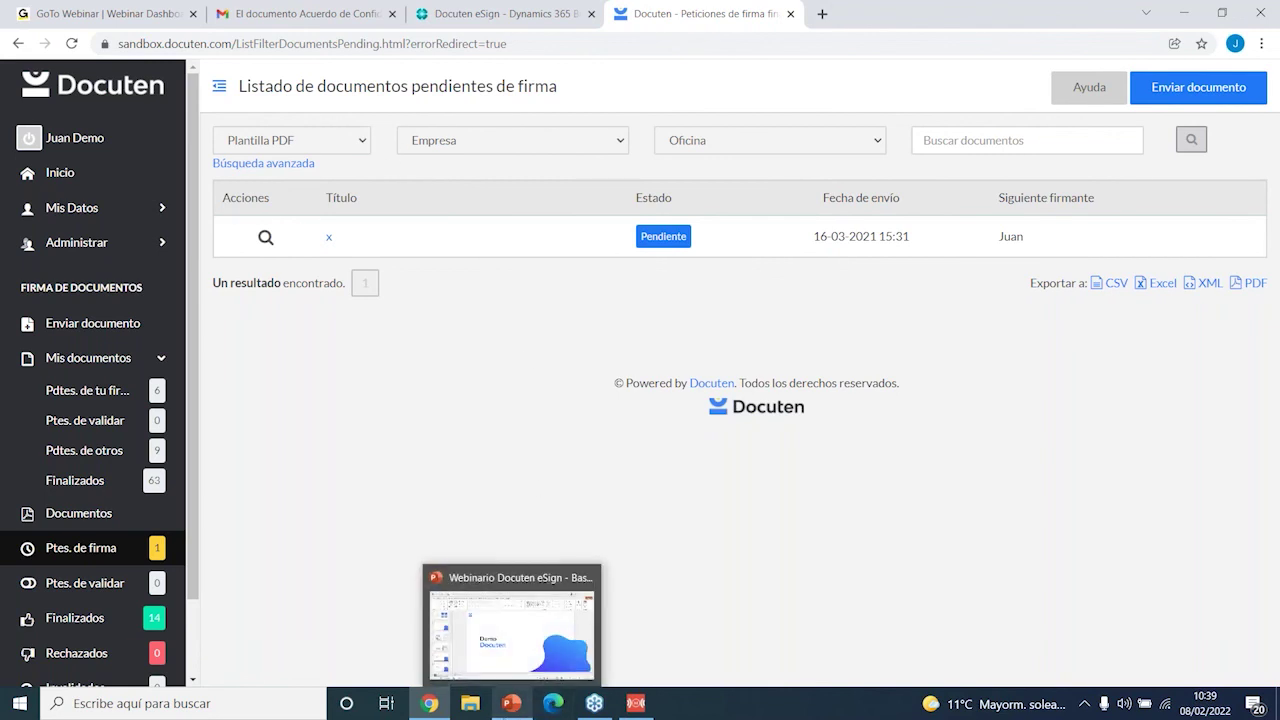
pyautogui.click(511, 628)
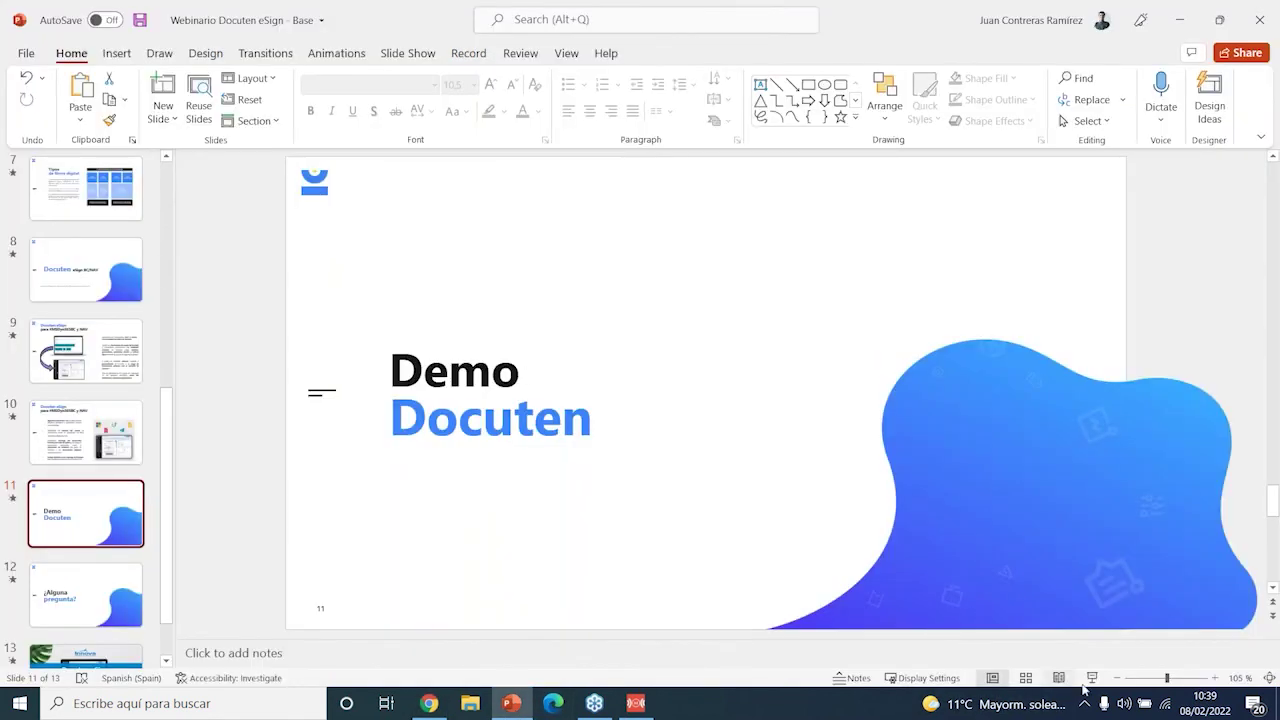
pyautogui.click(1091, 678)
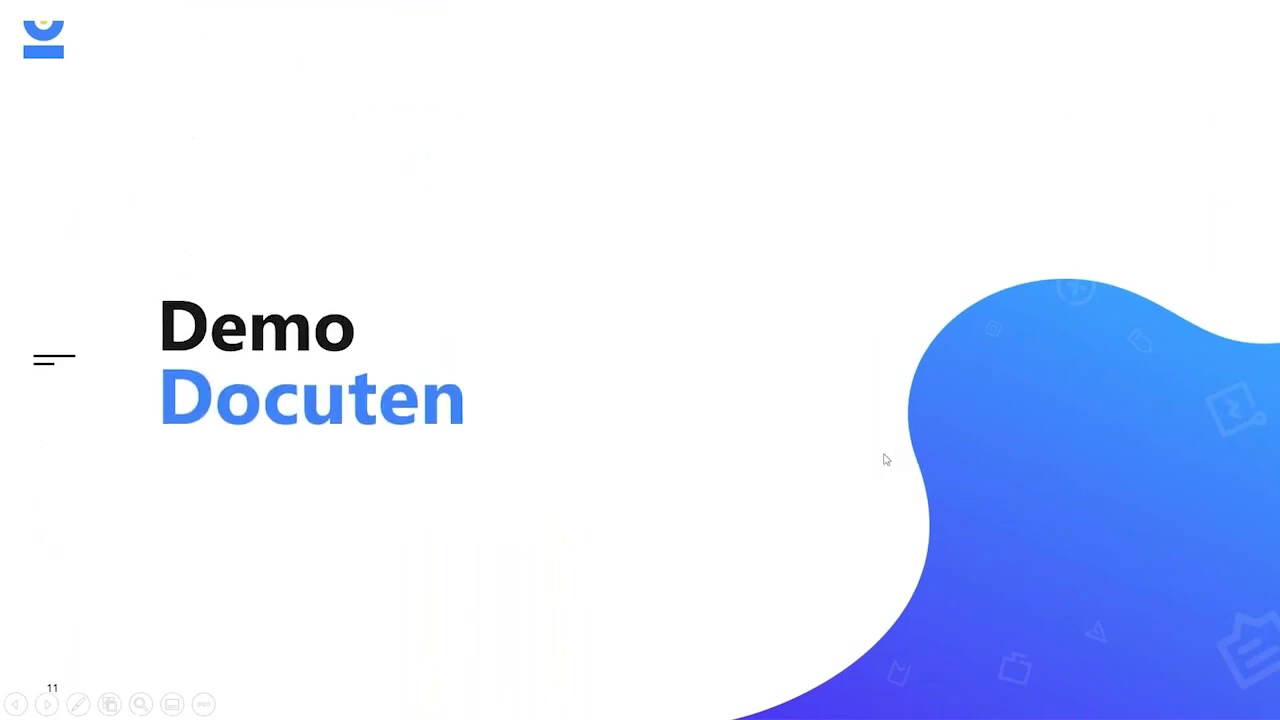